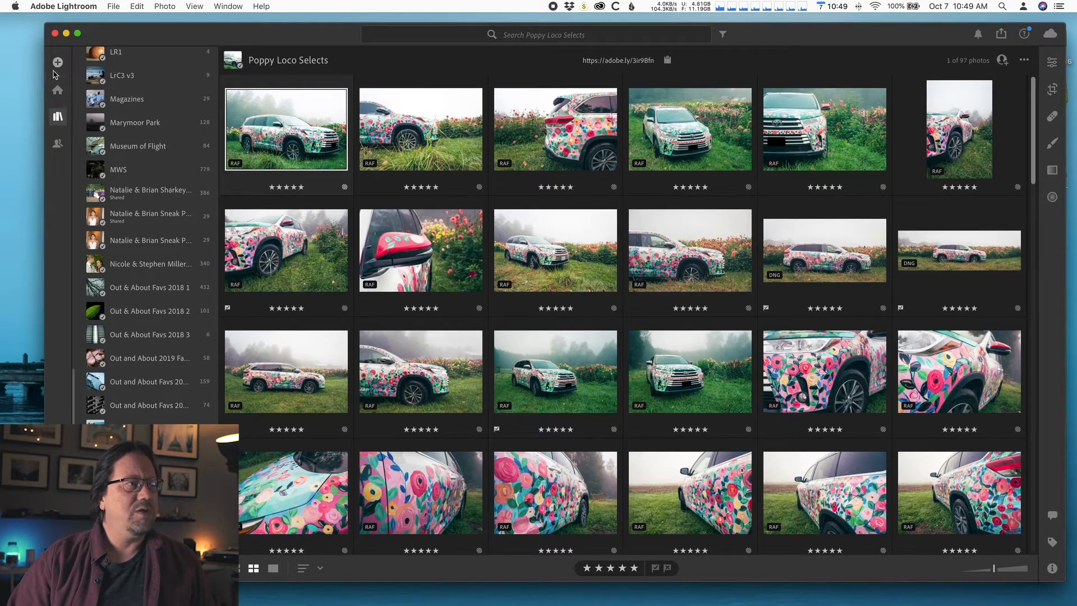
Look through the Home page's tutorials and community photos, and return to the photo library
{"action": "left_click", "coordinate": [56, 95]}
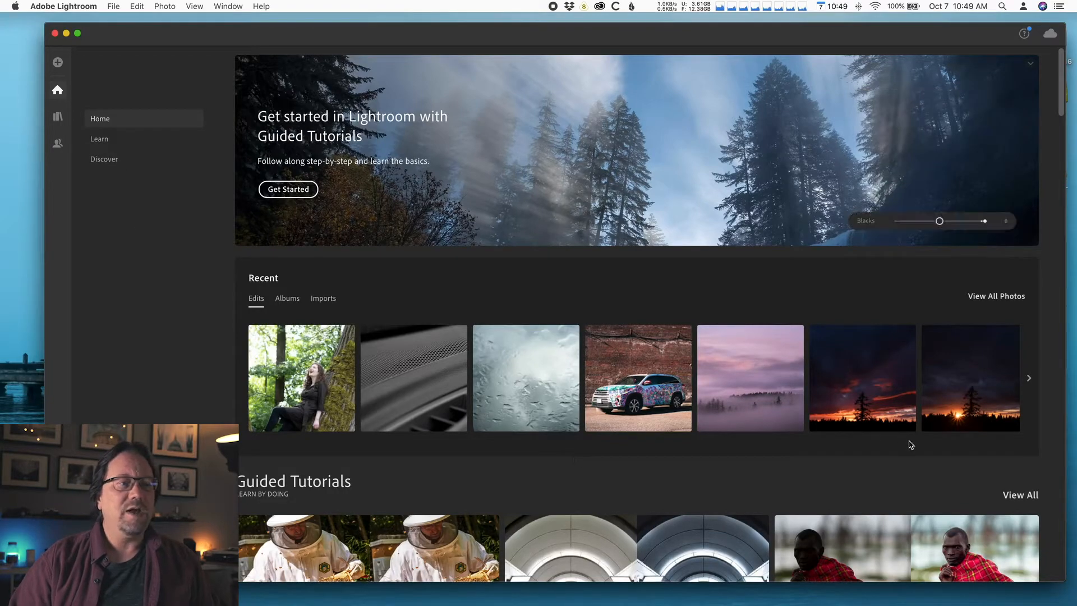
{"action": "scroll", "coordinate": [885, 443], "scroll_direction": "down", "scroll_amount": 5}
{"action": "scroll", "coordinate": [886, 444], "scroll_direction": "down", "scroll_amount": 15}
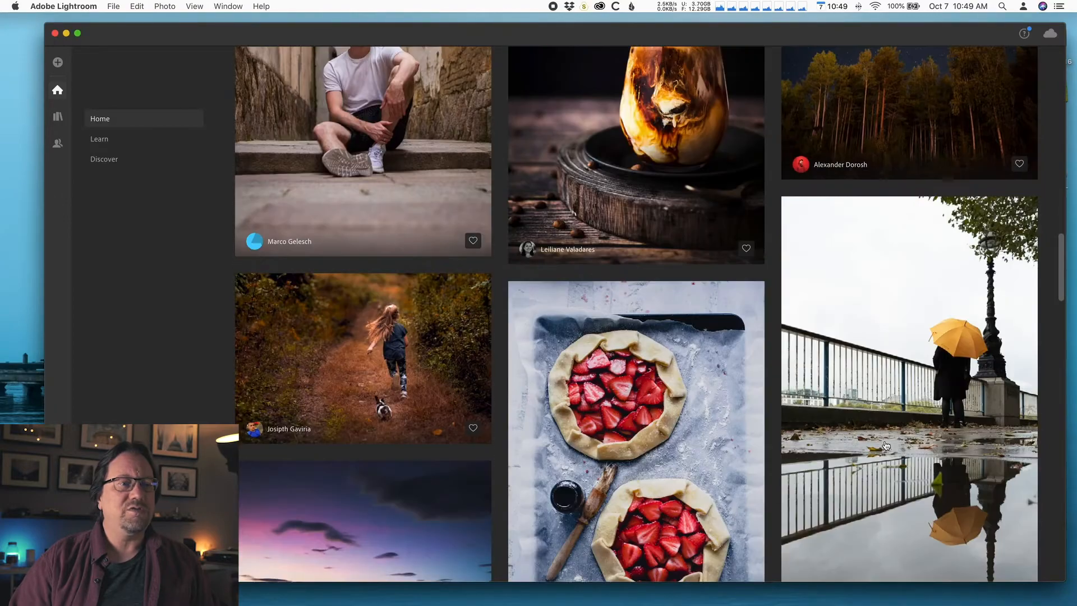
{"action": "scroll", "coordinate": [886, 445], "scroll_direction": "up", "scroll_amount": 10}
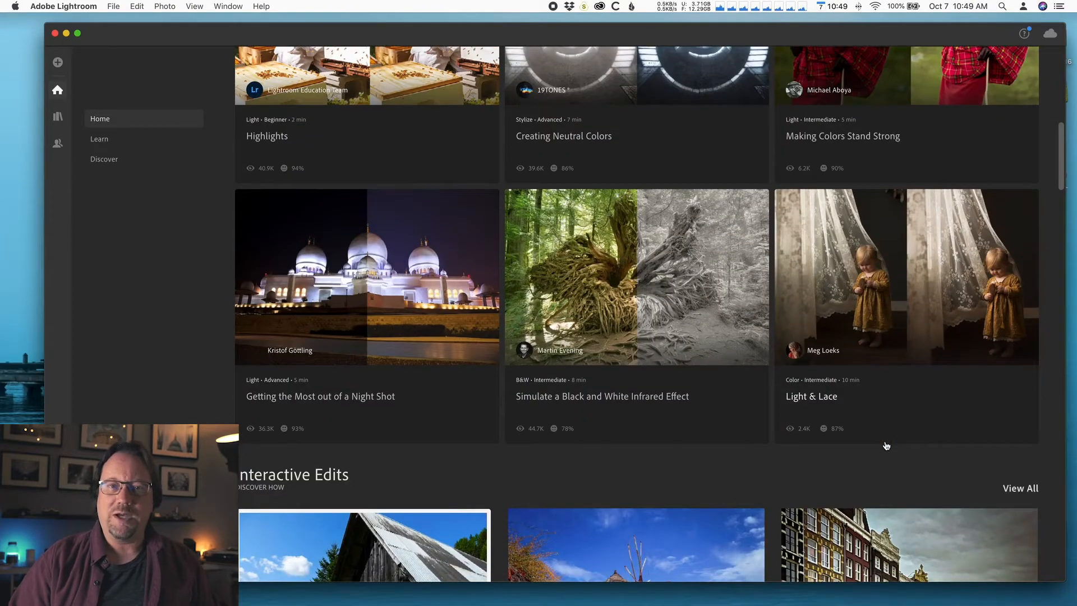
{"action": "left_click", "coordinate": [58, 118]}
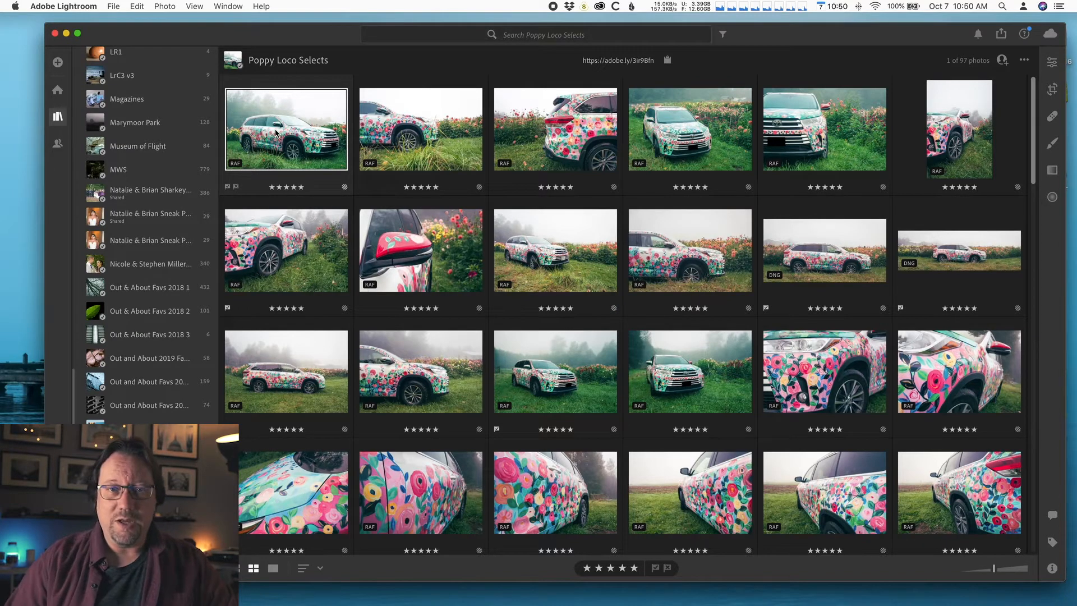
Choose the LrC1 folder inside the Desktop's Imports folder as the source of new photos and open it for import review
{"action": "left_click", "coordinate": [59, 66]}
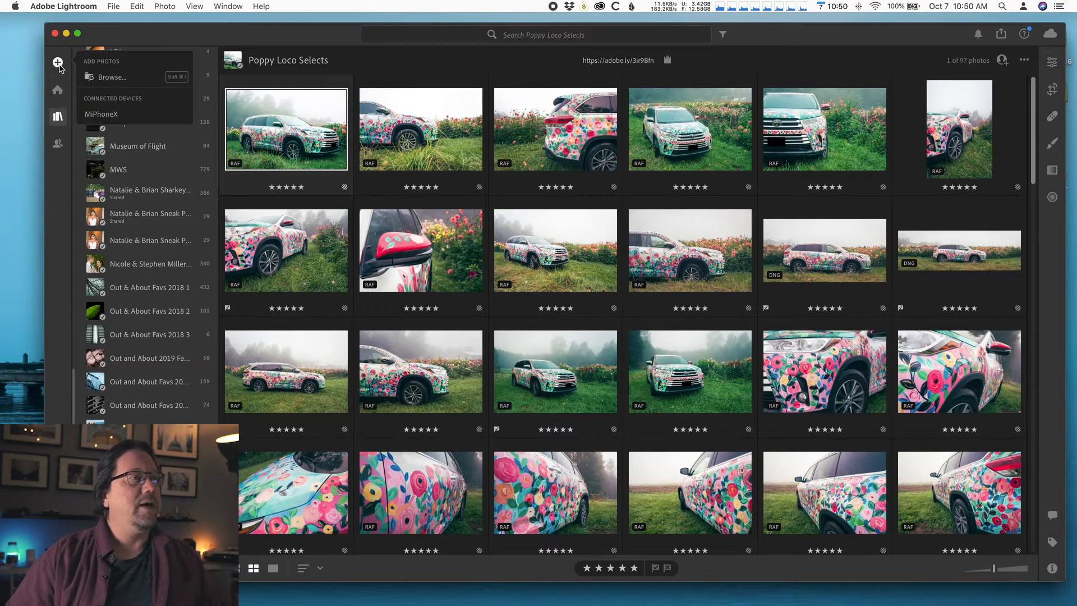
{"action": "left_click", "coordinate": [106, 80]}
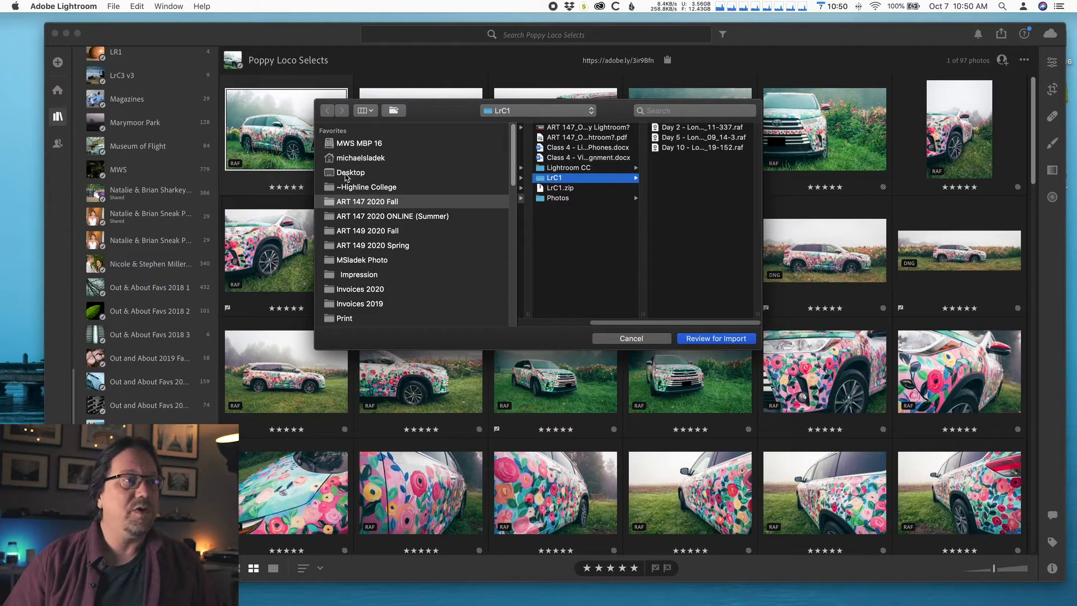
{"action": "left_click_drag", "start_coordinate": [347, 177], "coordinate": [346, 194]}
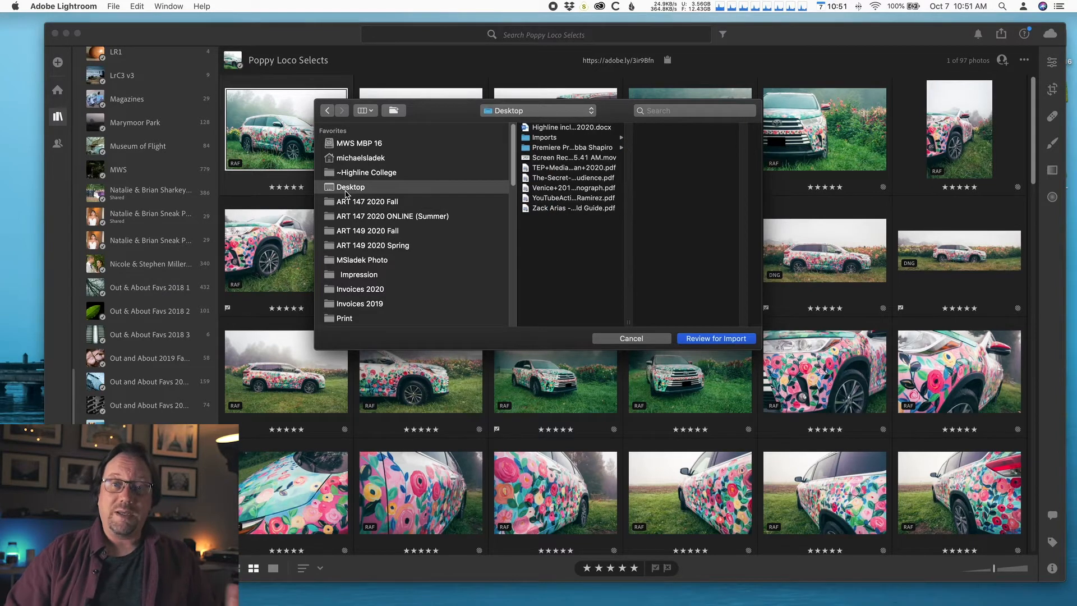
{"action": "left_click", "coordinate": [573, 140]}
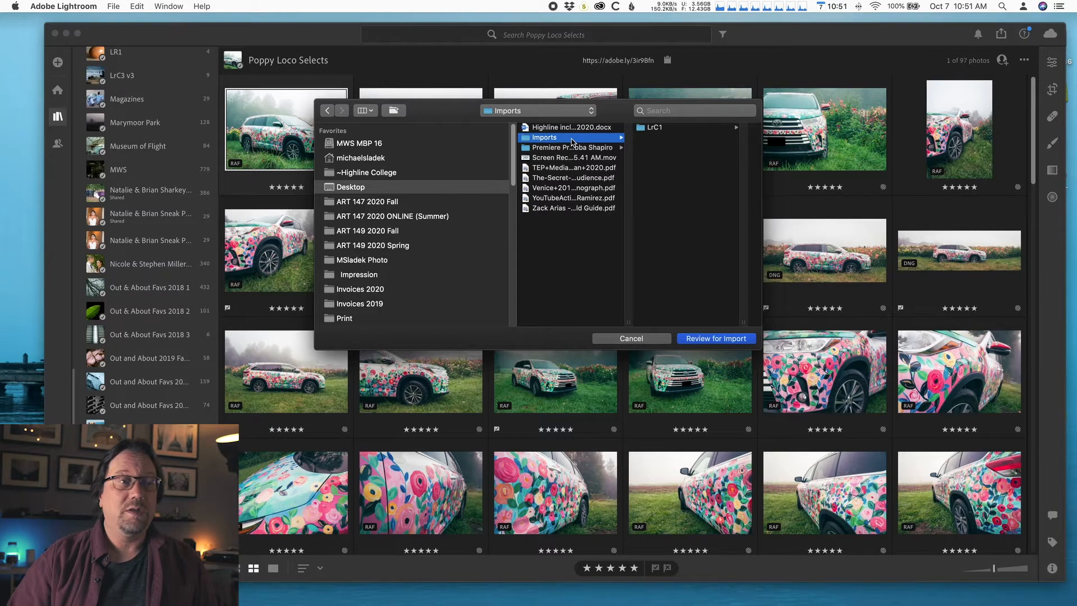
{"action": "left_click", "coordinate": [656, 126]}
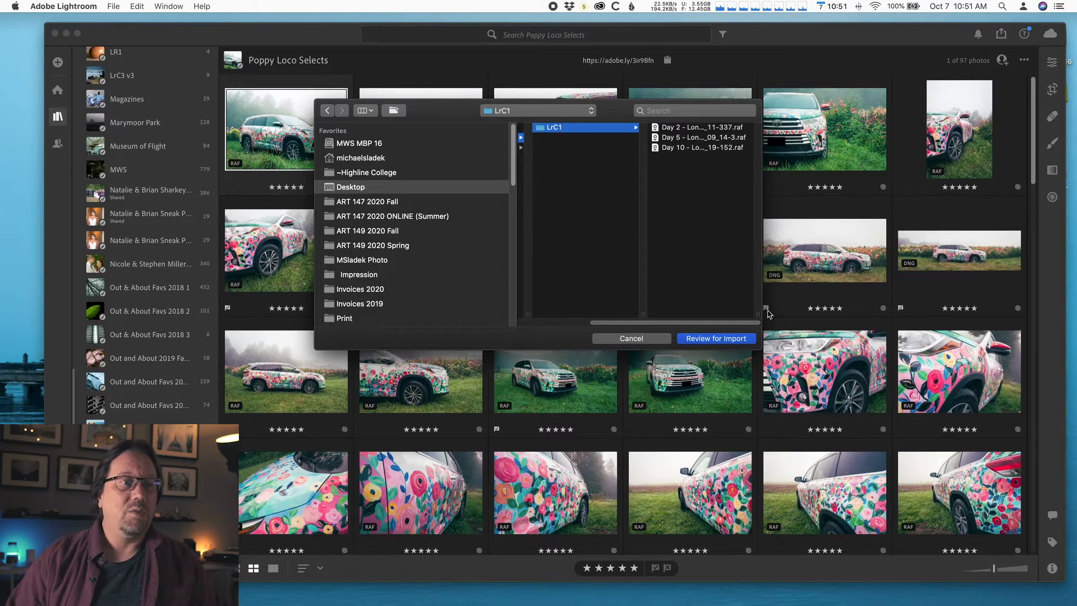
{"action": "left_click", "coordinate": [714, 339]}
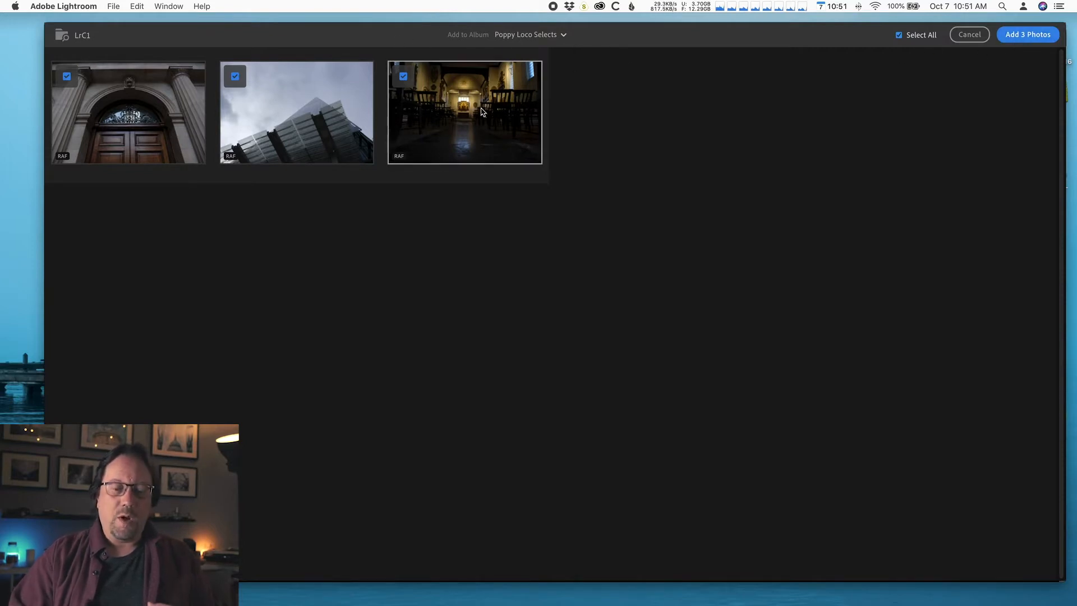
Create a new album named "Lightroom CC 1" as the import destination and add all three photos to it
{"action": "mouse_move", "coordinate": [480, 111]}
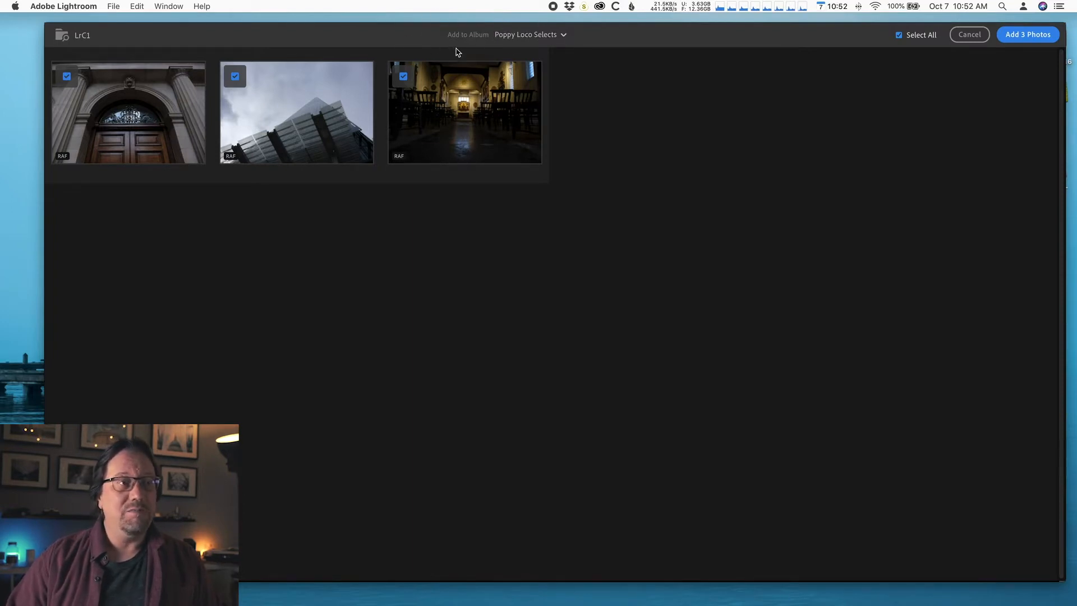
{"action": "left_click", "coordinate": [565, 35]}
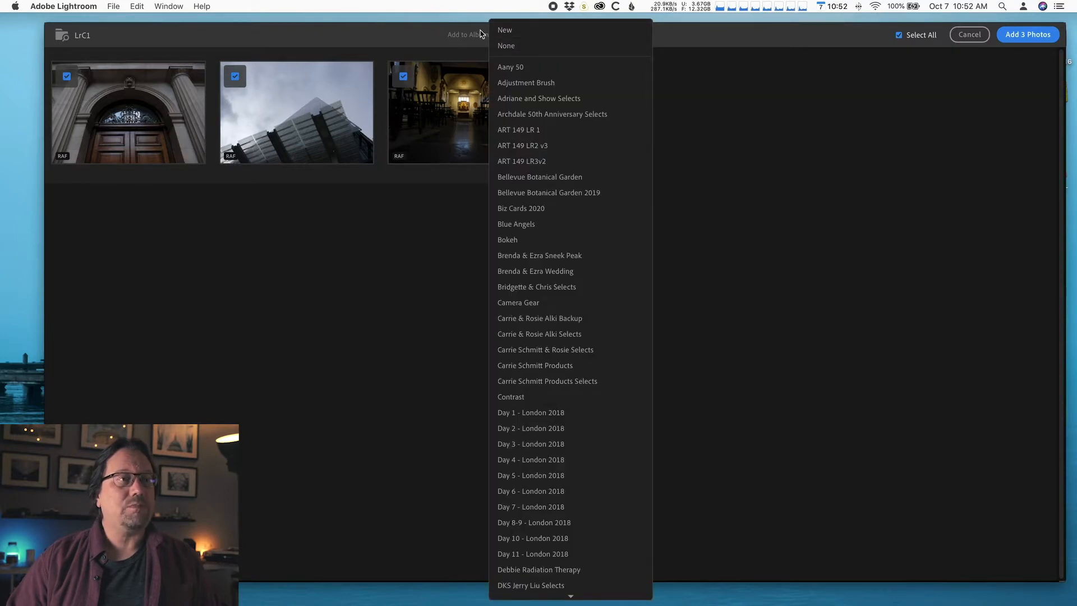
{"action": "left_click", "coordinate": [513, 30]}
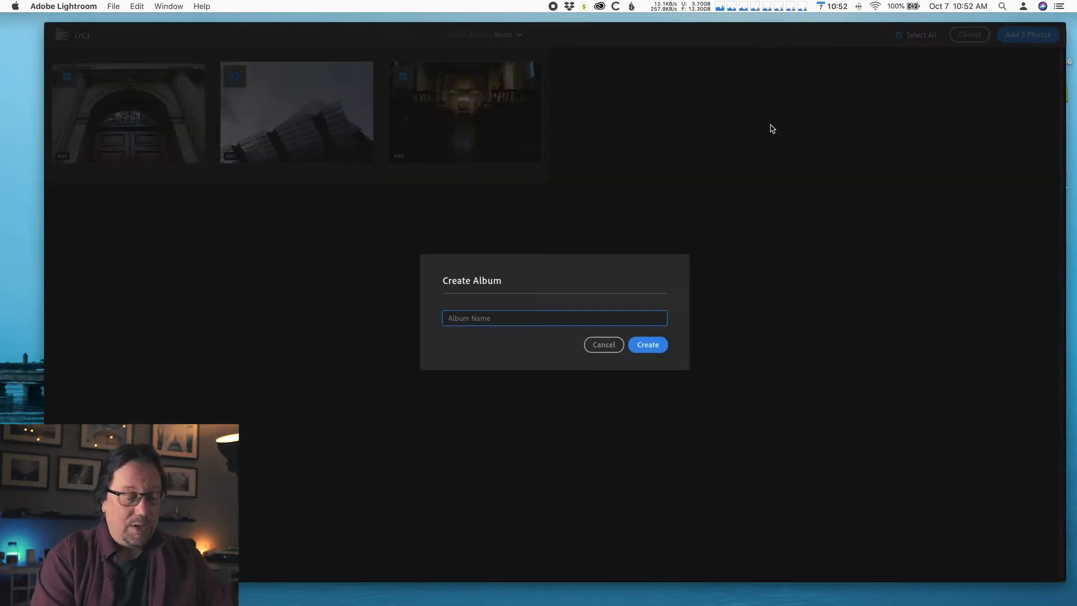
{"action": "type", "text": "L"}
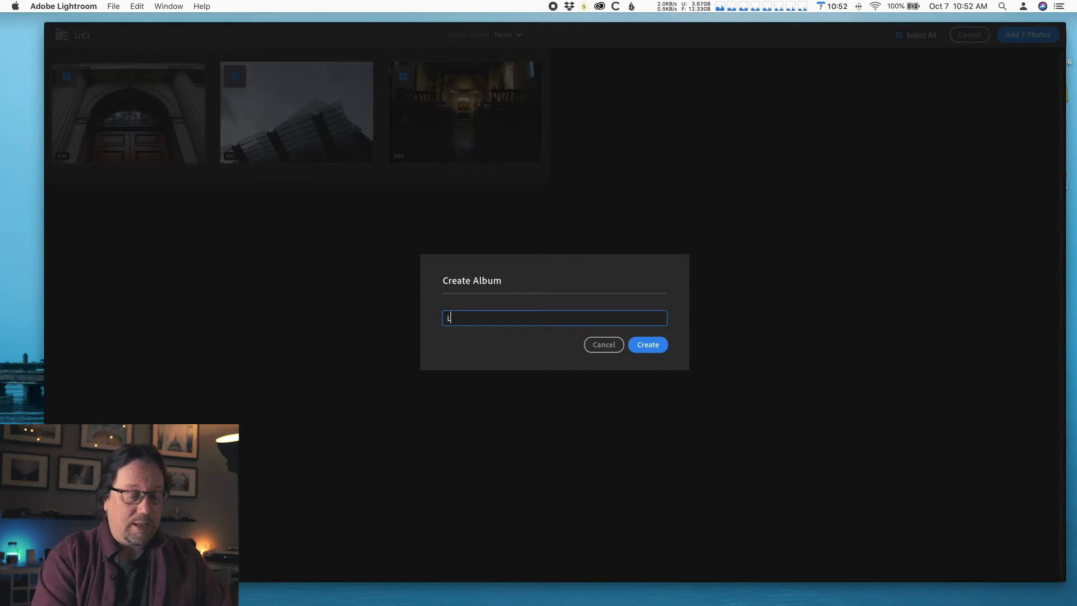
{"action": "type", "text": "ightroom CC 1"}
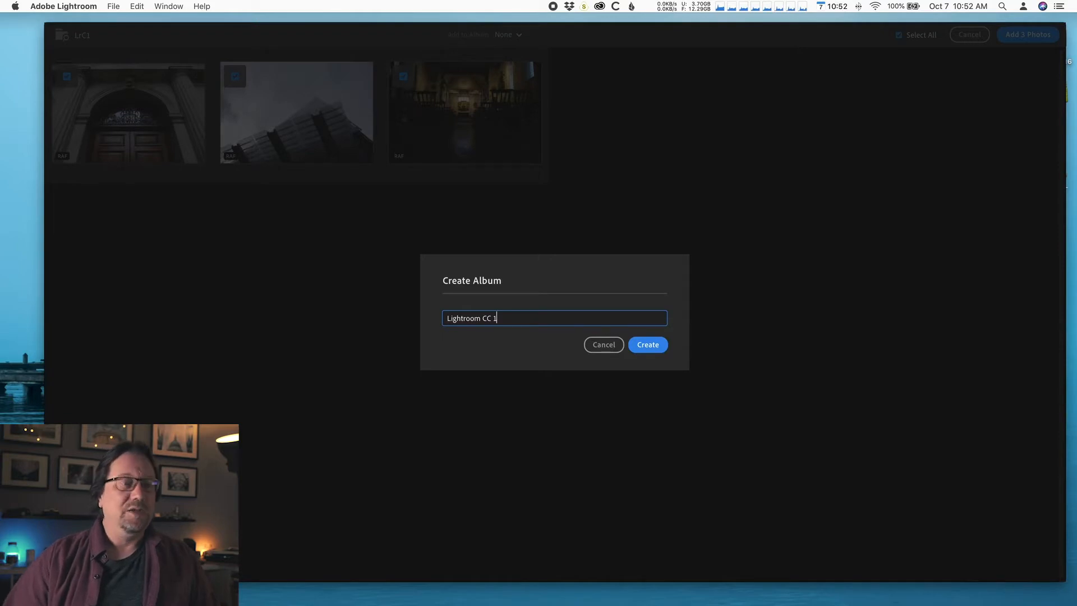
{"action": "left_click", "coordinate": [650, 347]}
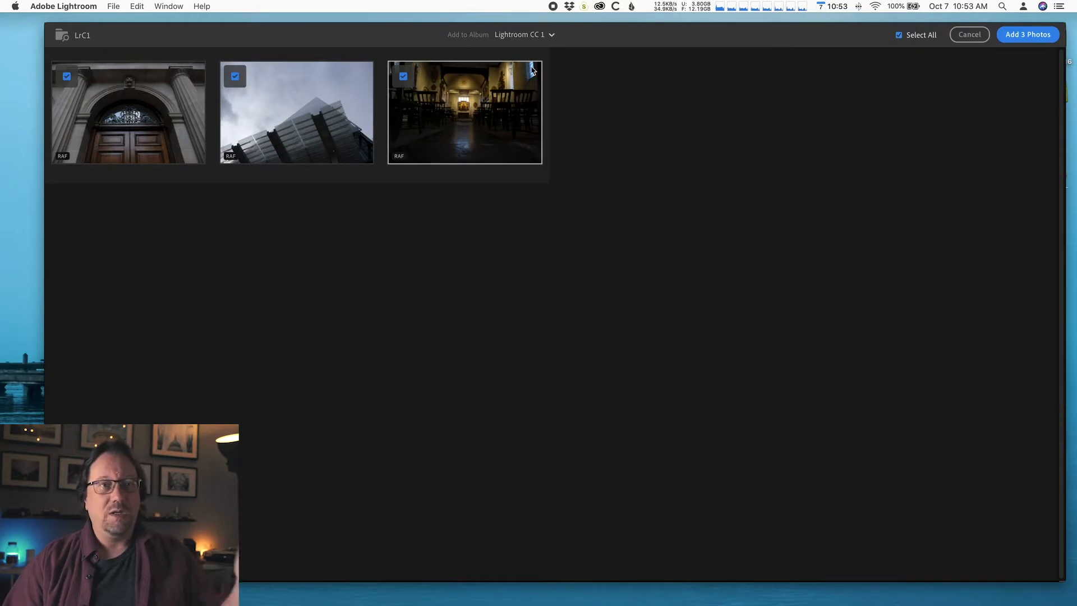
{"action": "mouse_move", "coordinate": [532, 70]}
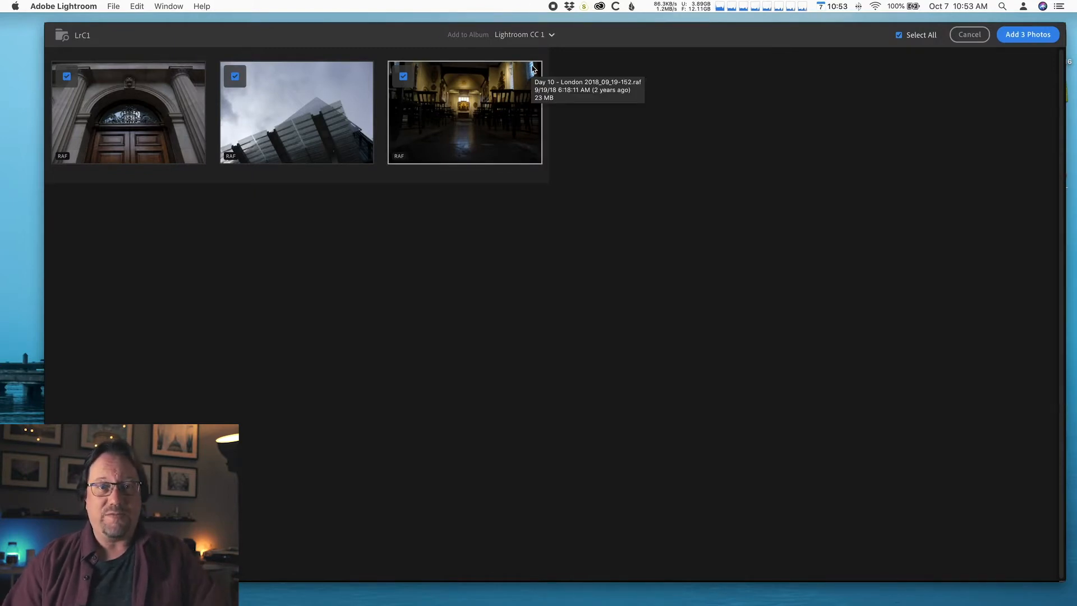
{"action": "left_click", "coordinate": [1028, 36]}
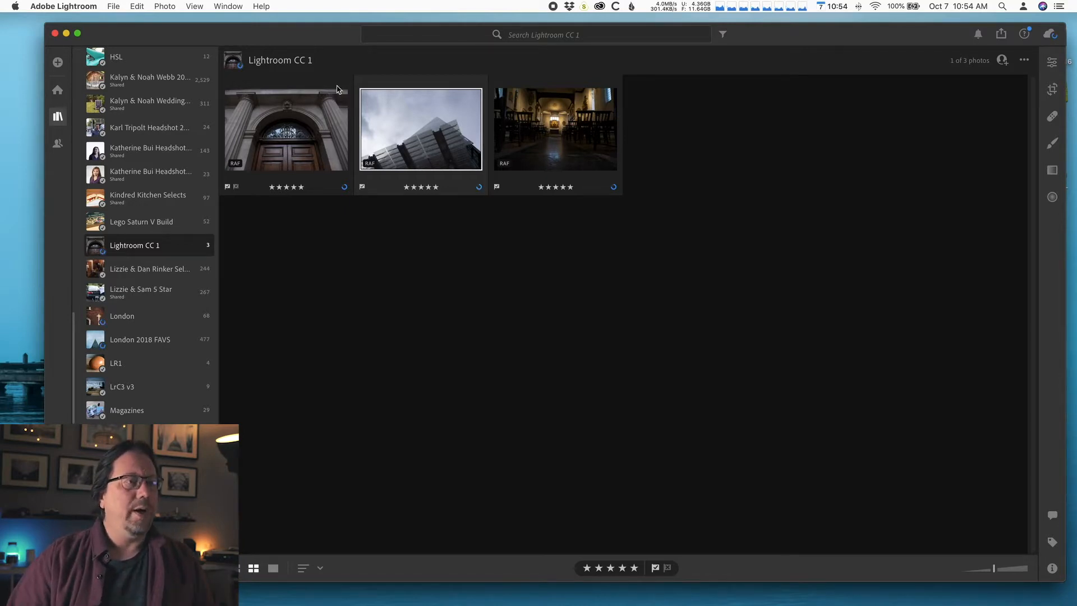
Open the arched doorway photo for cropping and use the Original aspect ratio
{"action": "double_click", "coordinate": [328, 120]}
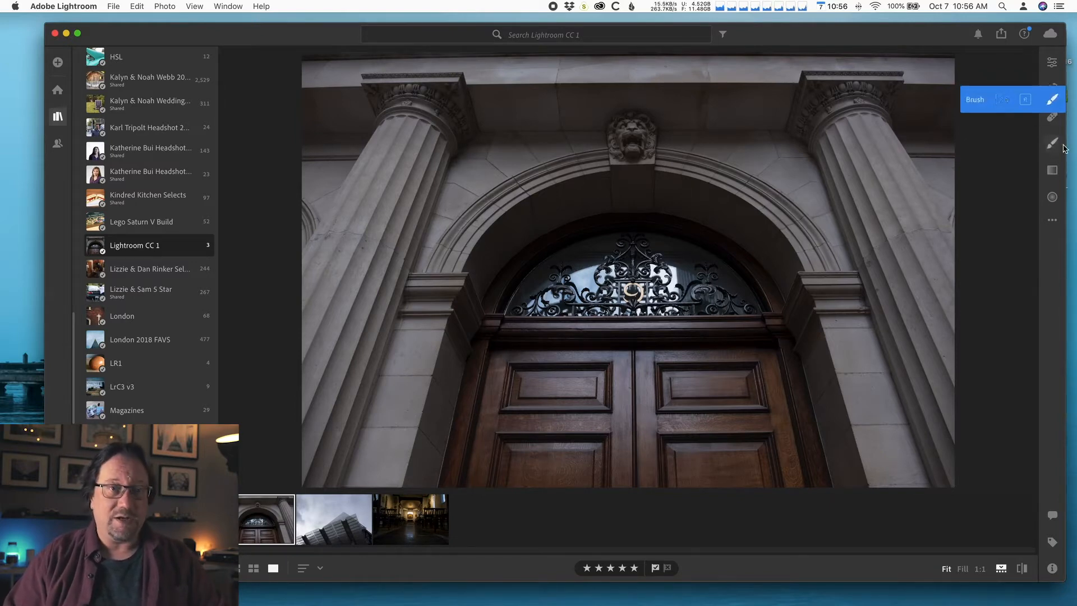
{"action": "key", "text": "c"}
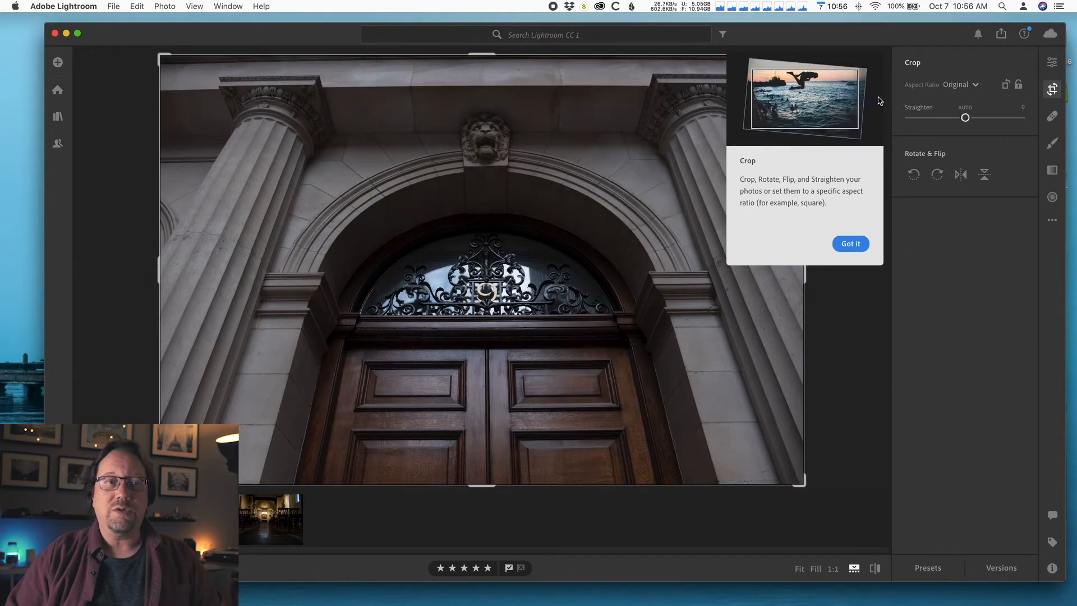
{"action": "left_click", "coordinate": [849, 244]}
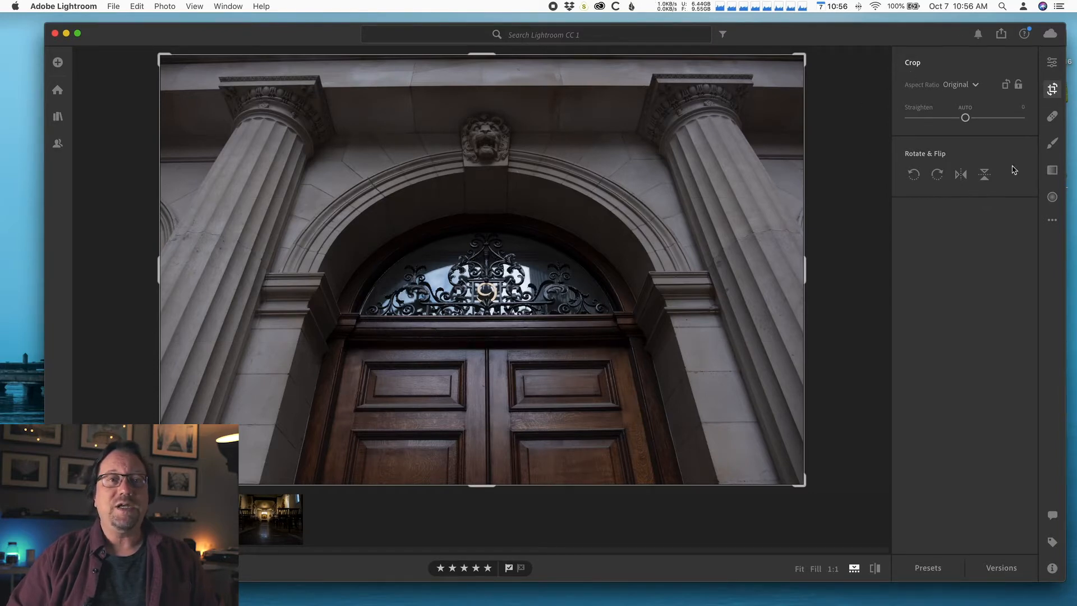
{"action": "left_click", "coordinate": [967, 86]}
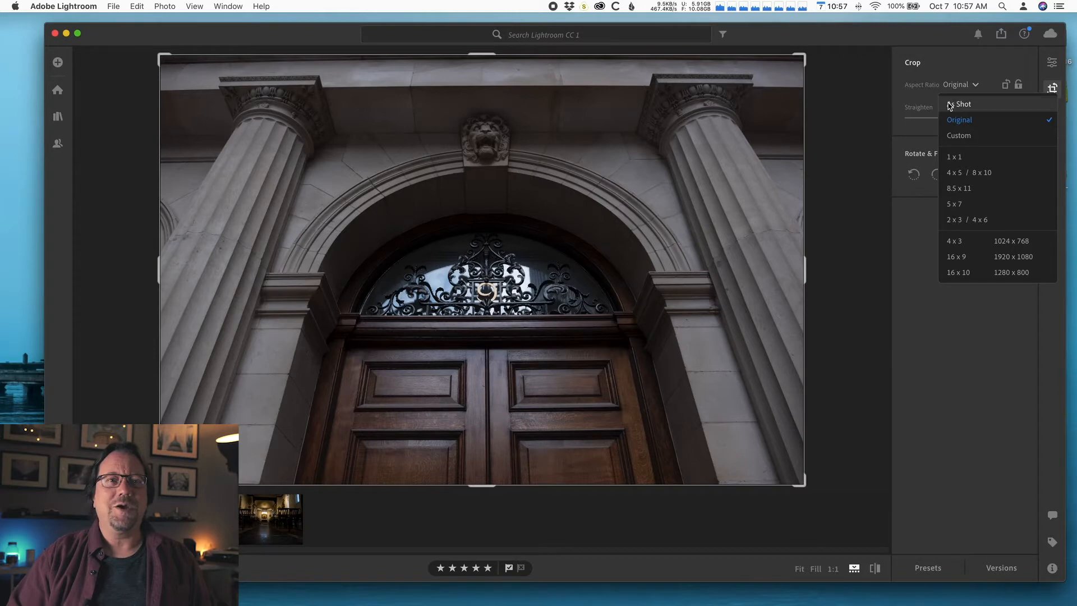
{"action": "left_click", "coordinate": [949, 122]}
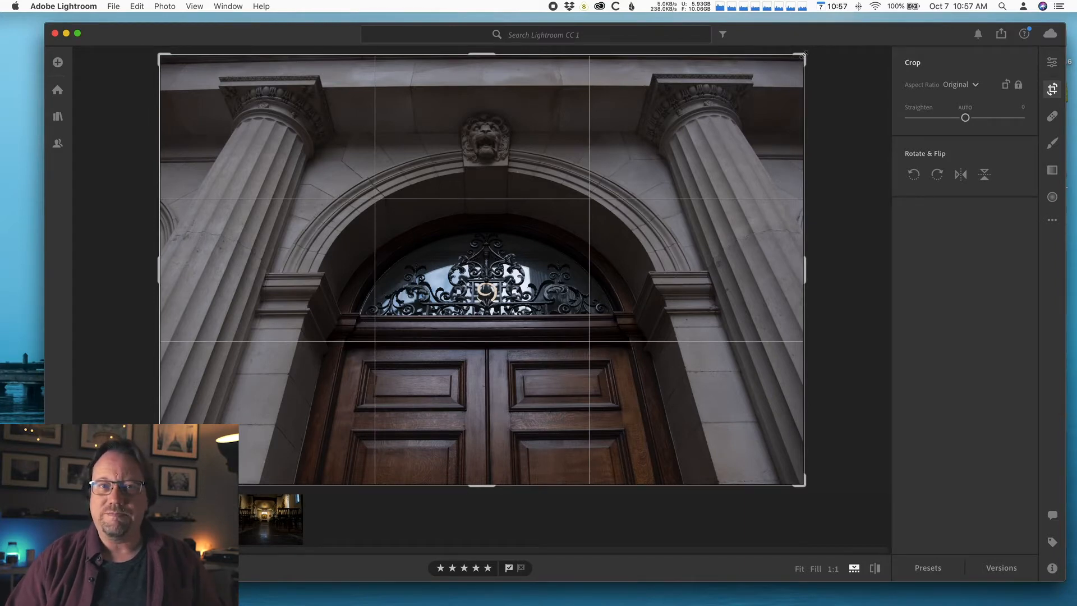
Crop the doorway photo slightly tighter, center the lion head and door within the frame, and go back to editing
{"action": "left_click_drag", "start_coordinate": [806, 270], "coordinate": [752, 271]}
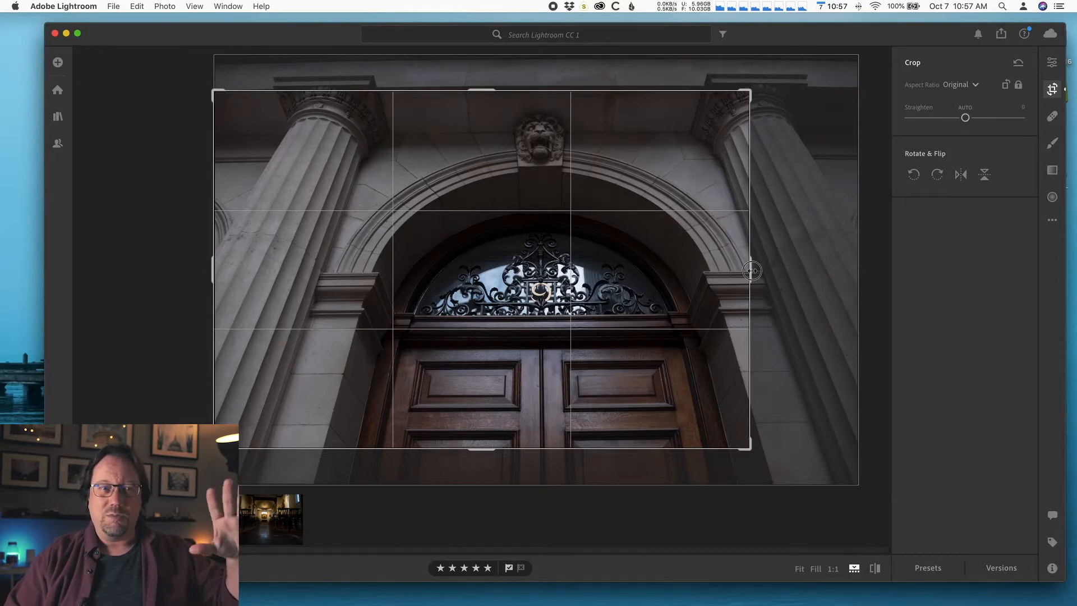
{"action": "mouse_move", "coordinate": [751, 271]}
{"action": "left_mouse_down"}
{"action": "mouse_move", "coordinate": [812, 274]}
{"action": "mouse_move", "coordinate": [764, 274]}
{"action": "left_mouse_up"}
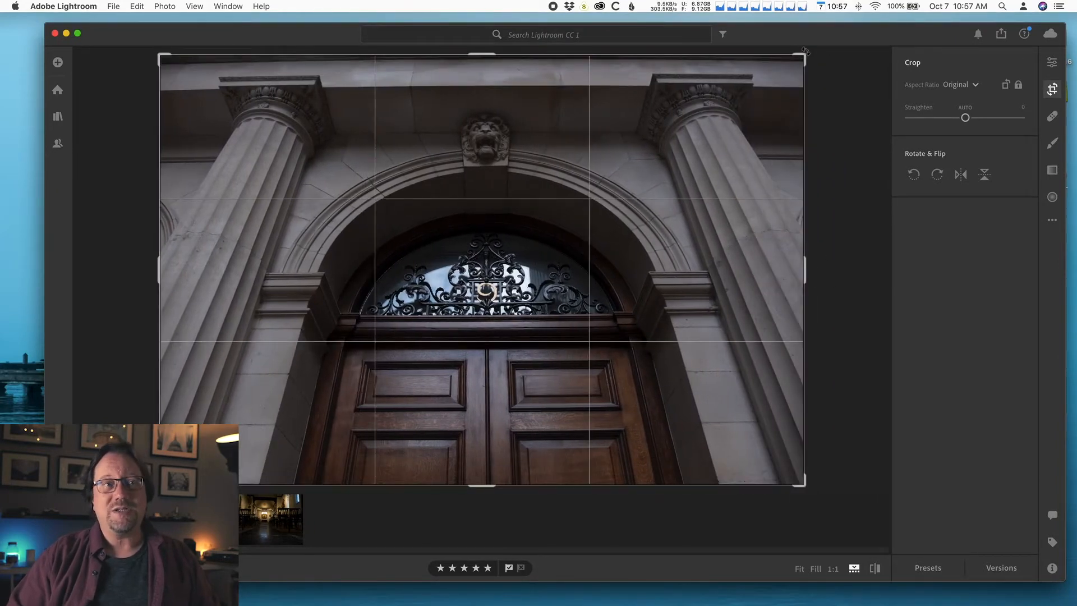
{"action": "left_click_drag", "start_coordinate": [798, 59], "coordinate": [781, 70]}
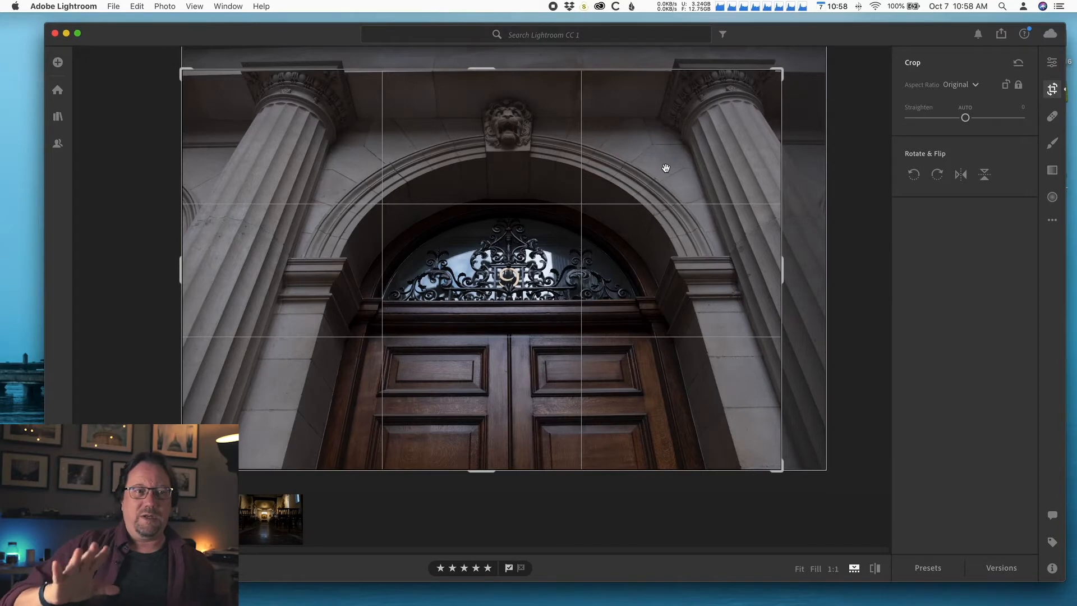
{"action": "left_click", "coordinate": [695, 188]}
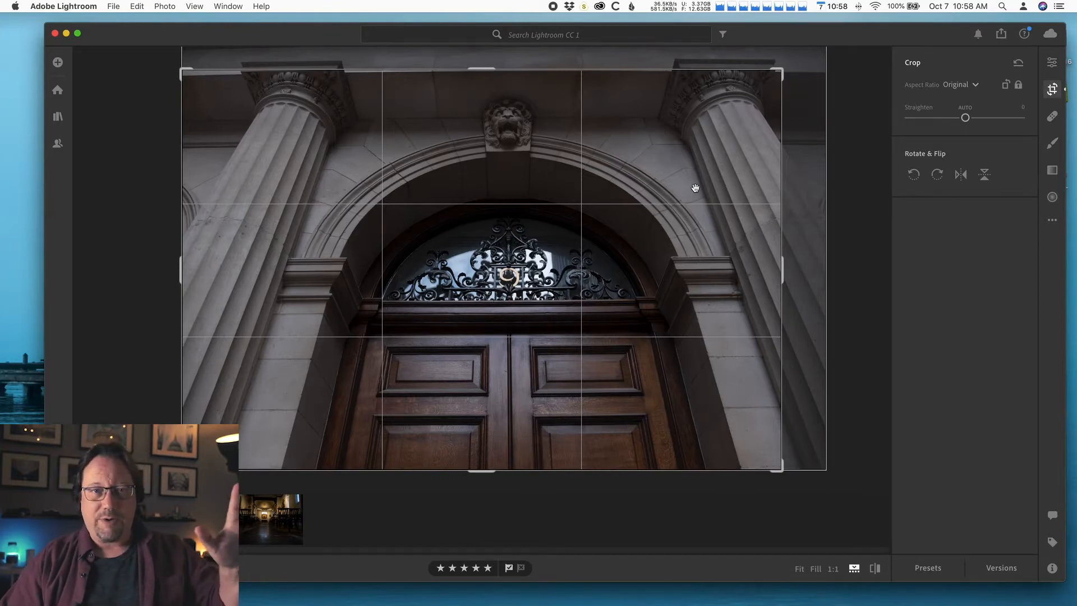
{"action": "left_click", "coordinate": [544, 254]}
{"action": "left_click_drag", "start_coordinate": [544, 253], "coordinate": [517, 173]}
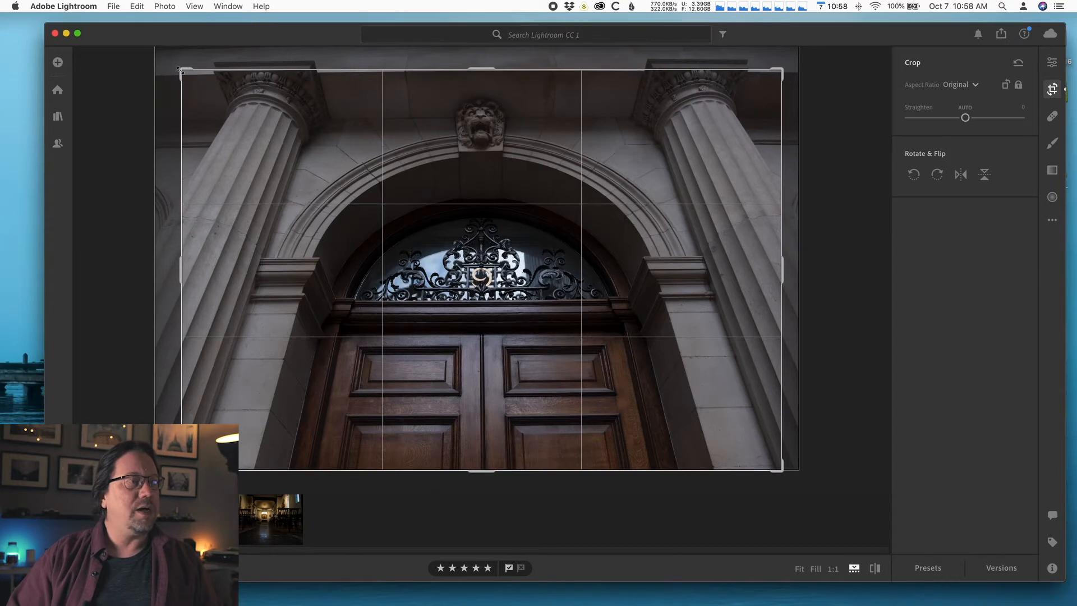
{"action": "left_click_drag", "start_coordinate": [183, 73], "coordinate": [185, 72]}
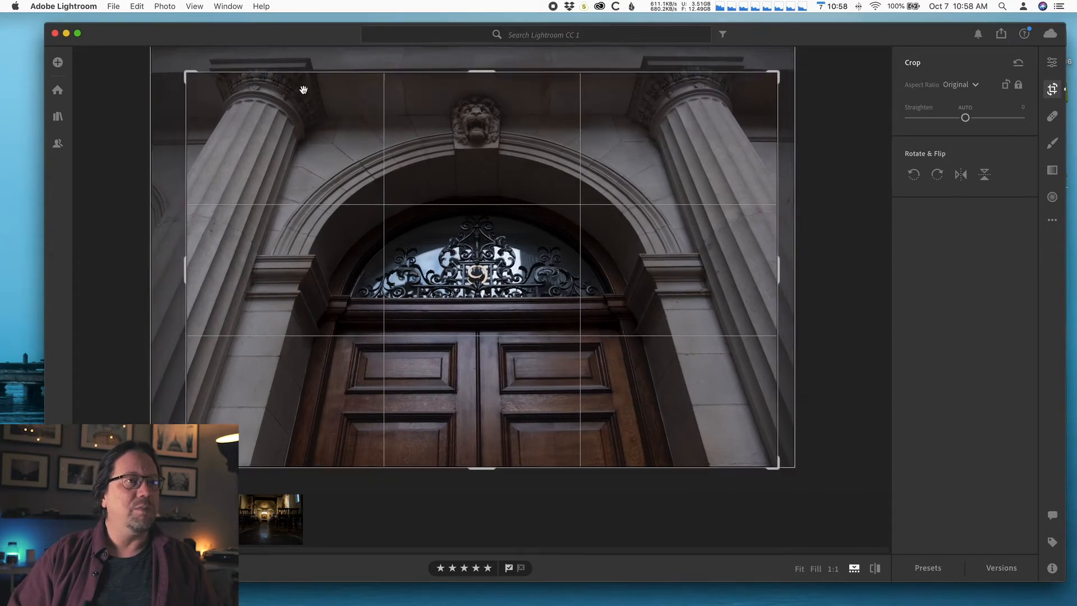
{"action": "left_click_drag", "start_coordinate": [483, 101], "coordinate": [495, 103]}
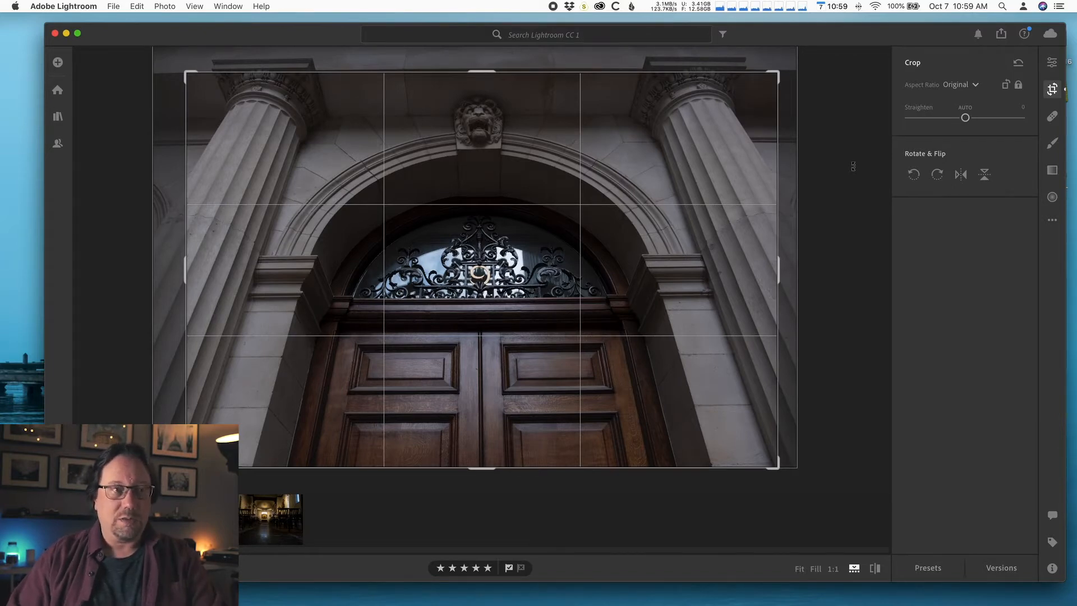
{"action": "key", "text": "e"}
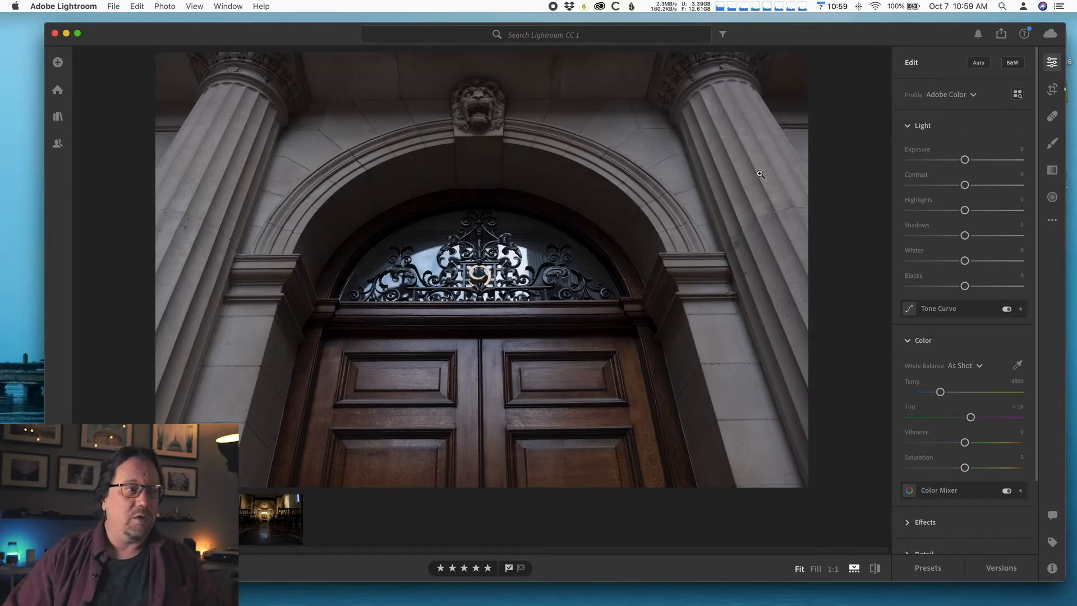
Set the doorway photo's Exposure to +0.56 and its Contrast to +20
{"action": "key", "text": "Right"}
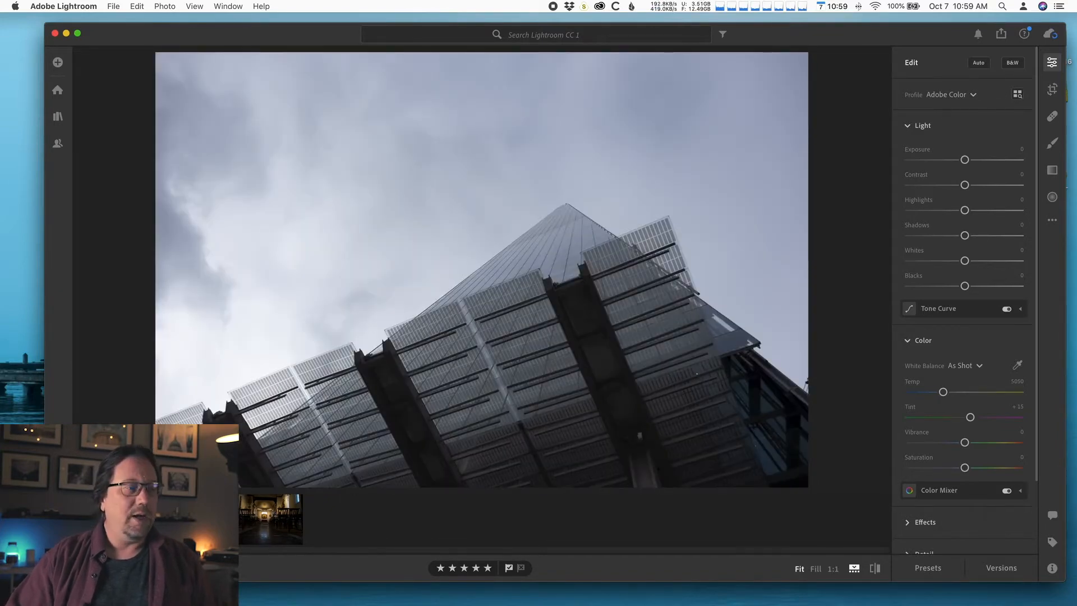
{"action": "key", "text": "Left"}
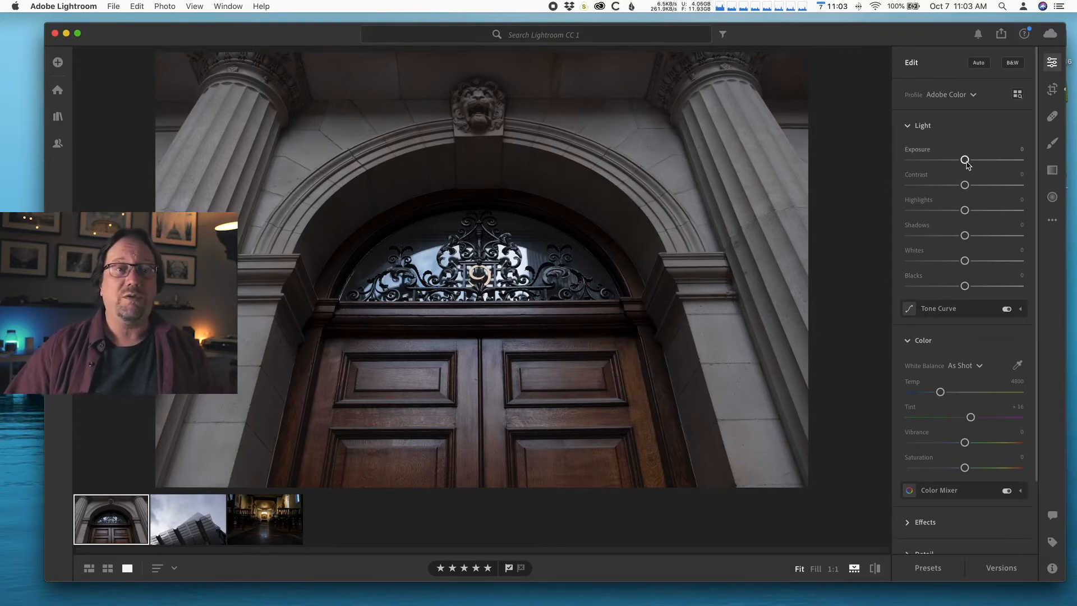
{"action": "mouse_move", "coordinate": [965, 161]}
{"action": "left_mouse_down"}
{"action": "mouse_move", "coordinate": [1030, 177]}
{"action": "mouse_move", "coordinate": [871, 172]}
{"action": "mouse_move", "coordinate": [953, 168]}
{"action": "mouse_move", "coordinate": [972, 179]}
{"action": "left_mouse_up"}
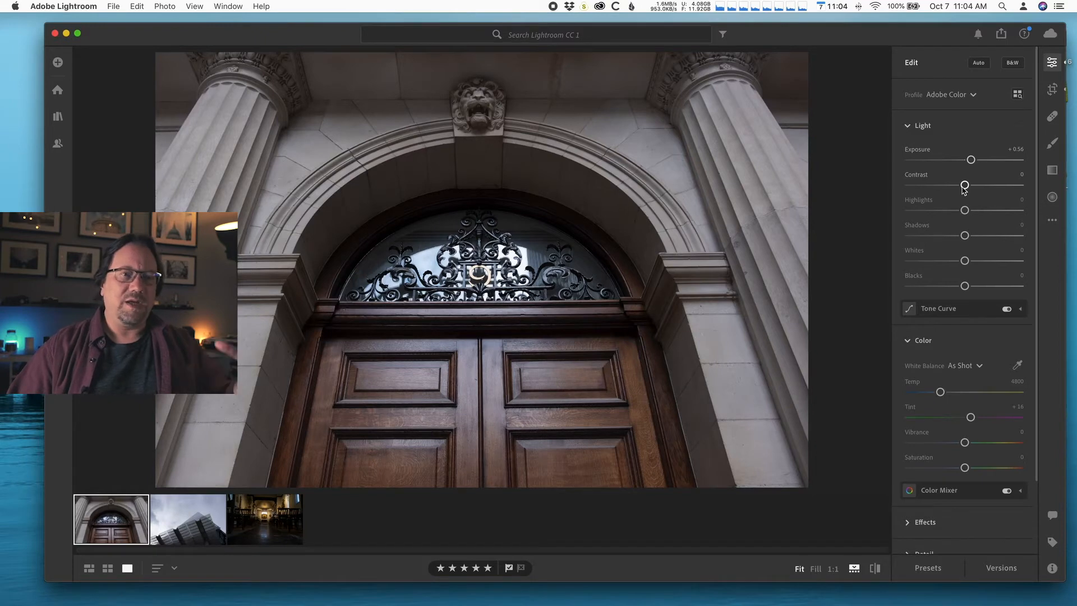
{"action": "left_click_drag", "start_coordinate": [965, 185], "coordinate": [808, 183]}
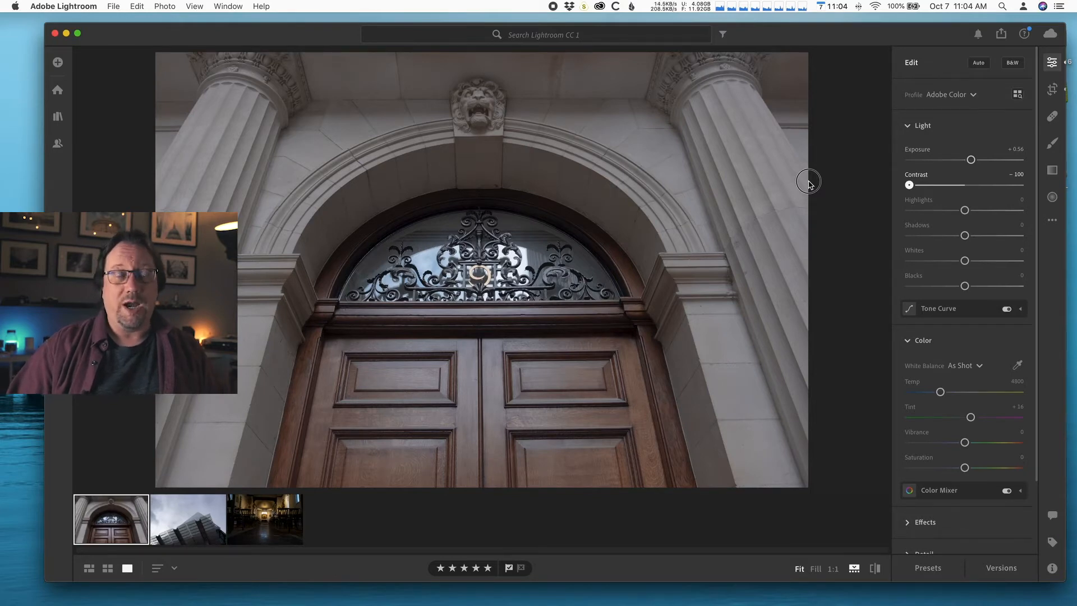
{"action": "left_click_drag", "start_coordinate": [809, 182], "coordinate": [1020, 185]}
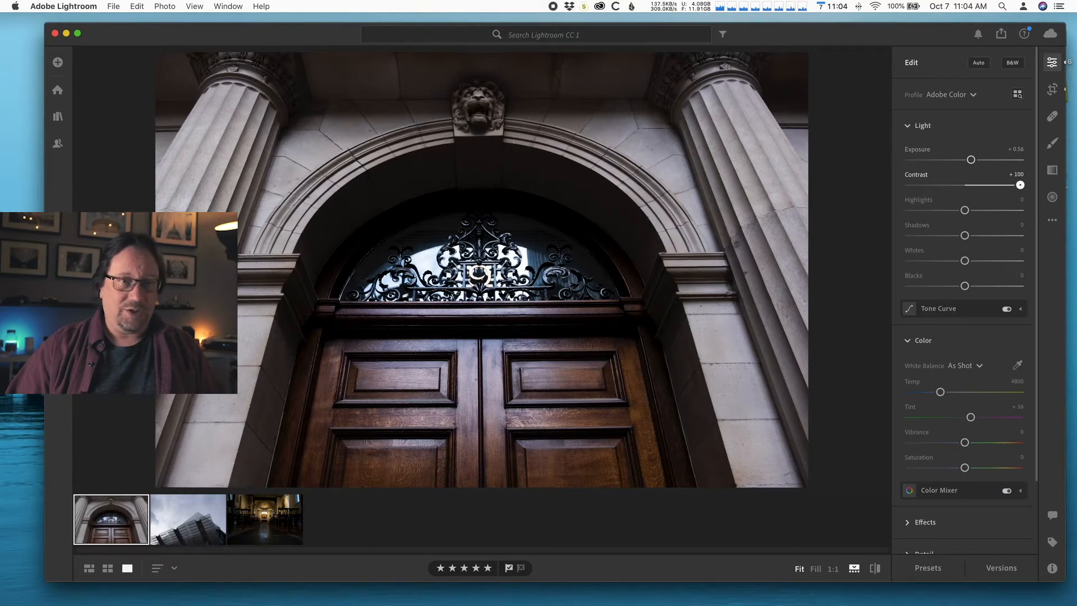
{"action": "left_click_drag", "start_coordinate": [1020, 186], "coordinate": [974, 225]}
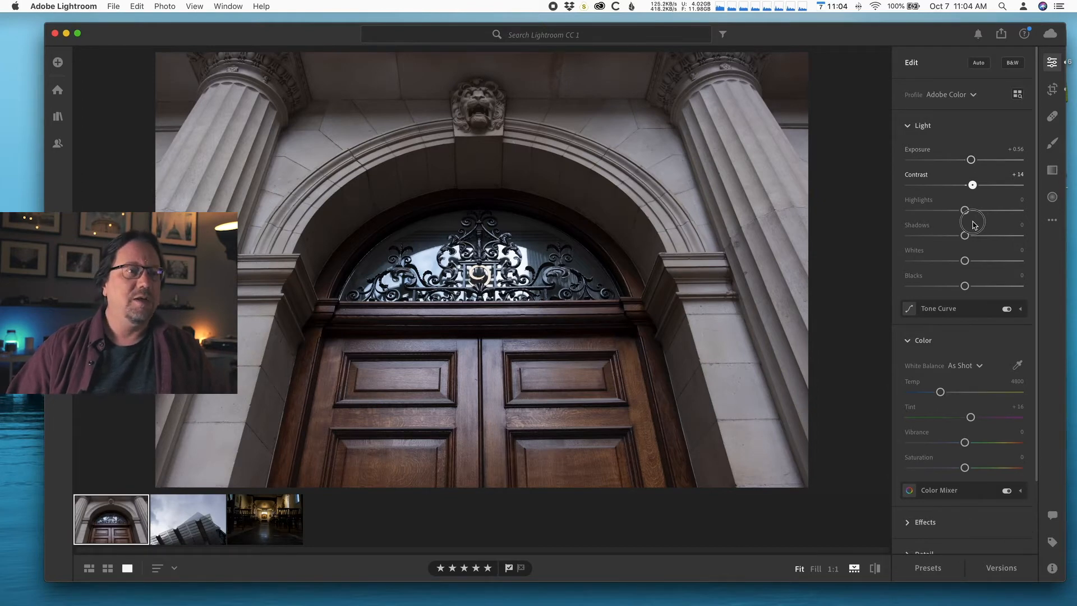
{"action": "left_click_drag", "start_coordinate": [974, 222], "coordinate": [976, 225]}
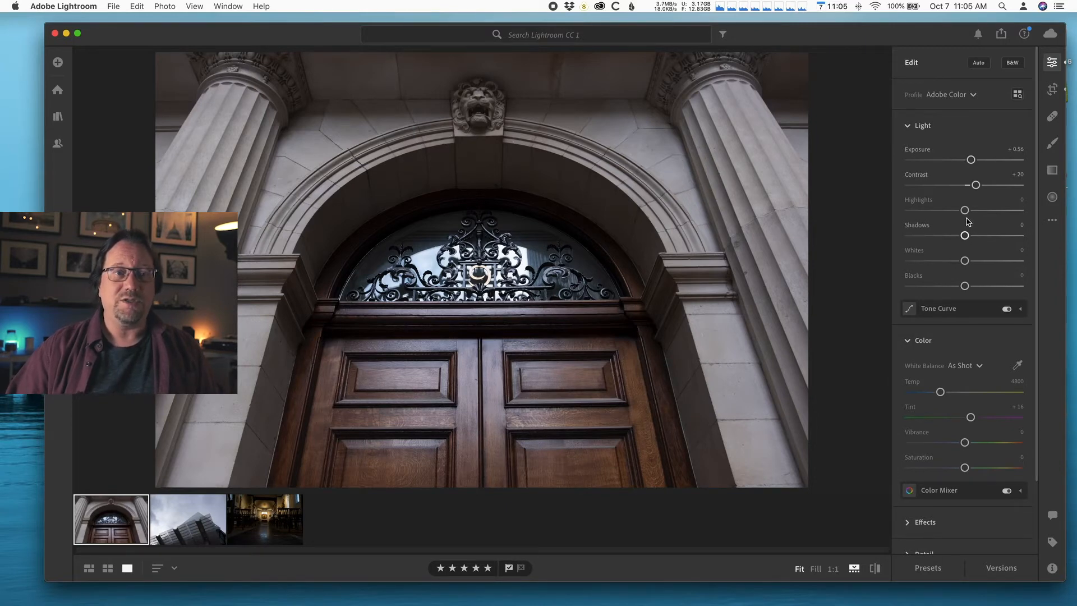
Brighten the doorway photo's light tones by setting Highlights to +23 and Whites to +33
{"action": "left_click_drag", "start_coordinate": [965, 212], "coordinate": [986, 228]}
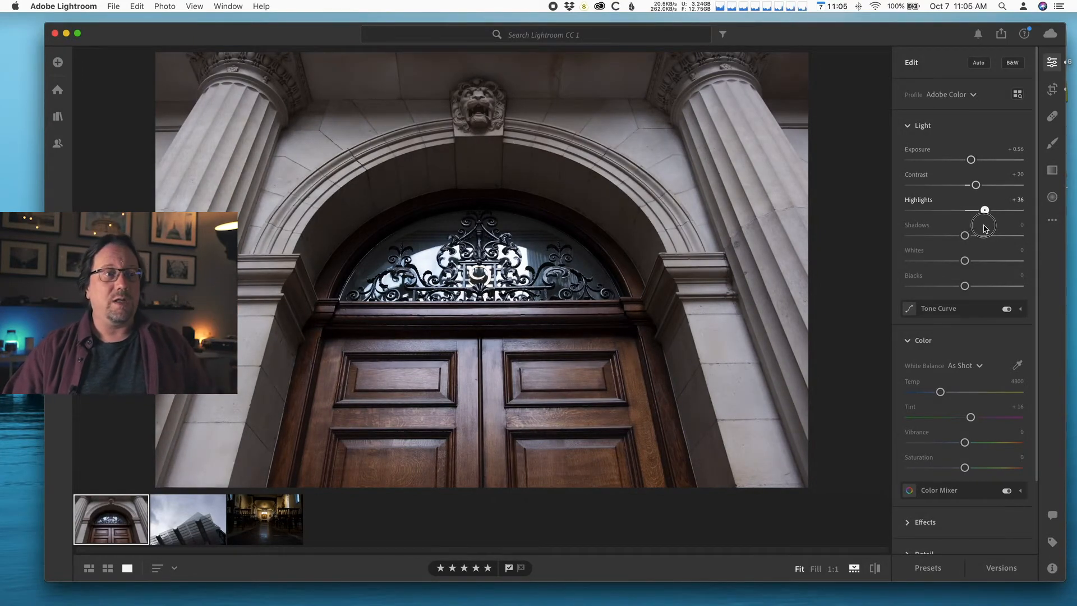
{"action": "mouse_move", "coordinate": [986, 228]}
{"action": "left_mouse_down"}
{"action": "mouse_move", "coordinate": [1008, 227]}
{"action": "mouse_move", "coordinate": [978, 227]}
{"action": "left_mouse_up"}
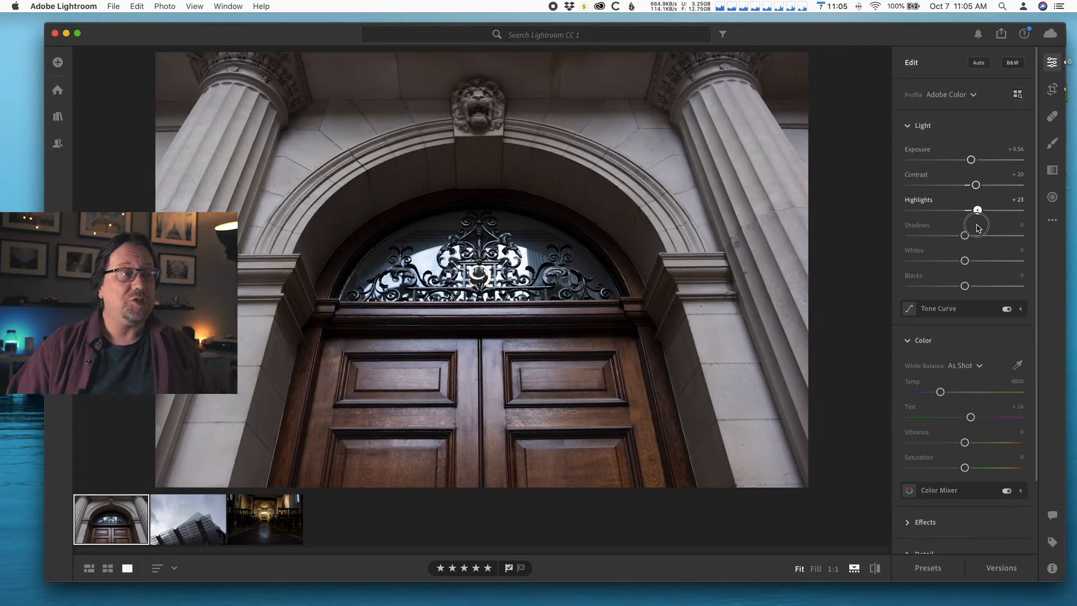
{"action": "left_click_drag", "start_coordinate": [977, 227], "coordinate": [977, 227]}
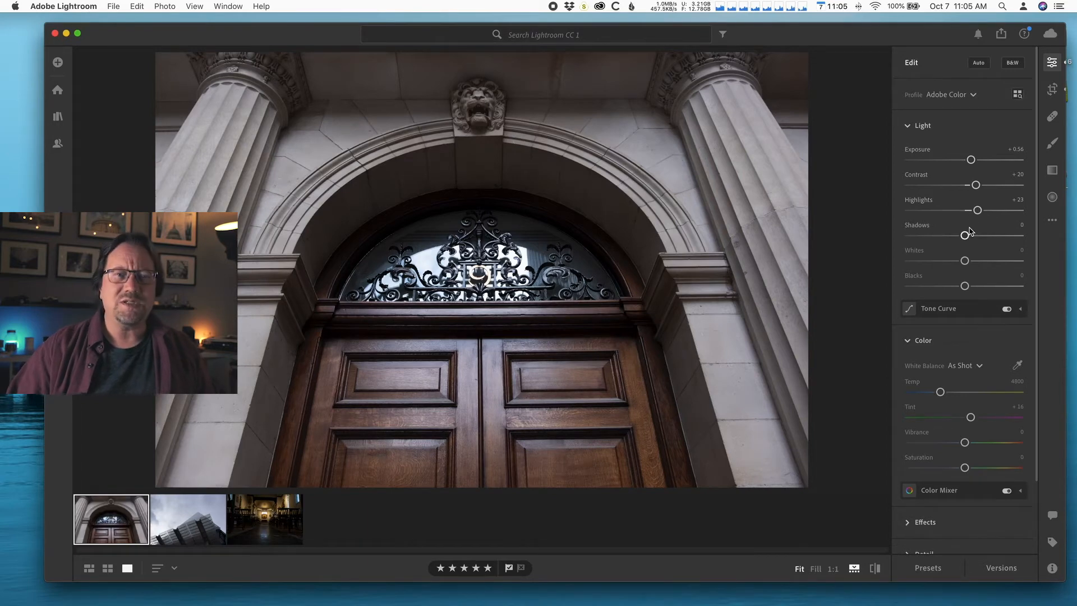
{"action": "left_click", "coordinate": [964, 260]}
{"action": "left_click_drag", "start_coordinate": [965, 262], "coordinate": [1038, 271]}
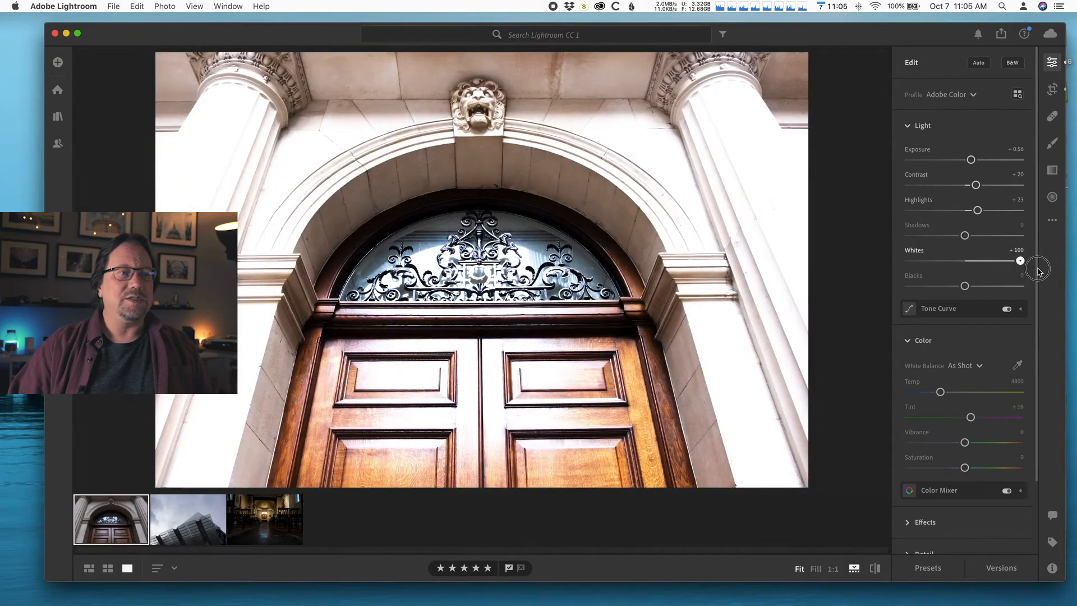
{"action": "left_click_drag", "start_coordinate": [1020, 262], "coordinate": [983, 264]}
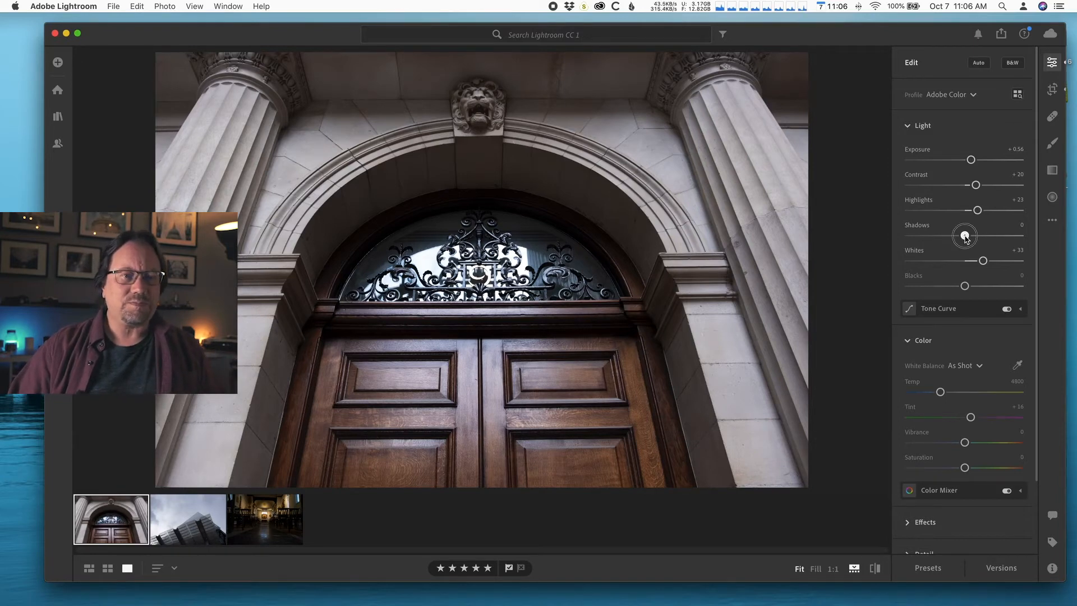
Try the Shadows adjustment at both extremes on the doorway photo and settle on -32
{"action": "left_click_drag", "start_coordinate": [965, 237], "coordinate": [1041, 252]}
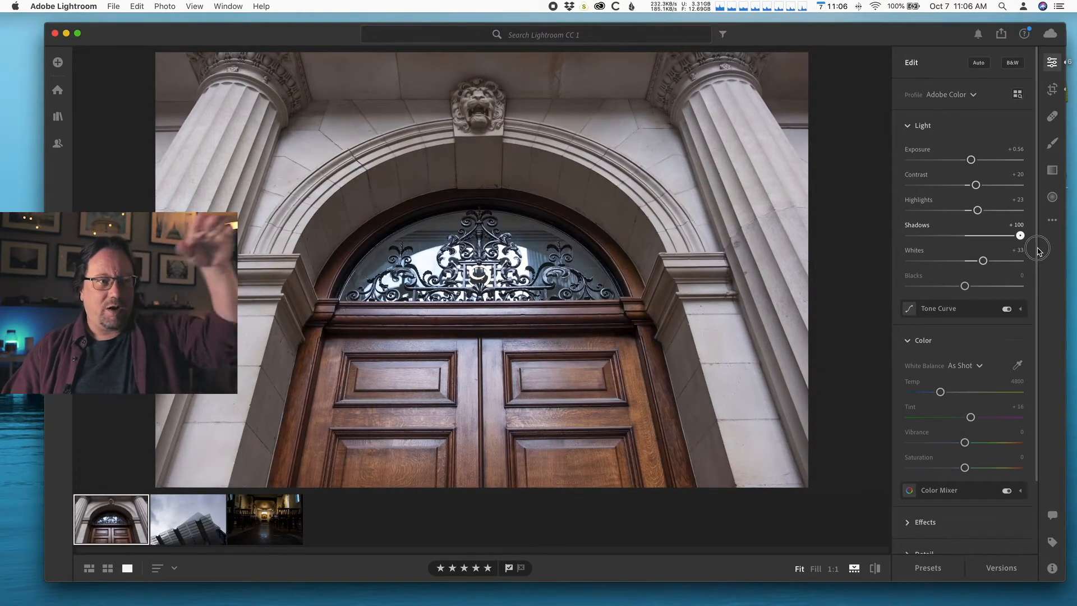
{"action": "left_click_drag", "start_coordinate": [1038, 250], "coordinate": [962, 245]}
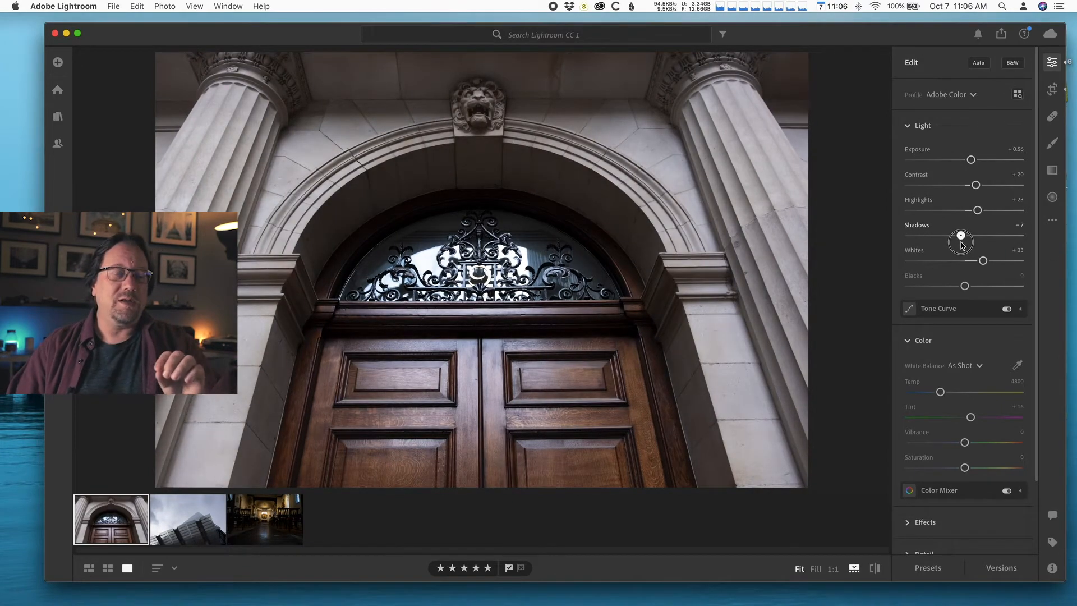
{"action": "left_click_drag", "start_coordinate": [961, 245], "coordinate": [1055, 240]}
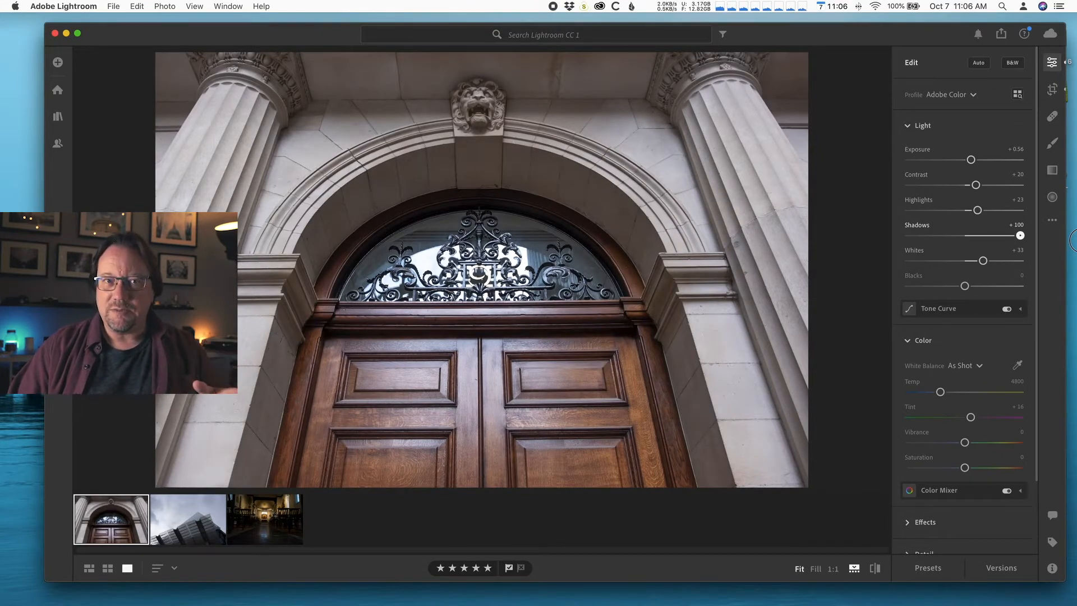
{"action": "left_click_drag", "start_coordinate": [1019, 237], "coordinate": [961, 243]}
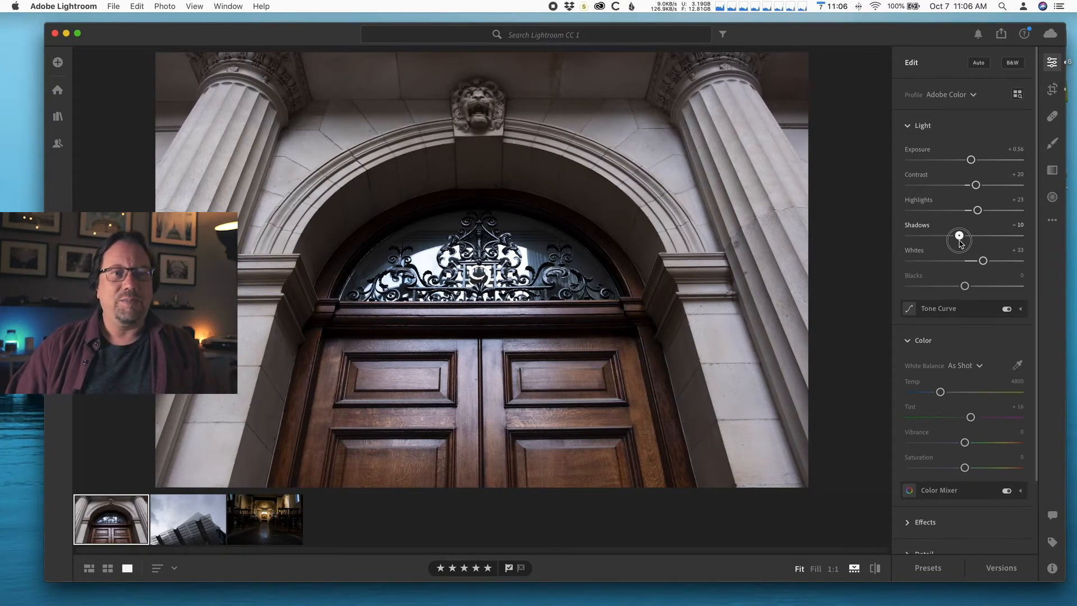
{"action": "left_click_drag", "start_coordinate": [961, 243], "coordinate": [865, 246]}
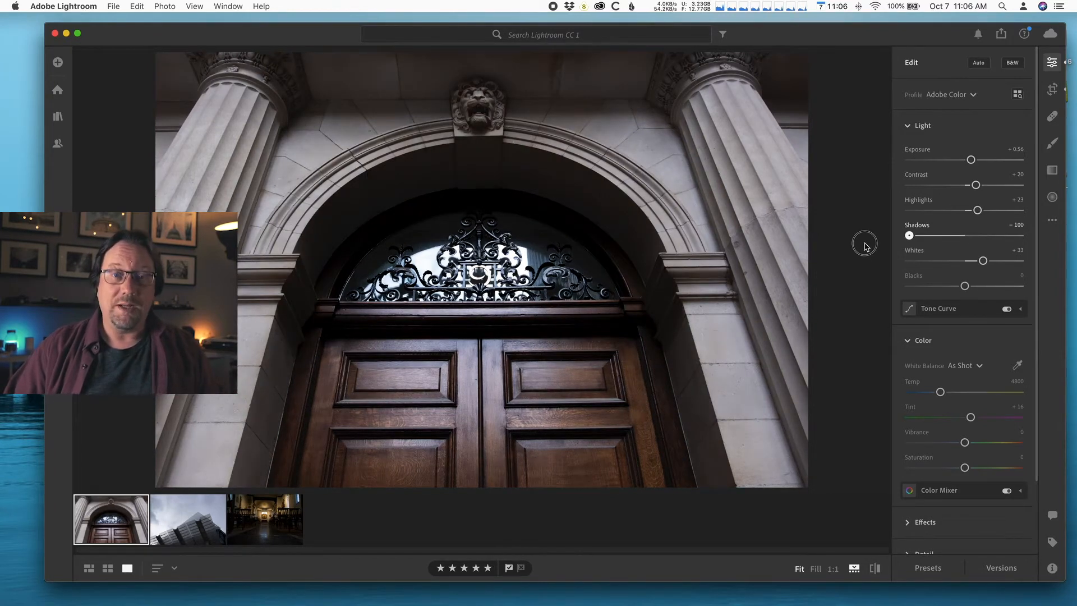
{"action": "left_click_drag", "start_coordinate": [866, 246], "coordinate": [948, 249]}
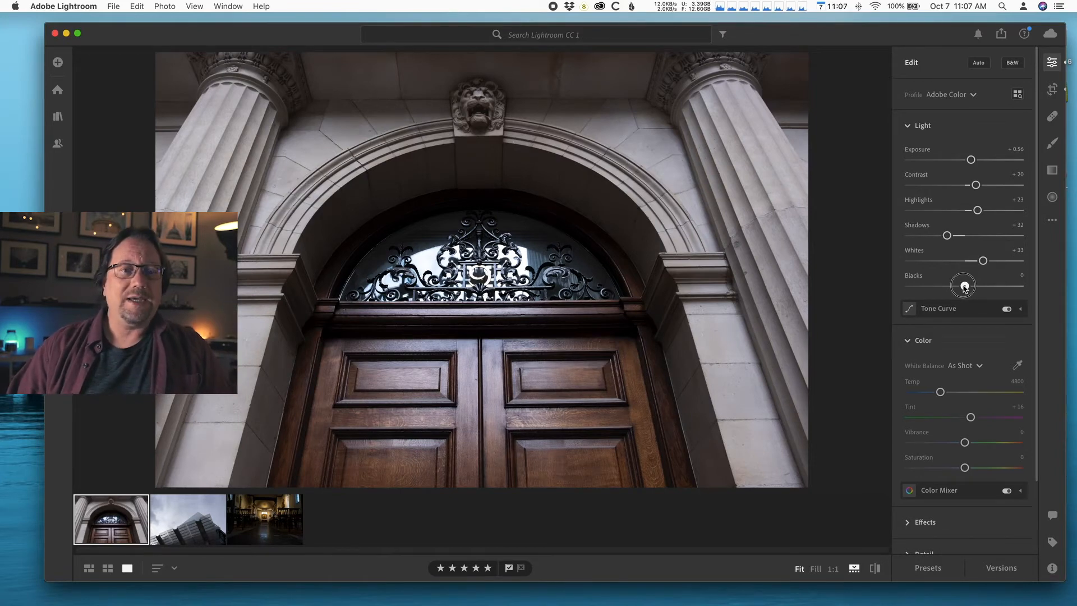
Compare the Blacks adjustment at +100 and -100 on the doorway photo, then set it to -21
{"action": "left_click_drag", "start_coordinate": [965, 287], "coordinate": [1066, 296]}
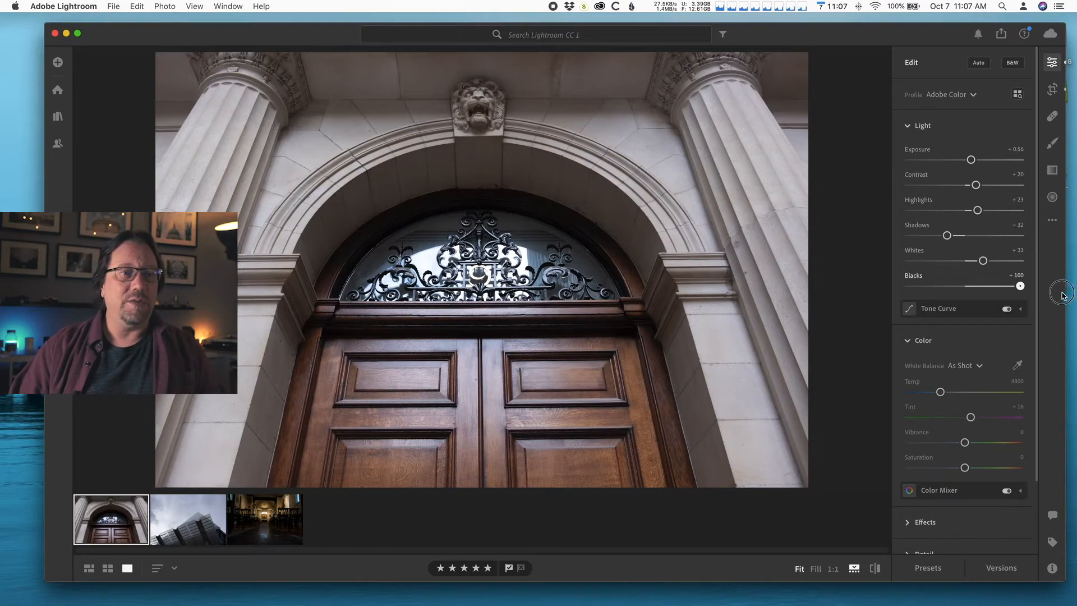
{"action": "left_click_drag", "start_coordinate": [1062, 296], "coordinate": [780, 301]}
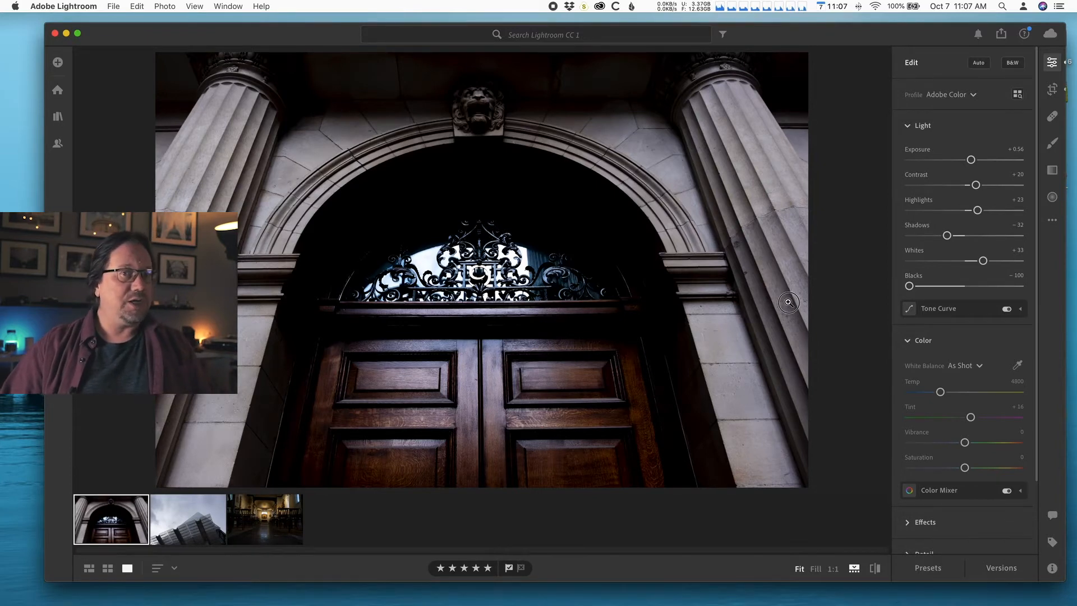
{"action": "mouse_move", "coordinate": [948, 308]}
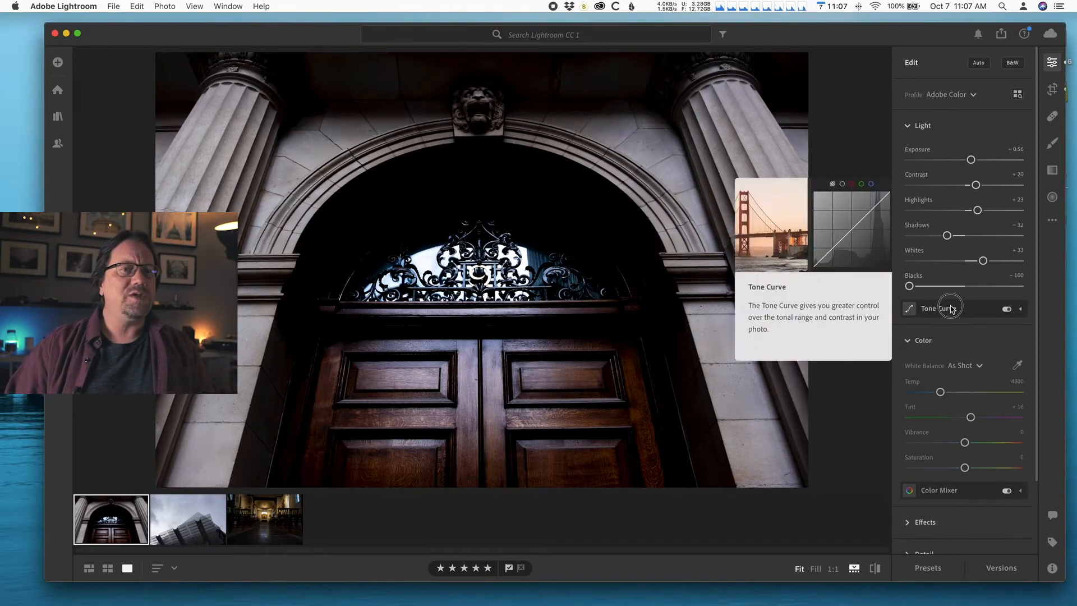
{"action": "left_click_drag", "start_coordinate": [909, 286], "coordinate": [952, 291]}
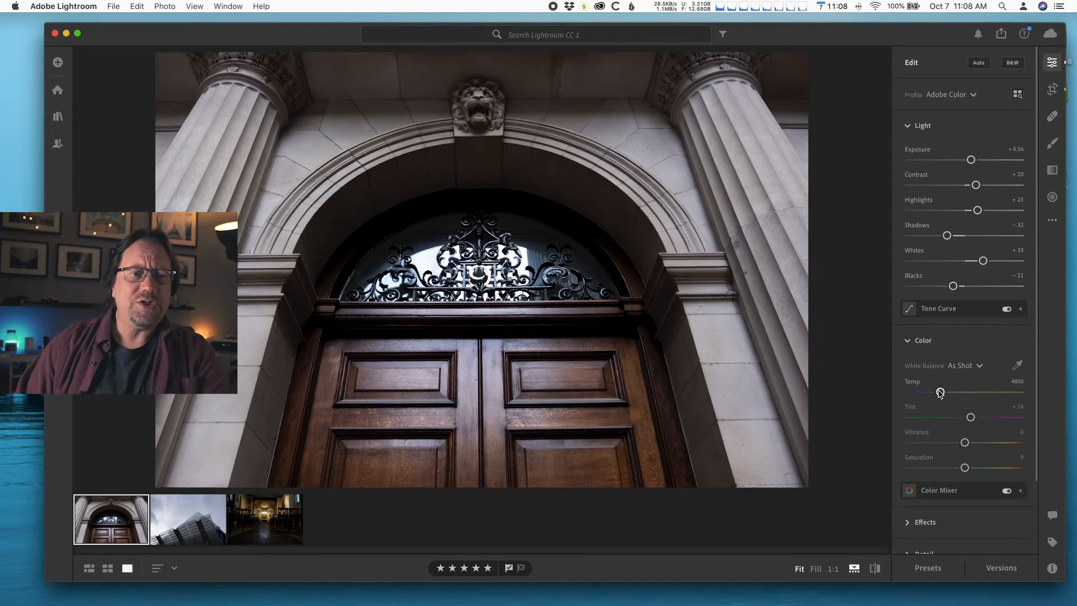
Warm the doorway photo's white balance by setting the color temperature to 5438
{"action": "left_click_drag", "start_coordinate": [941, 392], "coordinate": [941, 393]}
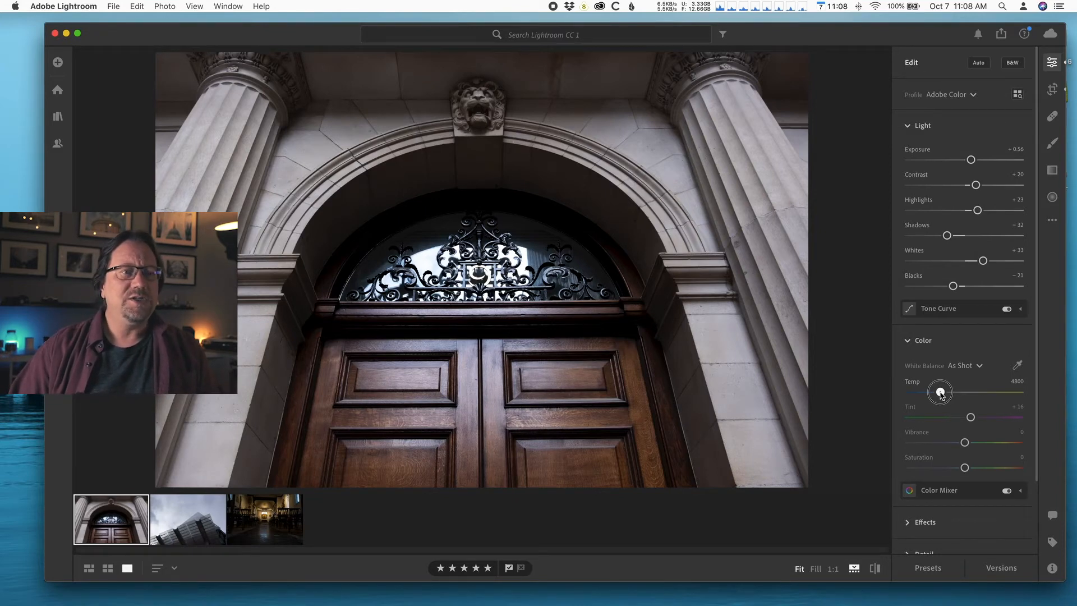
{"action": "left_click_drag", "start_coordinate": [941, 393], "coordinate": [1030, 399]}
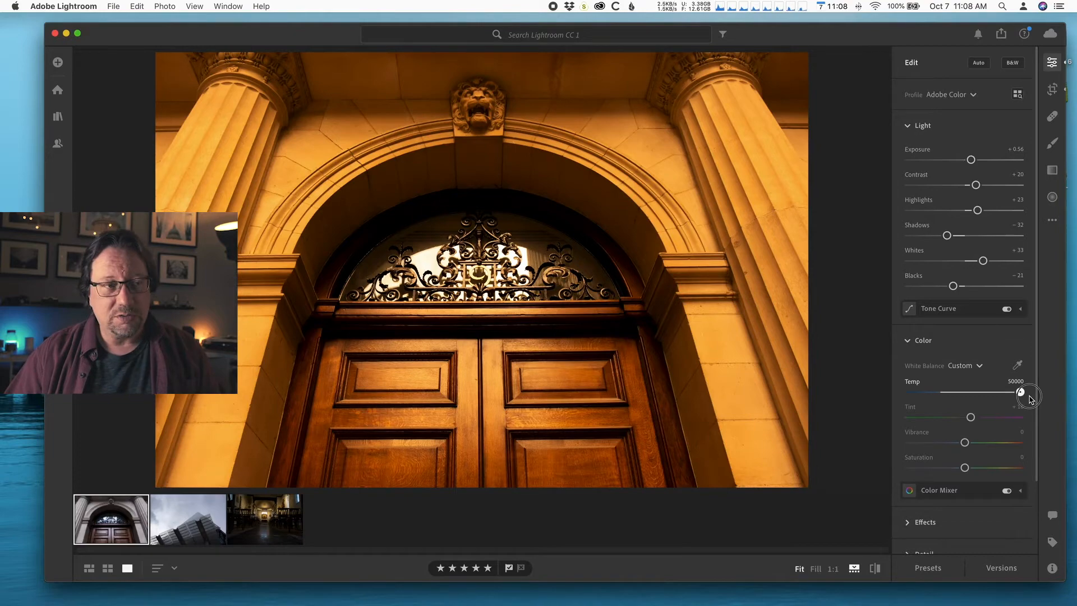
{"action": "left_click_drag", "start_coordinate": [1030, 400], "coordinate": [944, 402]}
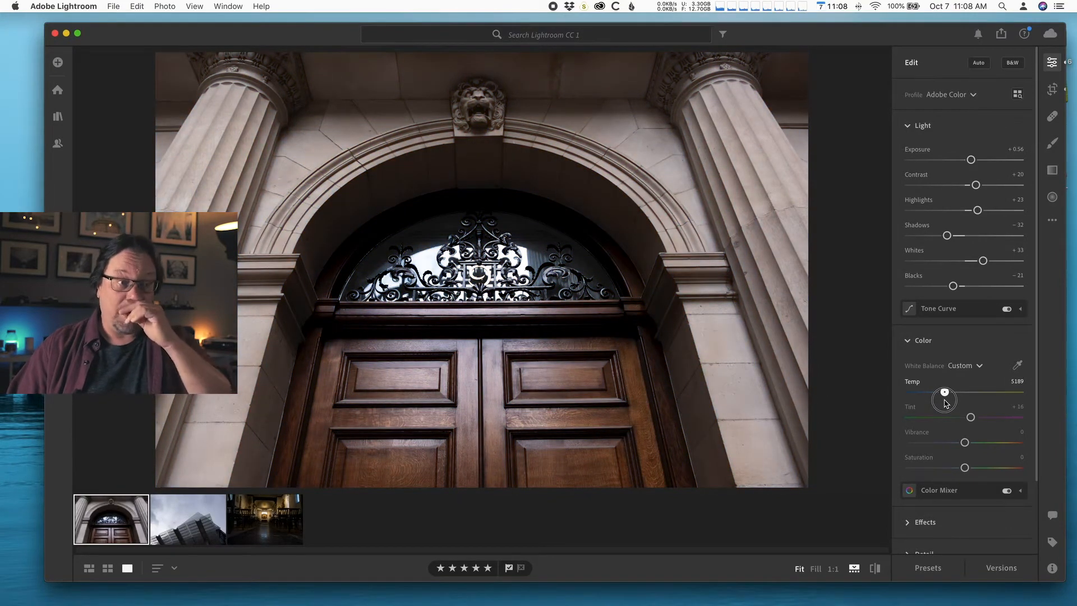
{"action": "left_click_drag", "start_coordinate": [946, 402], "coordinate": [948, 403]}
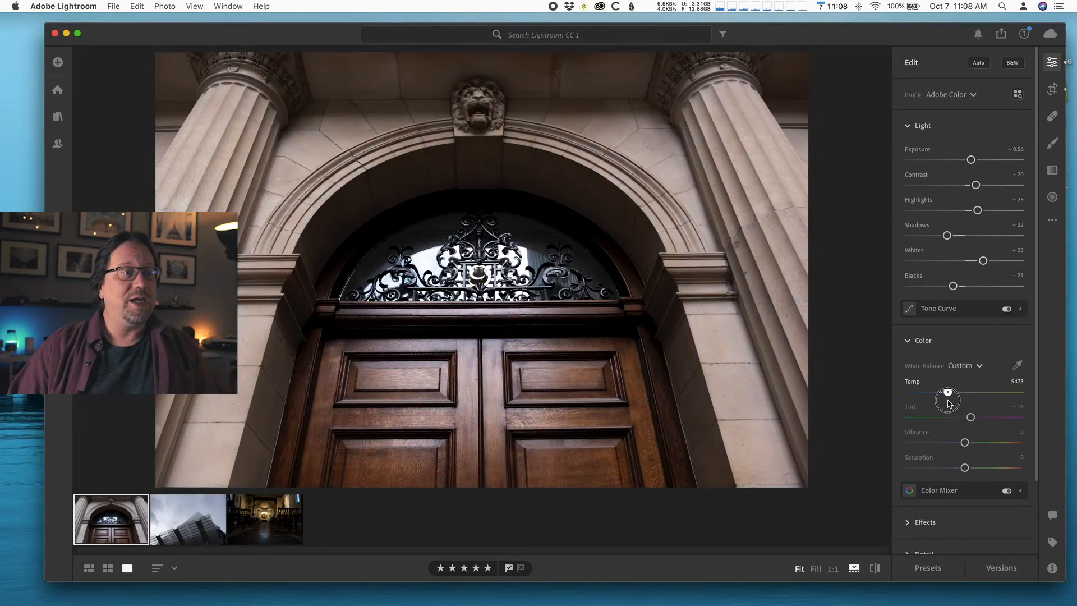
{"action": "left_click_drag", "start_coordinate": [949, 403], "coordinate": [948, 403]}
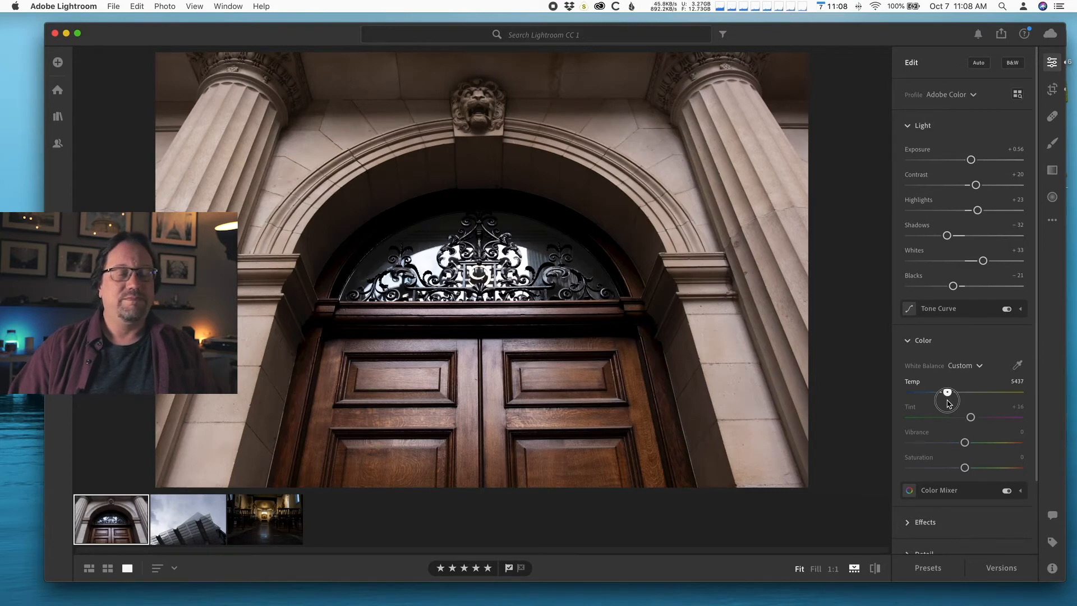
{"action": "left_click_drag", "start_coordinate": [947, 400], "coordinate": [948, 400]}
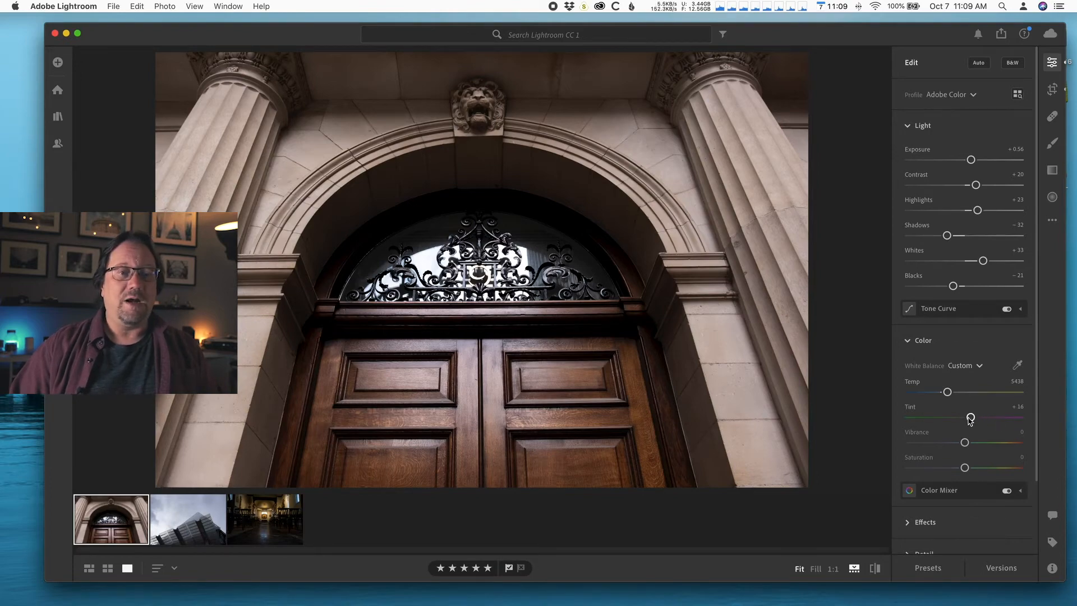
Shift the doorway photo's Tint toward green and magenta to compare, and set it to +11
{"action": "left_click_drag", "start_coordinate": [970, 418], "coordinate": [966, 442]}
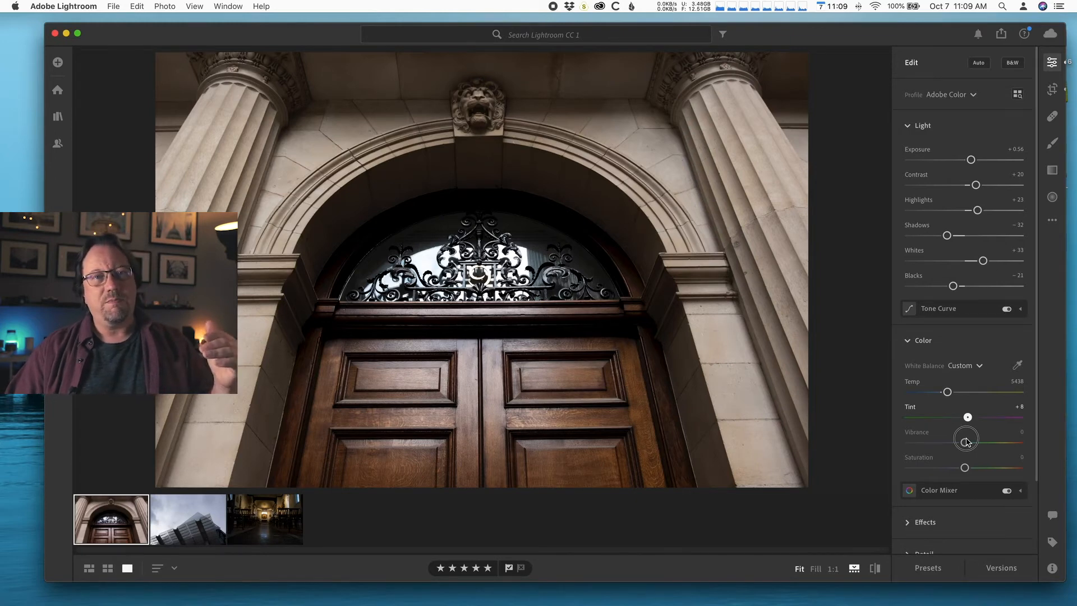
{"action": "left_click_drag", "start_coordinate": [966, 439], "coordinate": [978, 443]}
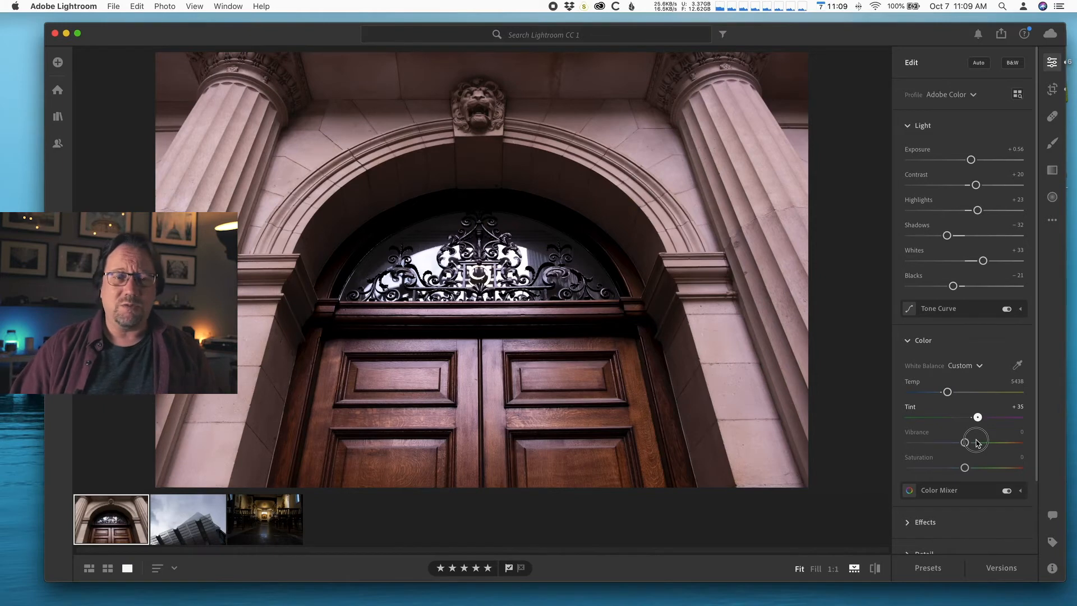
{"action": "left_click_drag", "start_coordinate": [976, 443], "coordinate": [967, 442]}
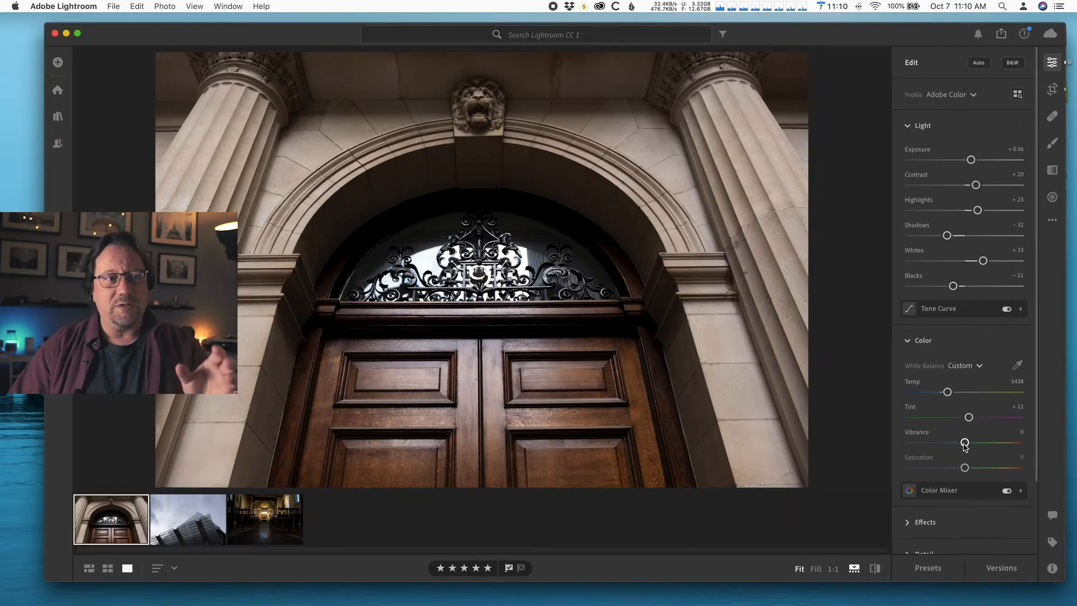
Compare the doorway photo's Vibrance at +100 and -100, then set it to +30
{"action": "left_click_drag", "start_coordinate": [964, 444], "coordinate": [1041, 454]}
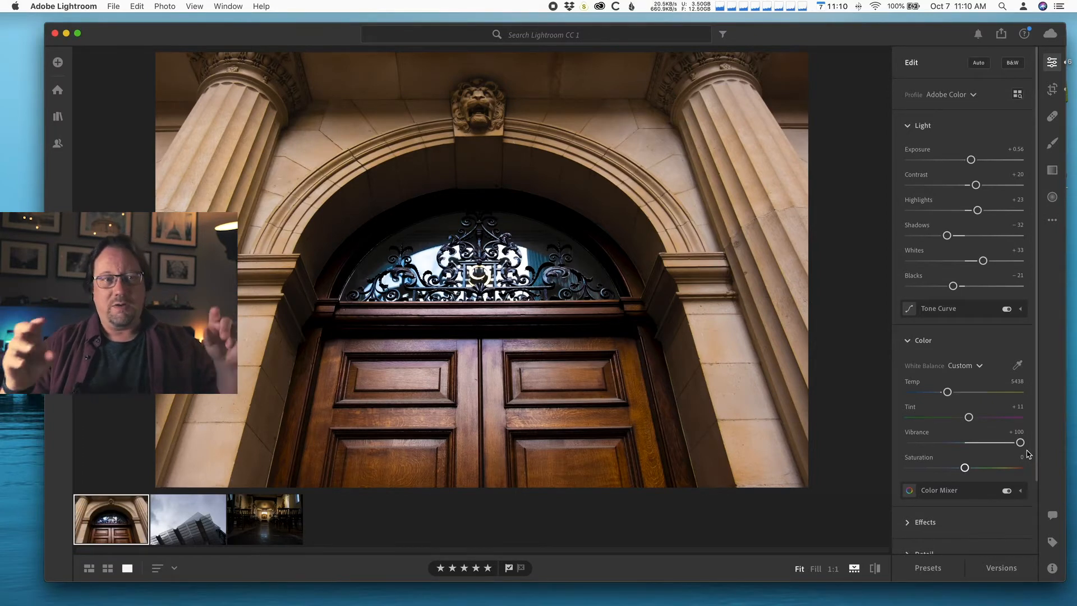
{"action": "left_click_drag", "start_coordinate": [1021, 445], "coordinate": [846, 444]}
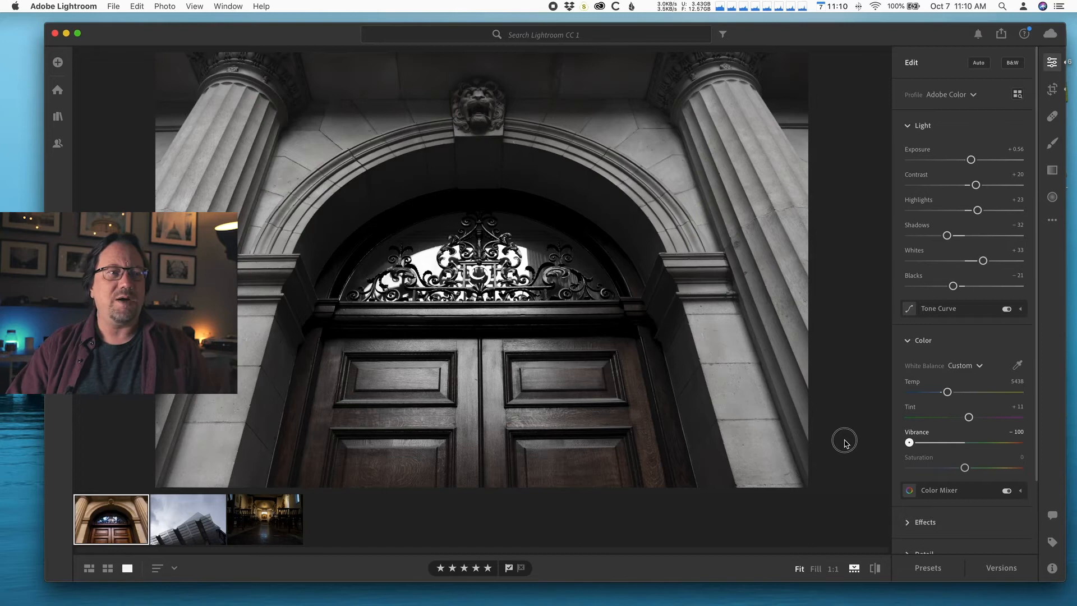
{"action": "left_click_drag", "start_coordinate": [845, 444], "coordinate": [981, 443]}
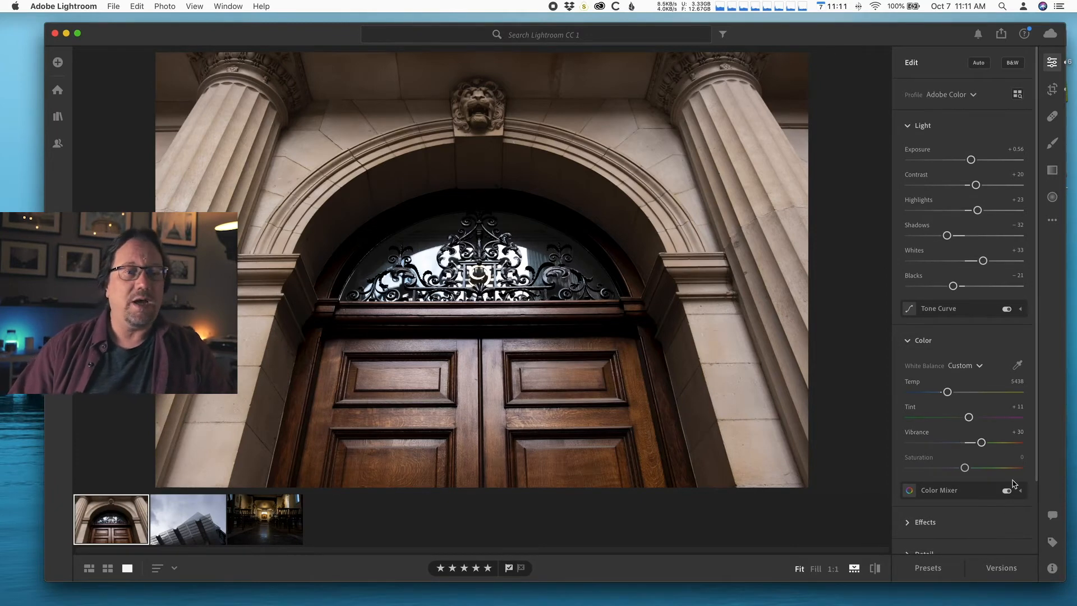
Compare the doorway photo's Saturation at +100 and -100, and set it to -10
{"action": "left_click", "coordinate": [964, 468]}
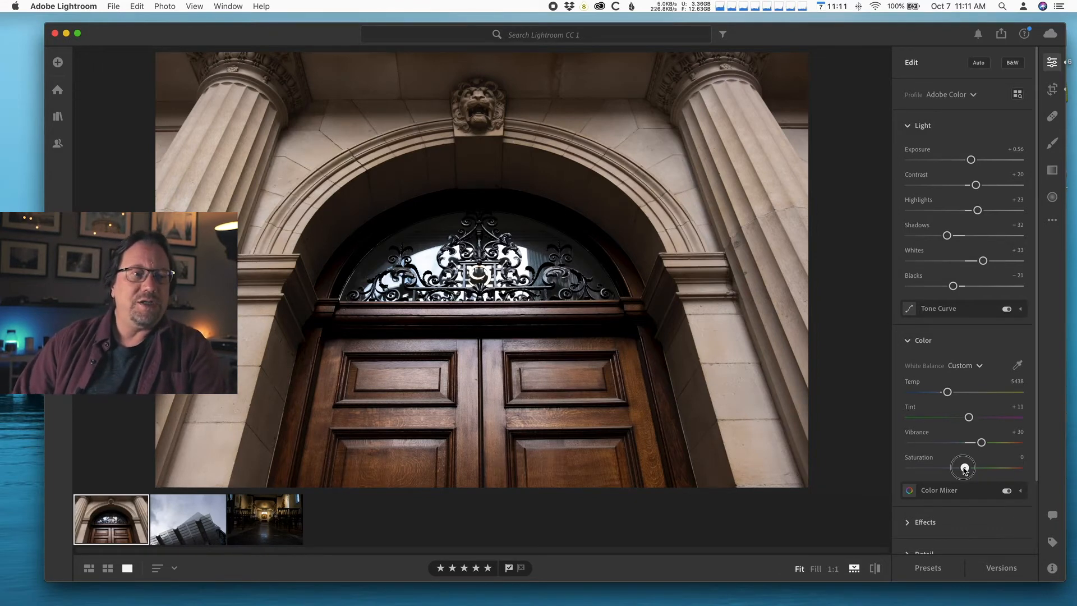
{"action": "left_click_drag", "start_coordinate": [964, 469], "coordinate": [1058, 473]}
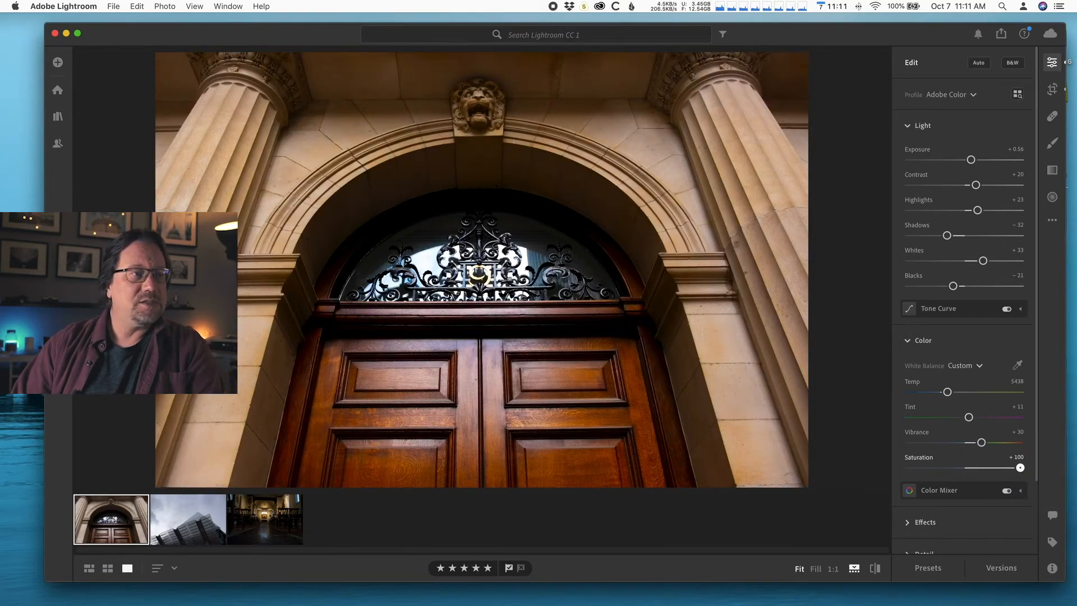
{"action": "left_click", "coordinate": [944, 469]}
{"action": "left_click_drag", "start_coordinate": [944, 469], "coordinate": [784, 469]}
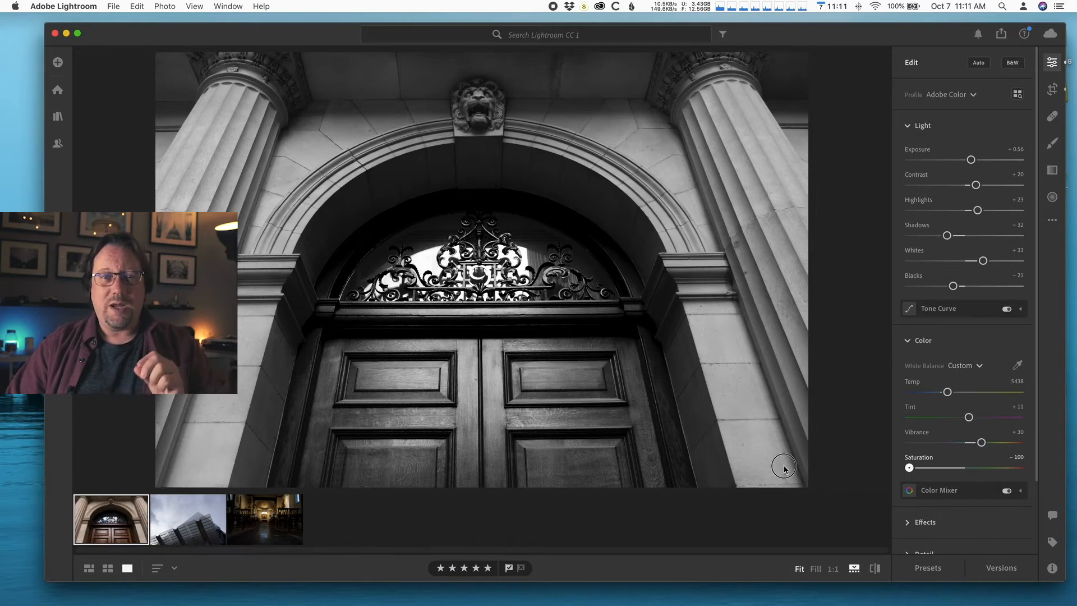
{"action": "left_click_drag", "start_coordinate": [909, 468], "coordinate": [960, 462]}
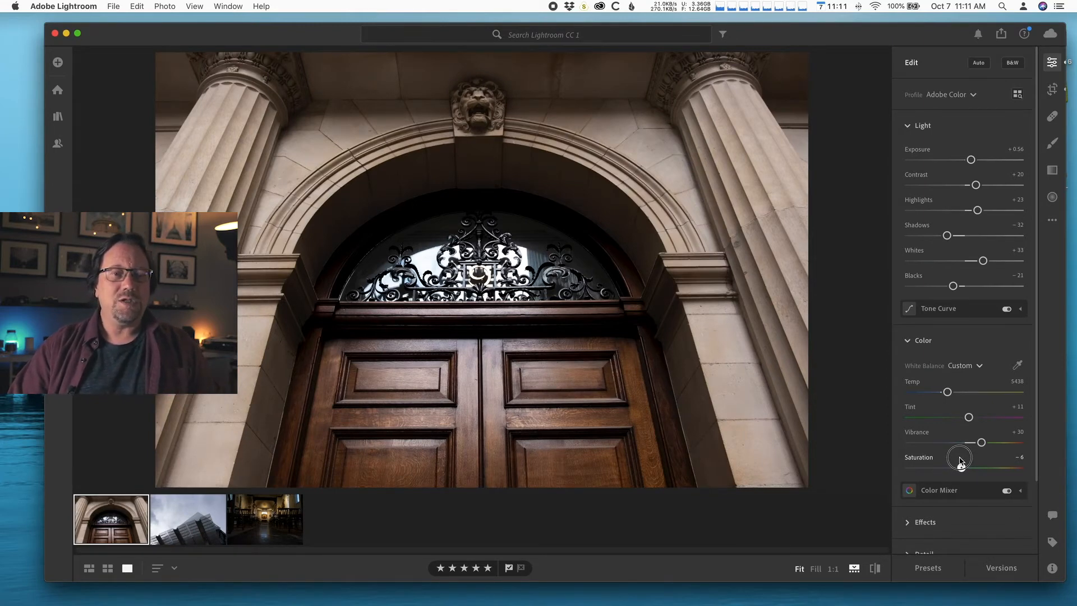
{"action": "left_click_drag", "start_coordinate": [960, 461], "coordinate": [959, 462]}
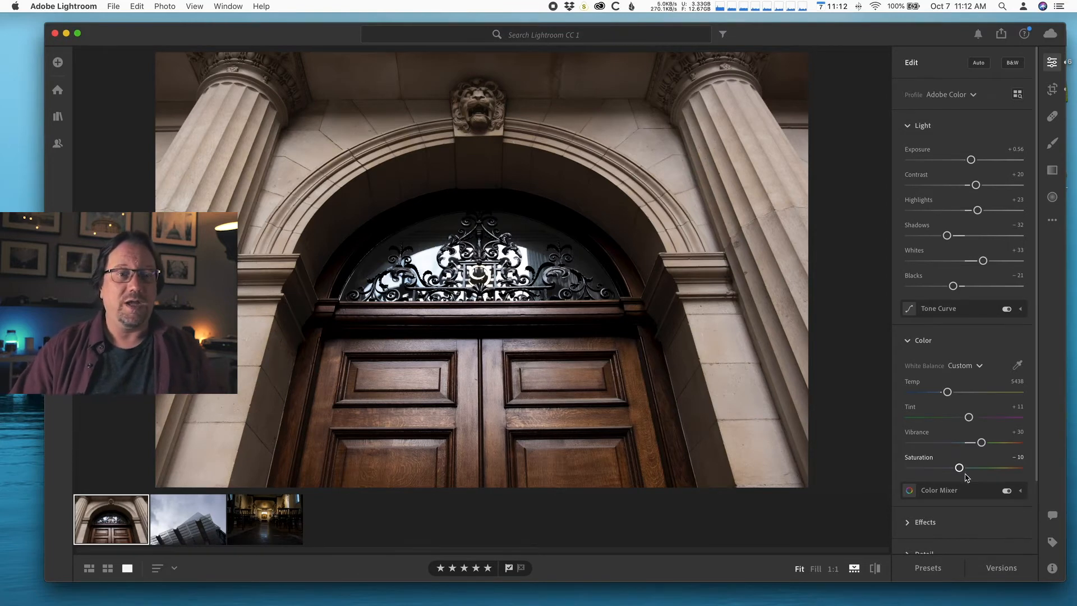
Expand the Effects settings, compare the doorway photo's Texture at +100 and -100, and set it to +40
{"action": "scroll", "coordinate": [1006, 480], "scroll_direction": "down", "scroll_amount": 3}
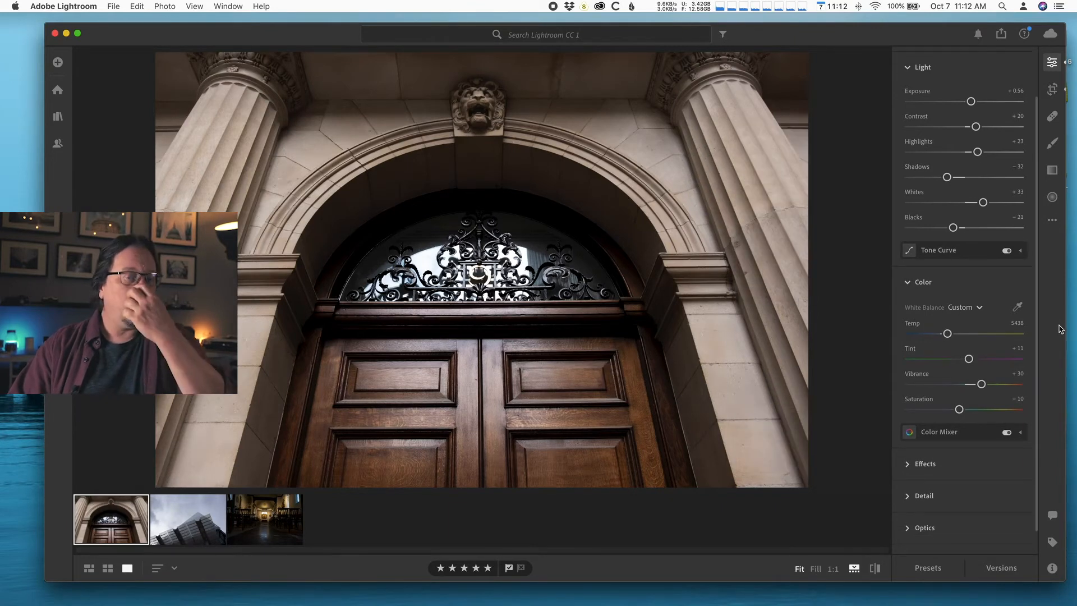
{"action": "left_click", "coordinate": [907, 465]}
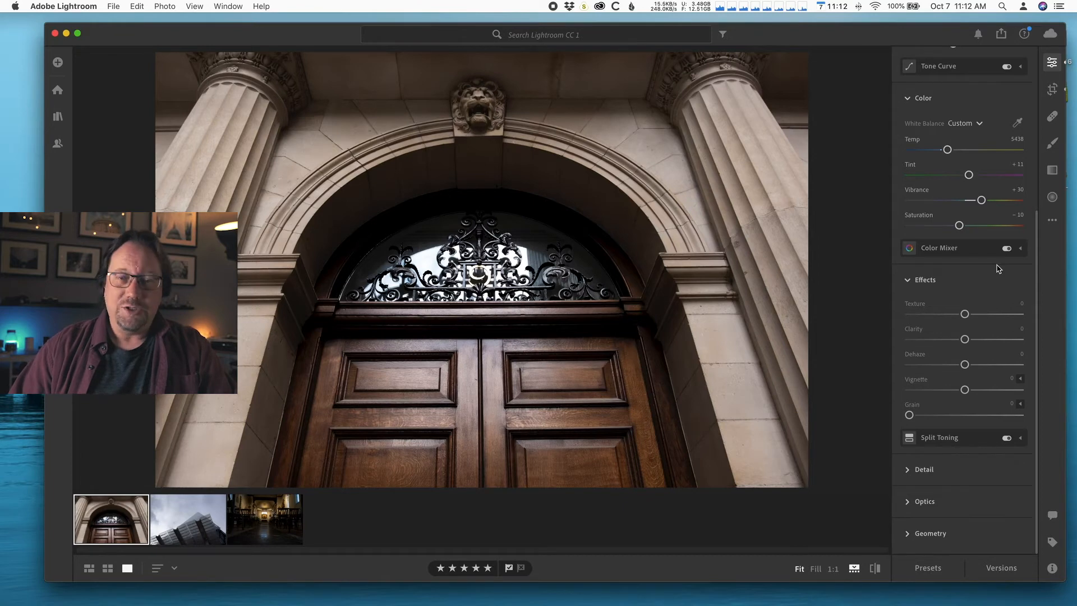
{"action": "left_click_drag", "start_coordinate": [964, 317], "coordinate": [992, 319]}
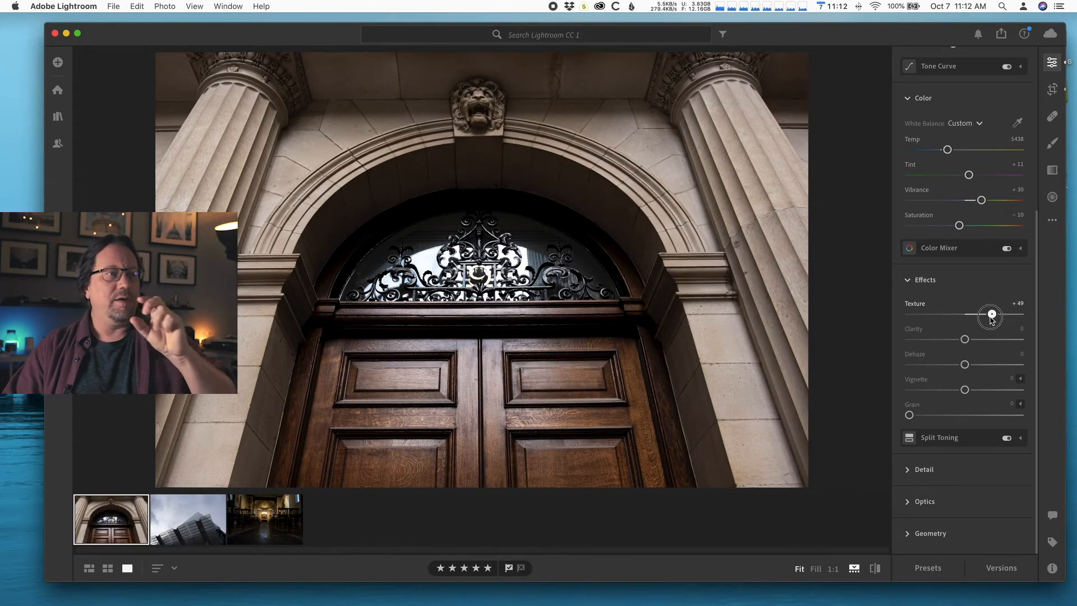
{"action": "left_click_drag", "start_coordinate": [992, 317], "coordinate": [1010, 318]}
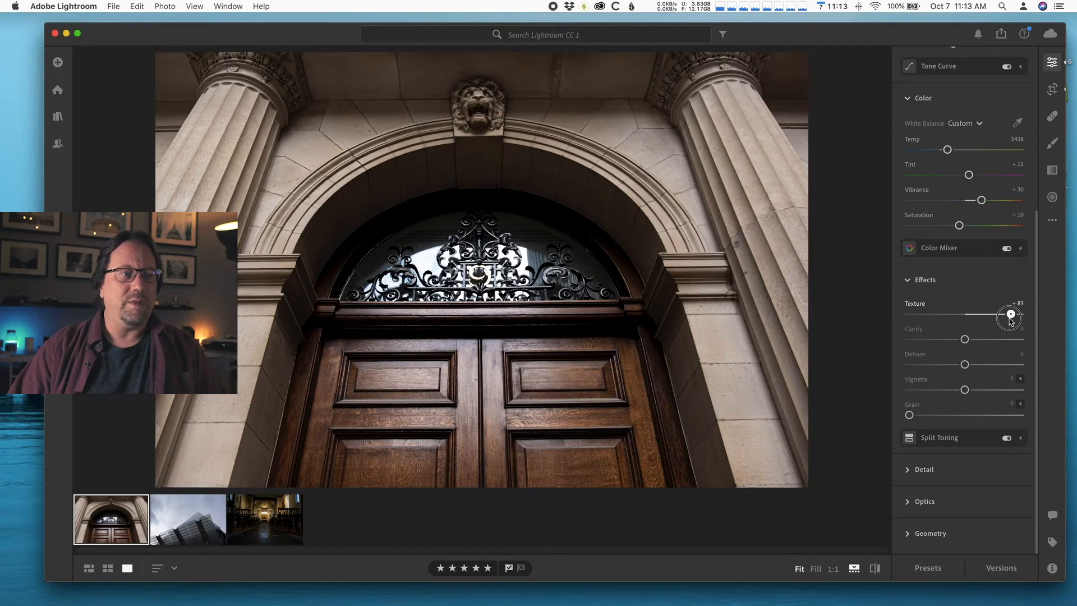
{"action": "mouse_move", "coordinate": [1011, 319]}
{"action": "left_mouse_down"}
{"action": "mouse_move", "coordinate": [991, 318]}
{"action": "mouse_move", "coordinate": [1030, 321]}
{"action": "left_mouse_up"}
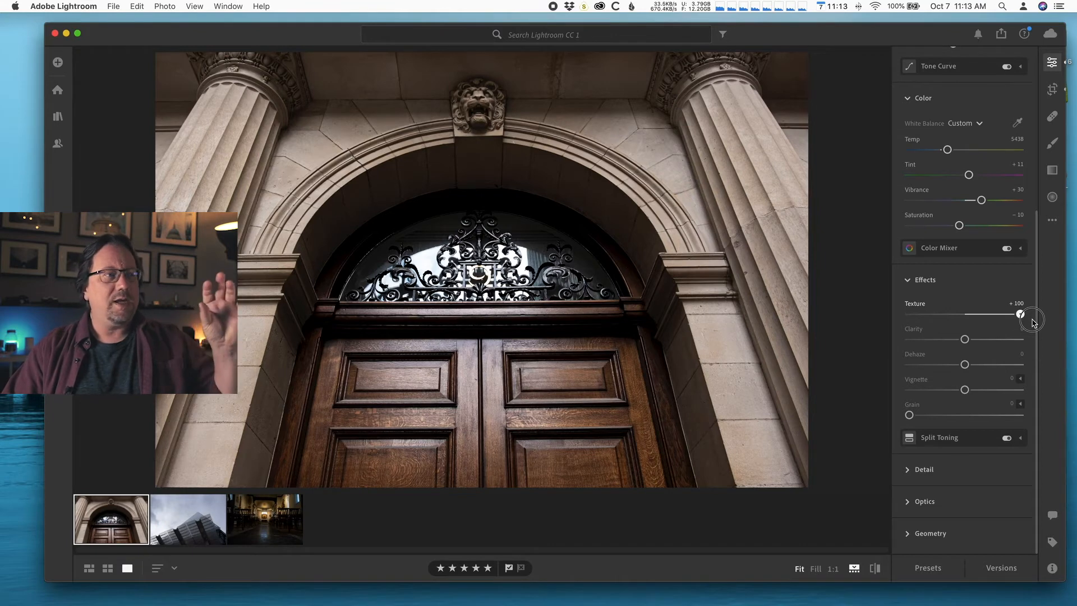
{"action": "left_click_drag", "start_coordinate": [1020, 315], "coordinate": [850, 323]}
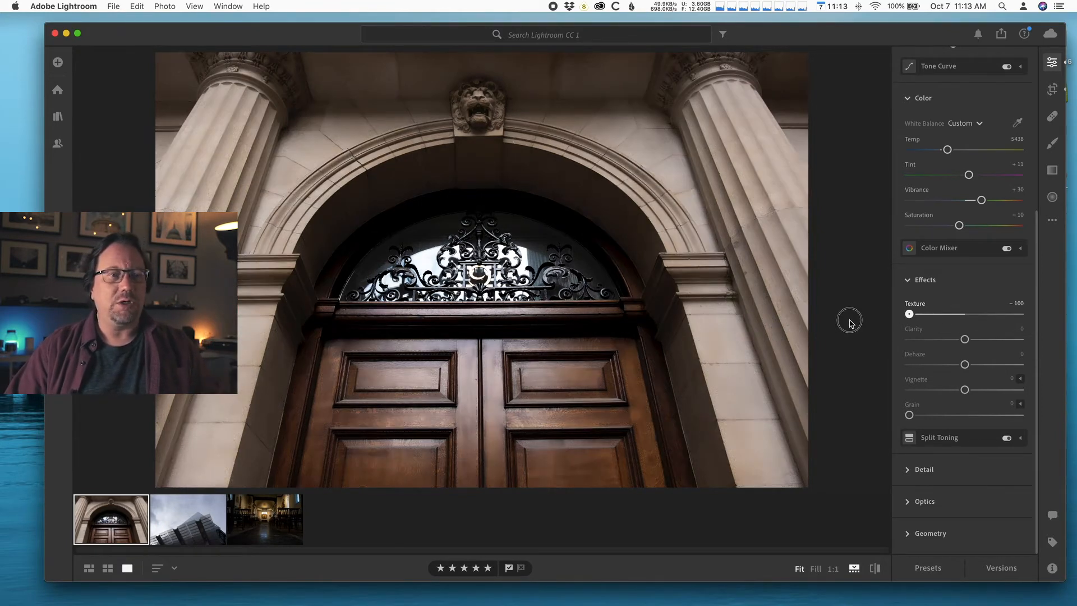
{"action": "left_click_drag", "start_coordinate": [909, 314], "coordinate": [978, 327]}
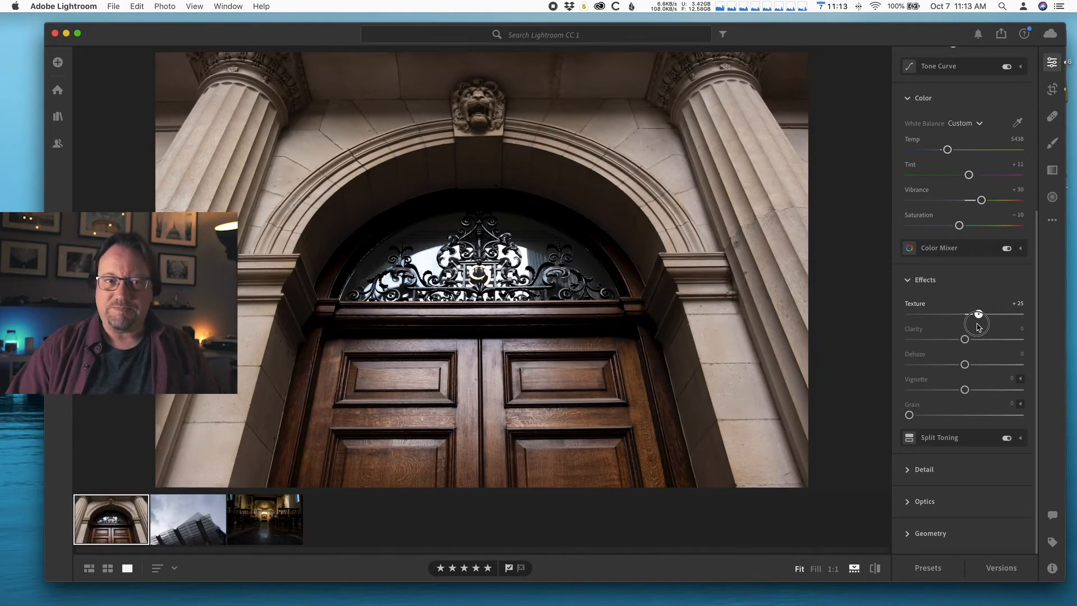
{"action": "left_click_drag", "start_coordinate": [978, 327], "coordinate": [985, 328]}
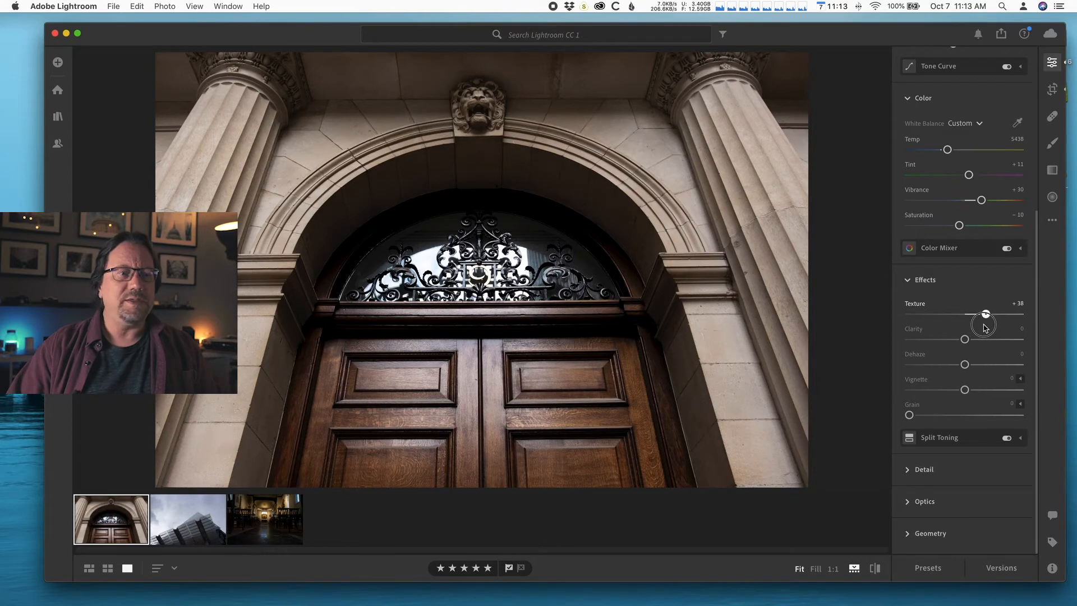
{"action": "left_click_drag", "start_coordinate": [985, 328], "coordinate": [987, 329]}
{"action": "right_click", "coordinate": [985, 326]}
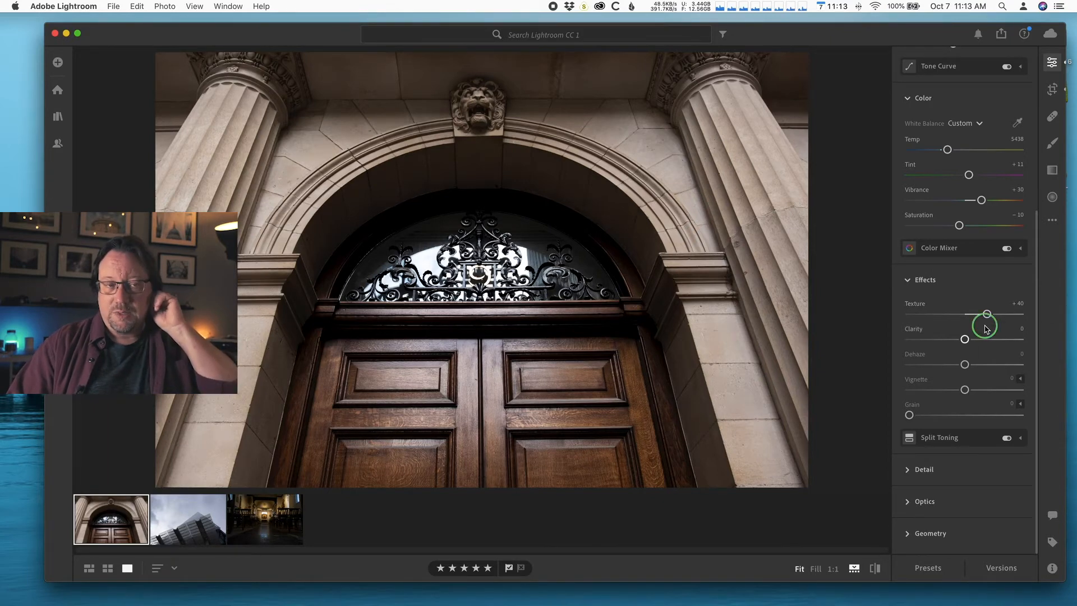
{"action": "left_click", "coordinate": [1063, 272]}
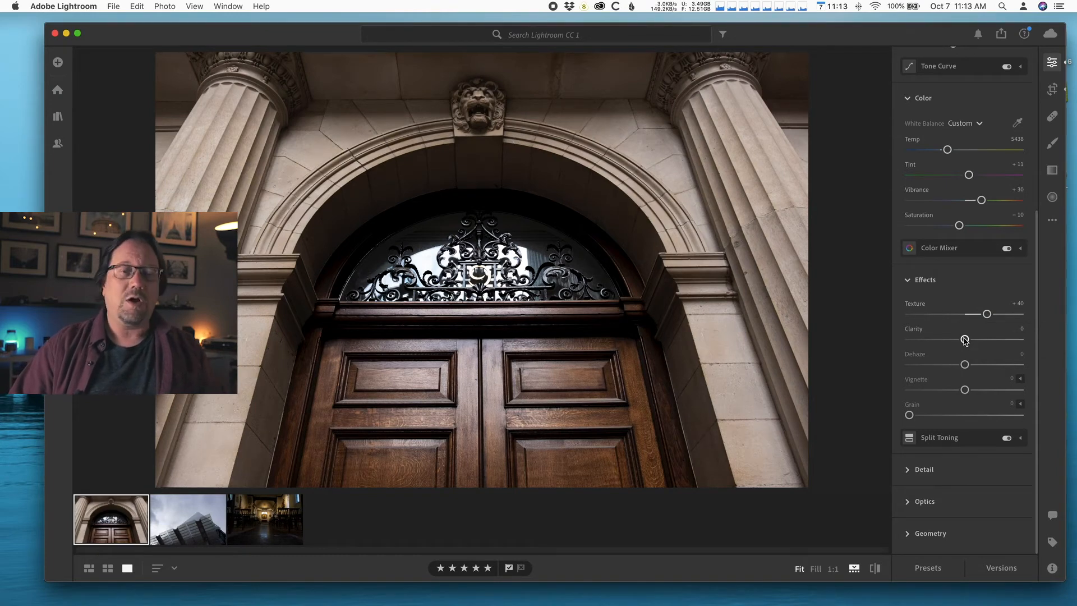
Preview the doorway photo's Clarity at +100 and set it to +19
{"action": "left_click", "coordinate": [964, 340]}
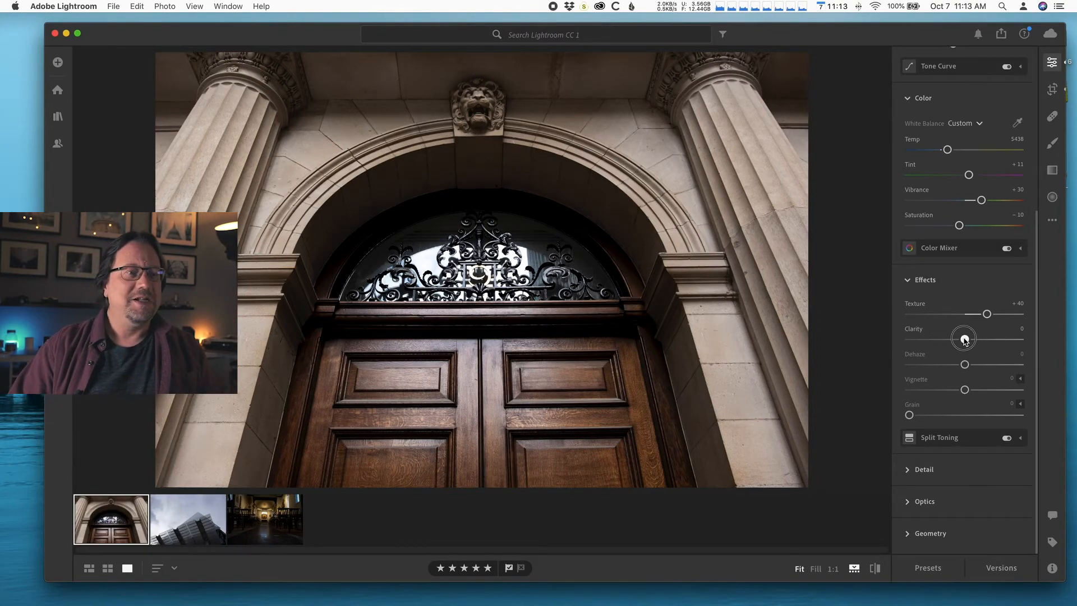
{"action": "left_click_drag", "start_coordinate": [964, 340], "coordinate": [1021, 339]}
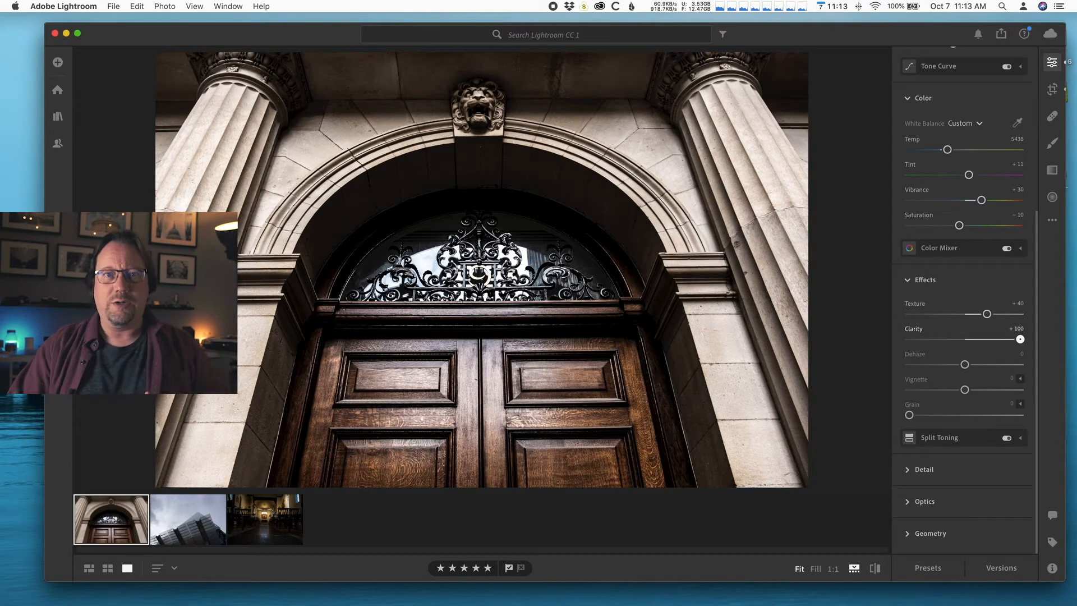
{"action": "left_click_drag", "start_coordinate": [1021, 339], "coordinate": [973, 359]}
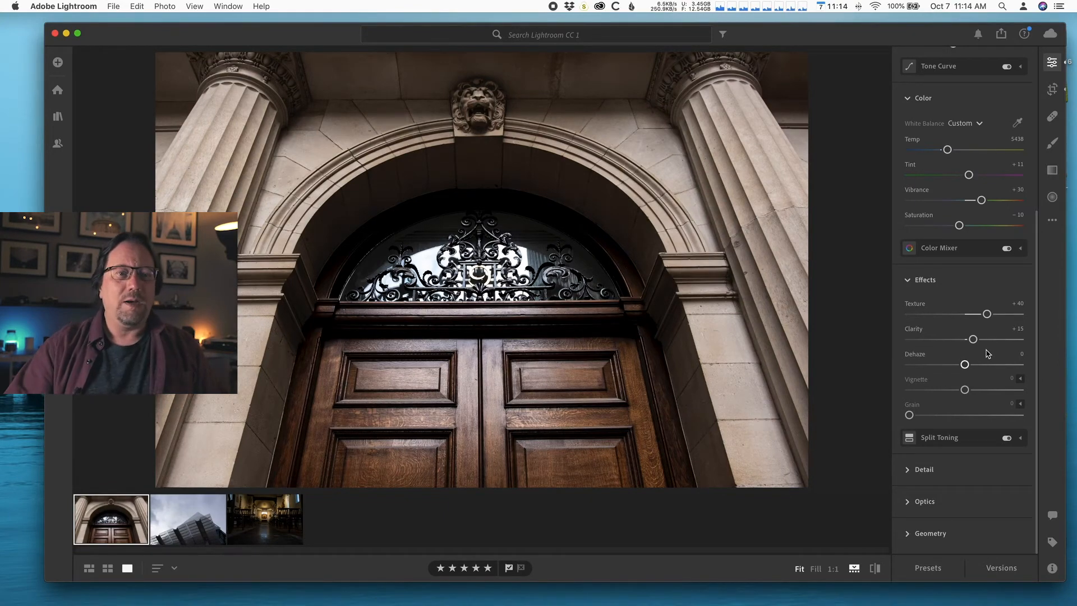
{"action": "left_click_drag", "start_coordinate": [973, 340], "coordinate": [1021, 339]}
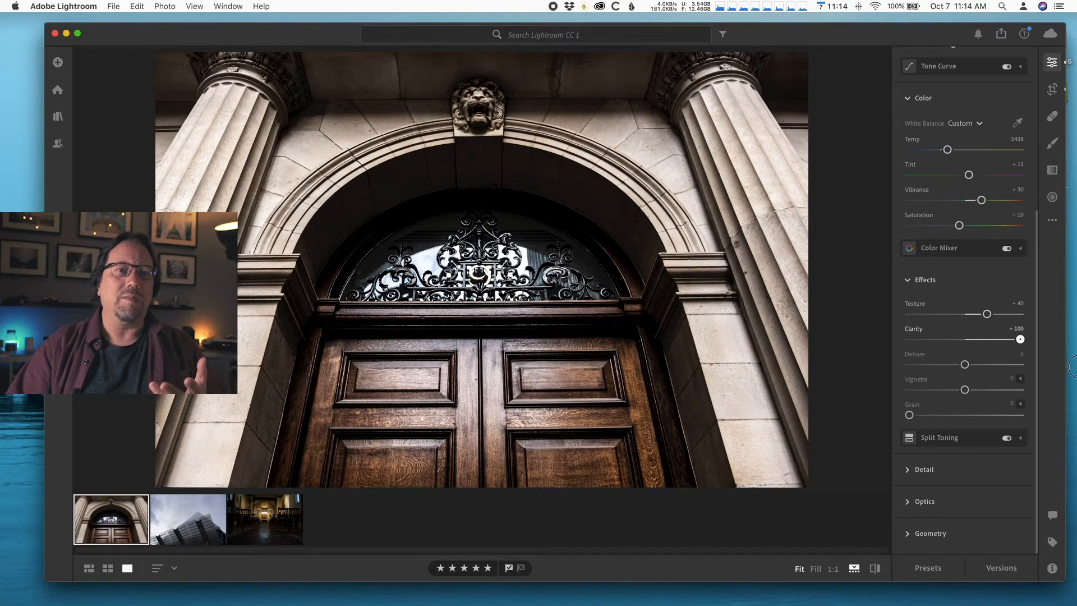
{"action": "left_click_drag", "start_coordinate": [1019, 340], "coordinate": [976, 340]}
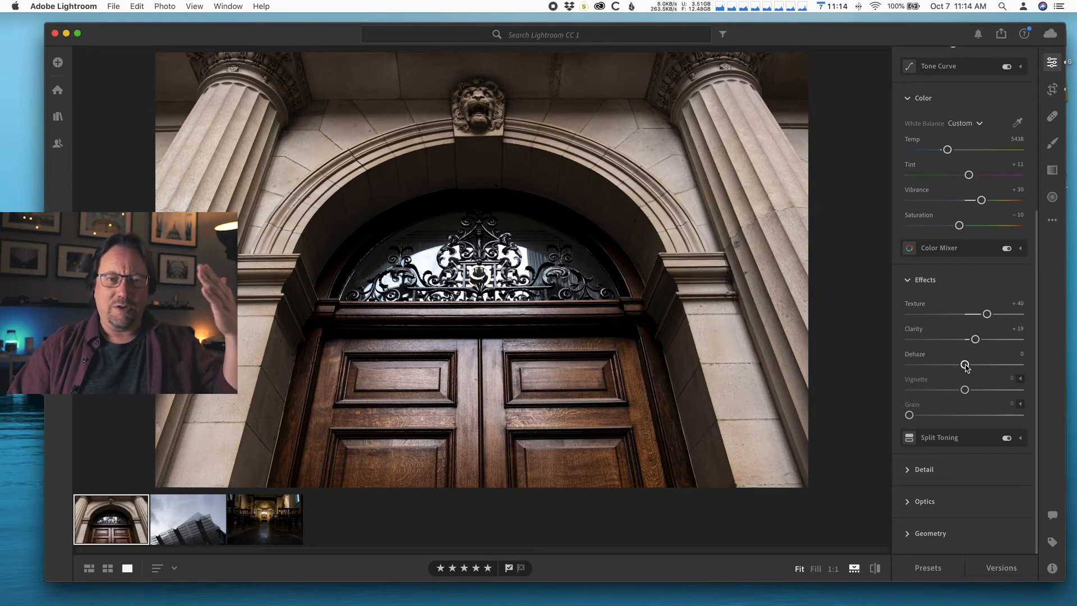
Compare the doorway photo's Dehaze at +100 and -100, and set it to +7
{"action": "left_click_drag", "start_coordinate": [965, 366], "coordinate": [1036, 375]}
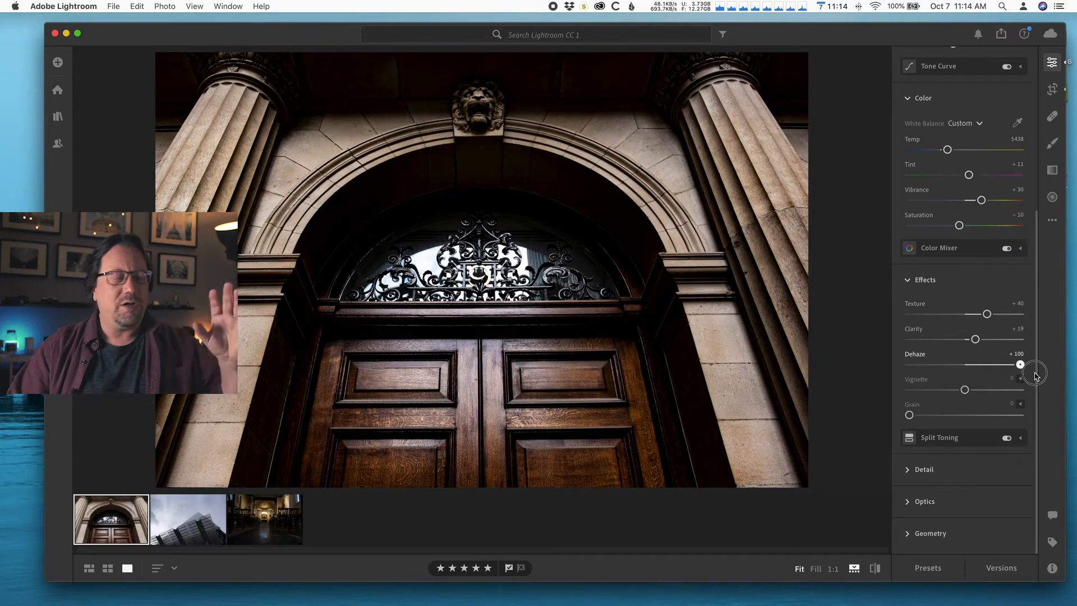
{"action": "left_click_drag", "start_coordinate": [1020, 364], "coordinate": [794, 368]}
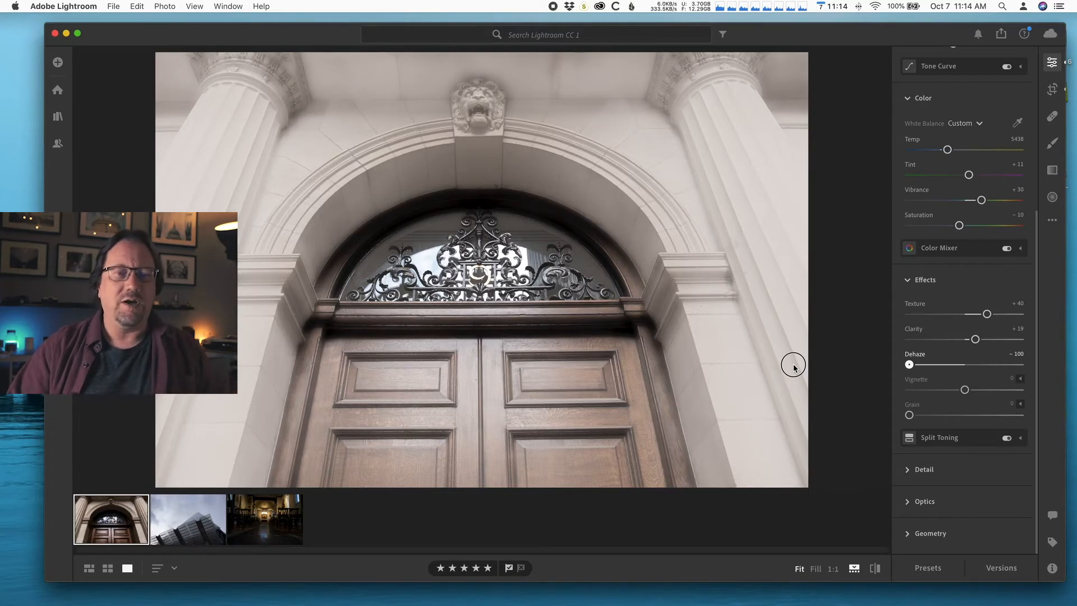
{"action": "left_click_drag", "start_coordinate": [794, 369], "coordinate": [970, 370]}
Brighten the doorway photo by setting Exposure to +0.80
{"action": "mouse_move", "coordinate": [913, 304]}
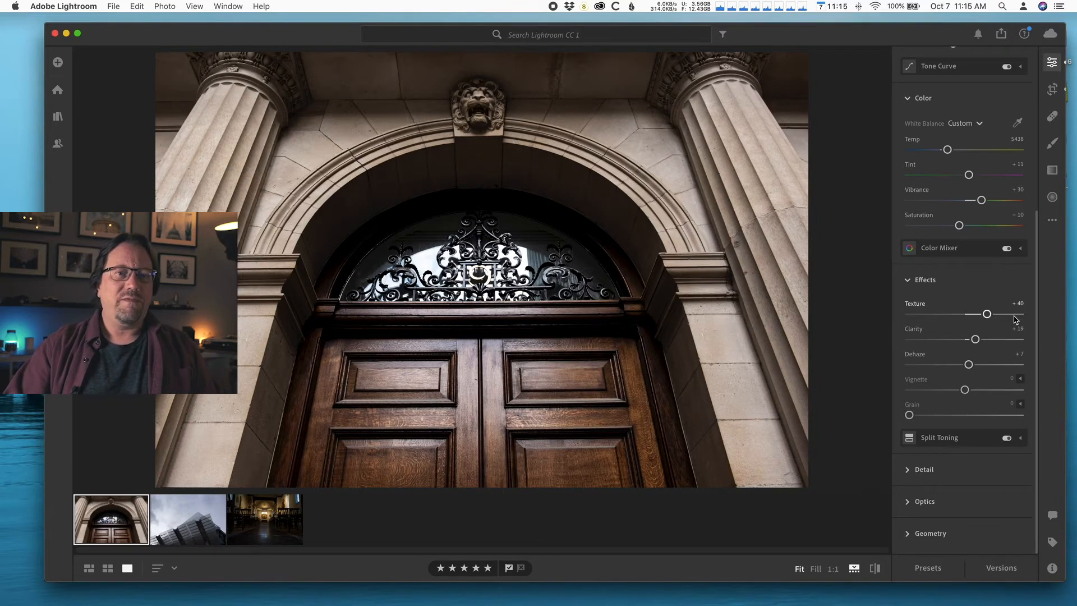
{"action": "scroll", "coordinate": [1016, 319], "scroll_direction": "up", "scroll_amount": 5}
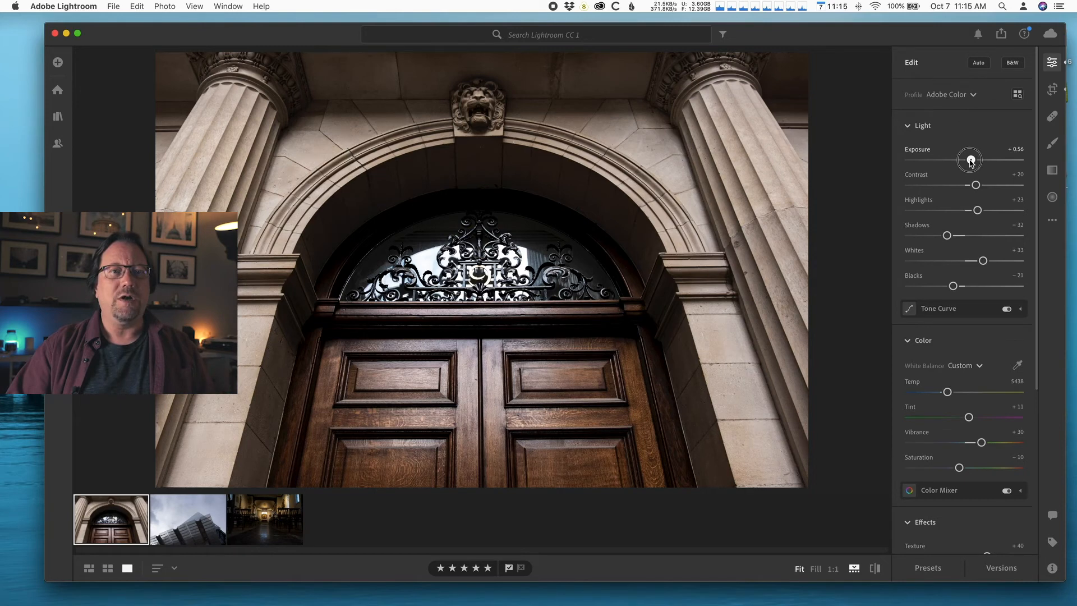
{"action": "left_click_drag", "start_coordinate": [971, 162], "coordinate": [972, 160]}
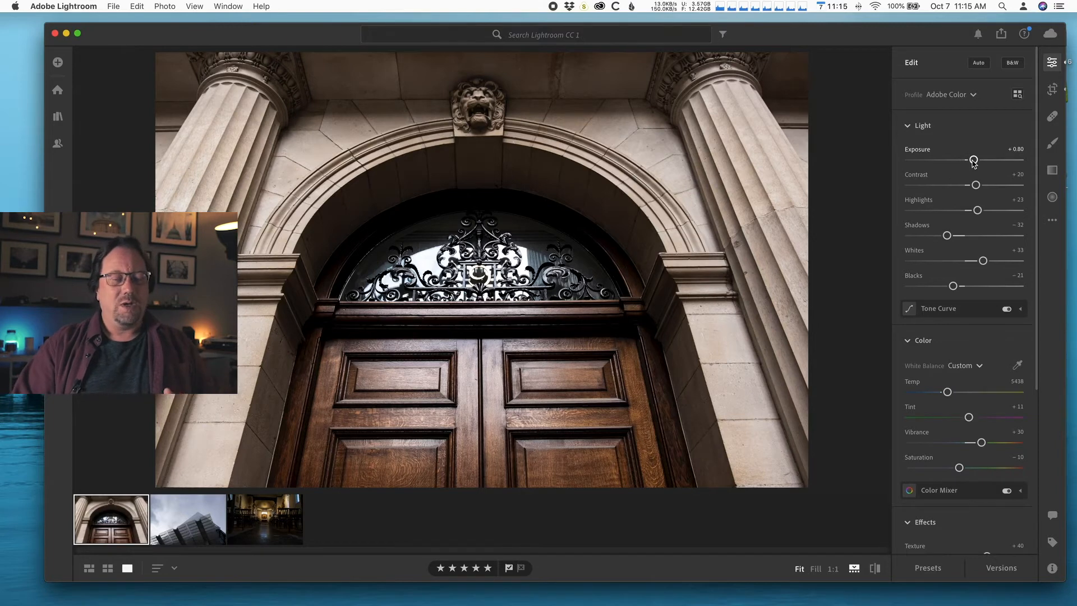
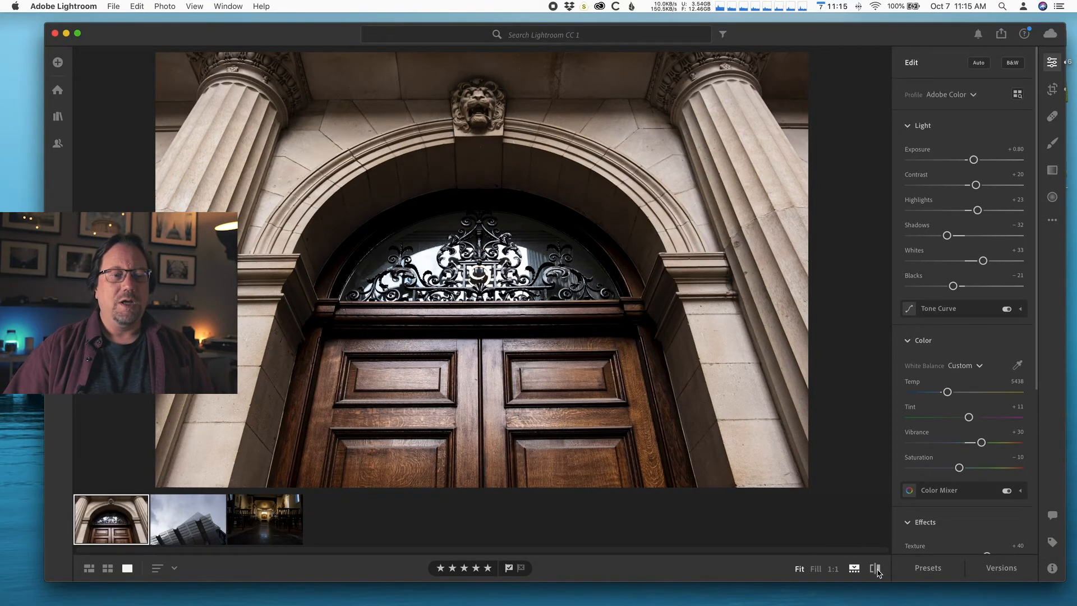
View the doorway photo at Fill and 1:1 zoom, and return it to Fit with the filmstrip hidden
{"action": "left_click", "coordinate": [816, 570]}
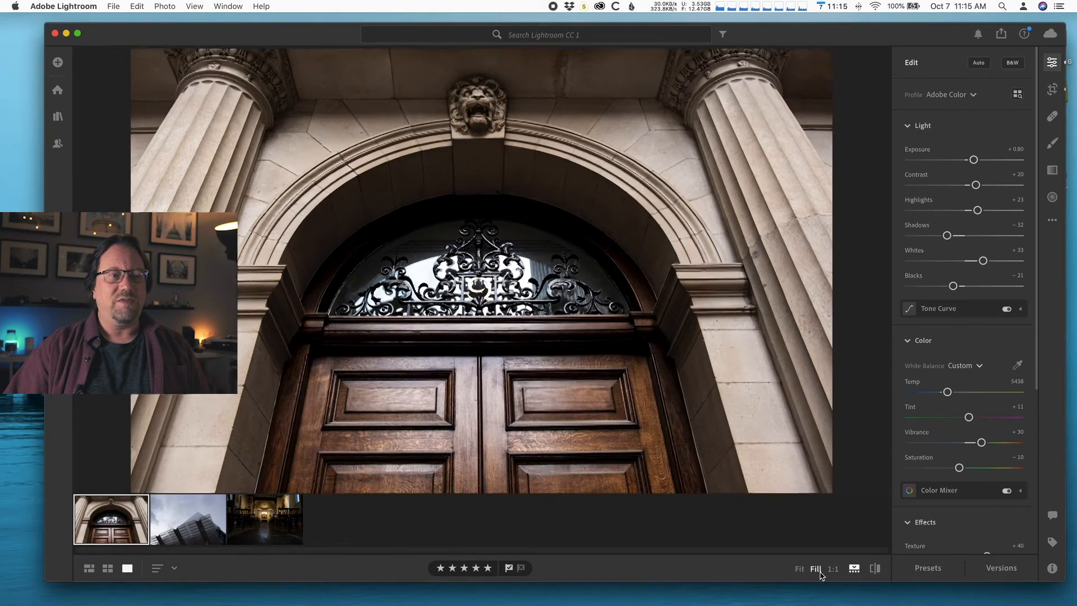
{"action": "left_click", "coordinate": [833, 570]}
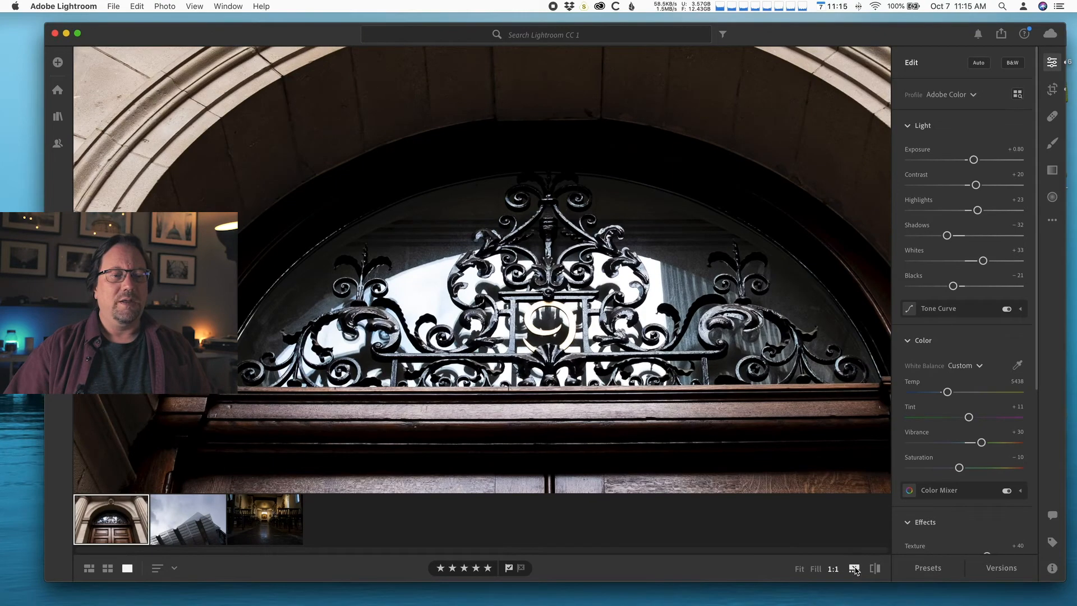
{"action": "left_click", "coordinate": [854, 569]}
{"action": "left_click", "coordinate": [854, 569]}
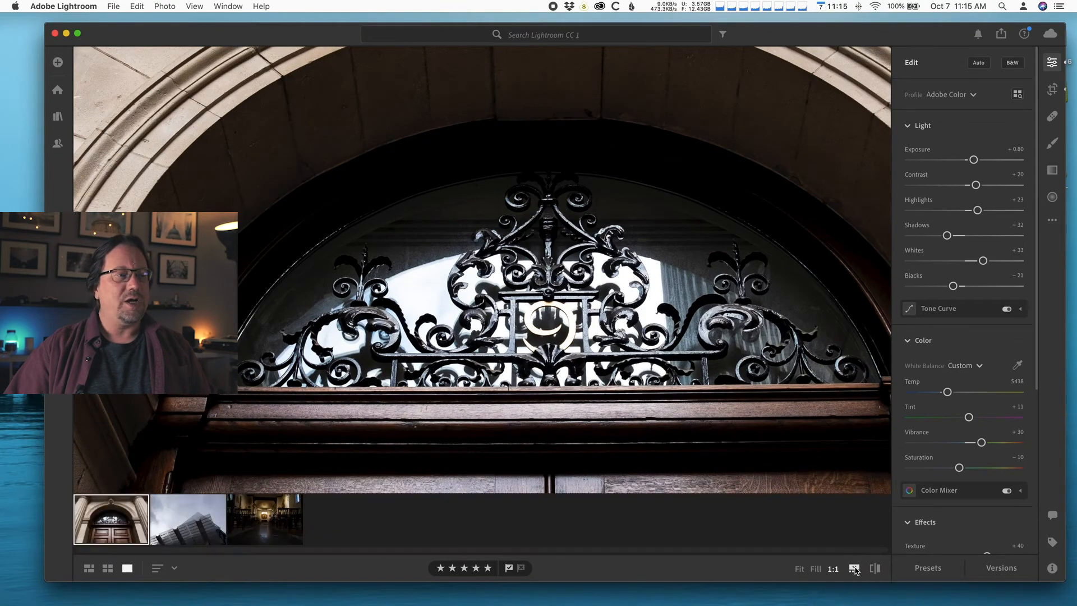
{"action": "left_click", "coordinate": [854, 569]}
{"action": "left_click", "coordinate": [854, 569]}
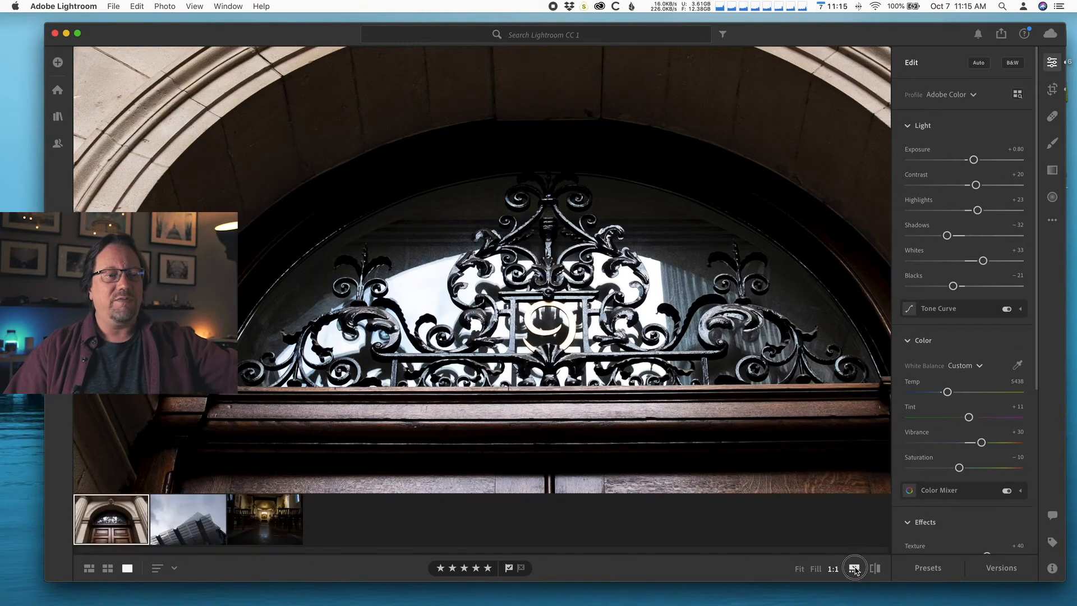
{"action": "left_click", "coordinate": [855, 569]}
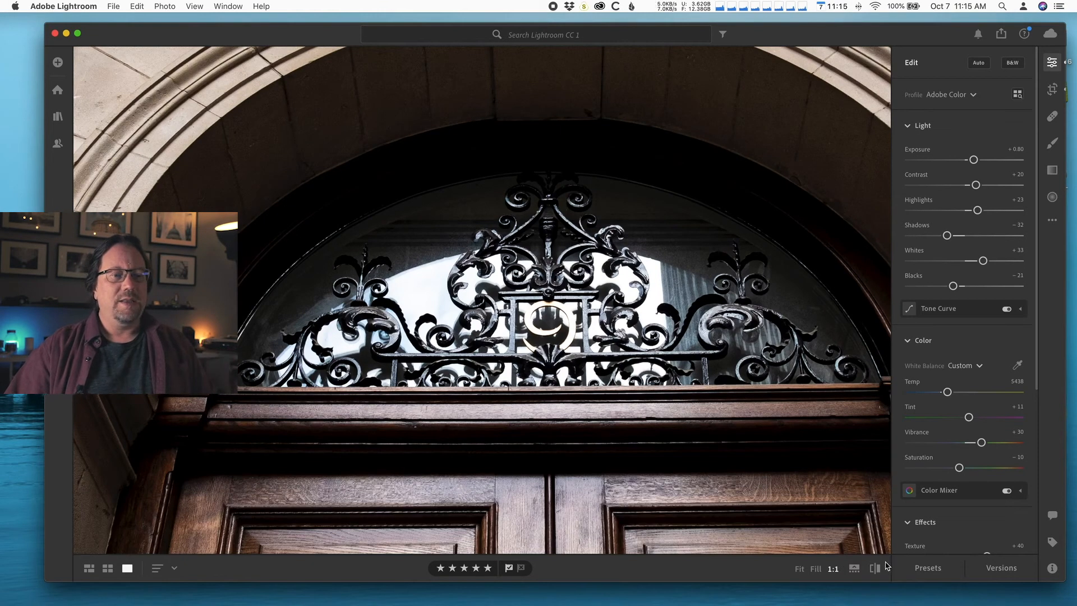
{"action": "left_click", "coordinate": [801, 568]}
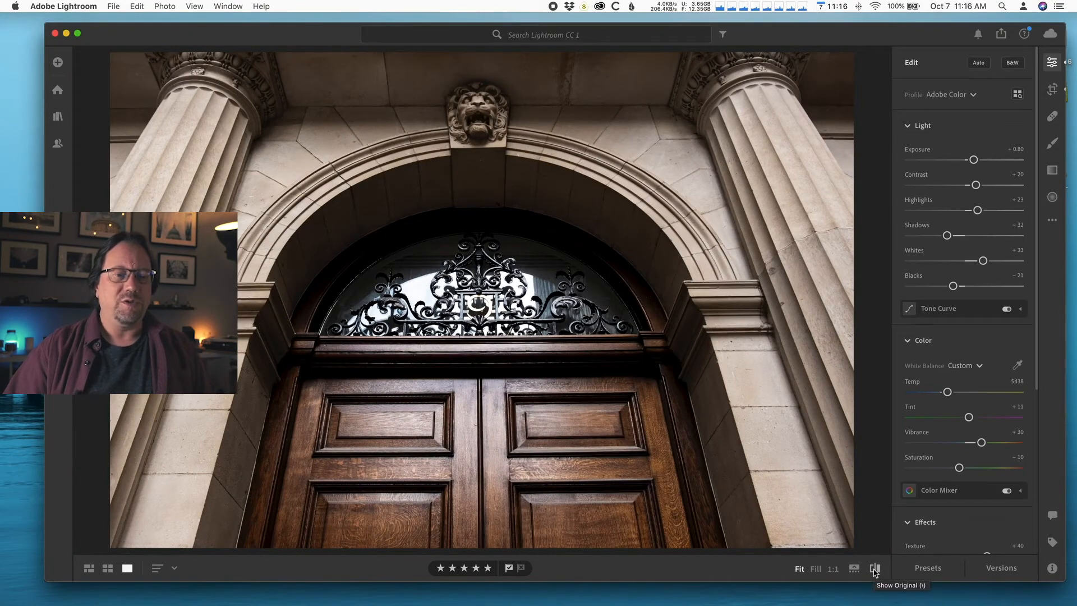
Compare the doorway photo's original, unedited version with the edited one, dismissing the Show Original tip
{"action": "left_click", "coordinate": [875, 569]}
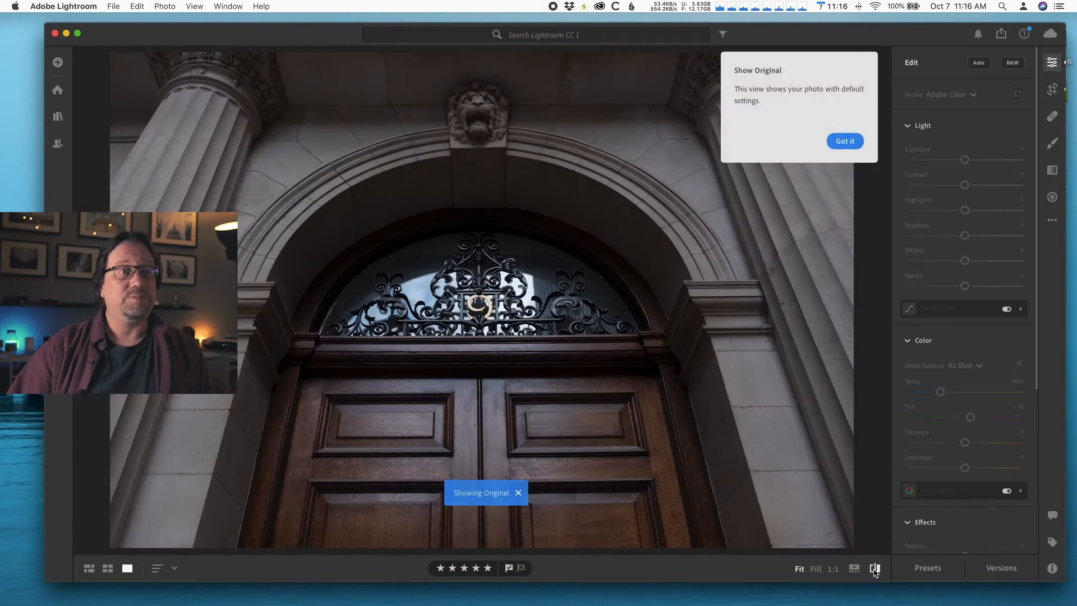
{"action": "left_click", "coordinate": [845, 141]}
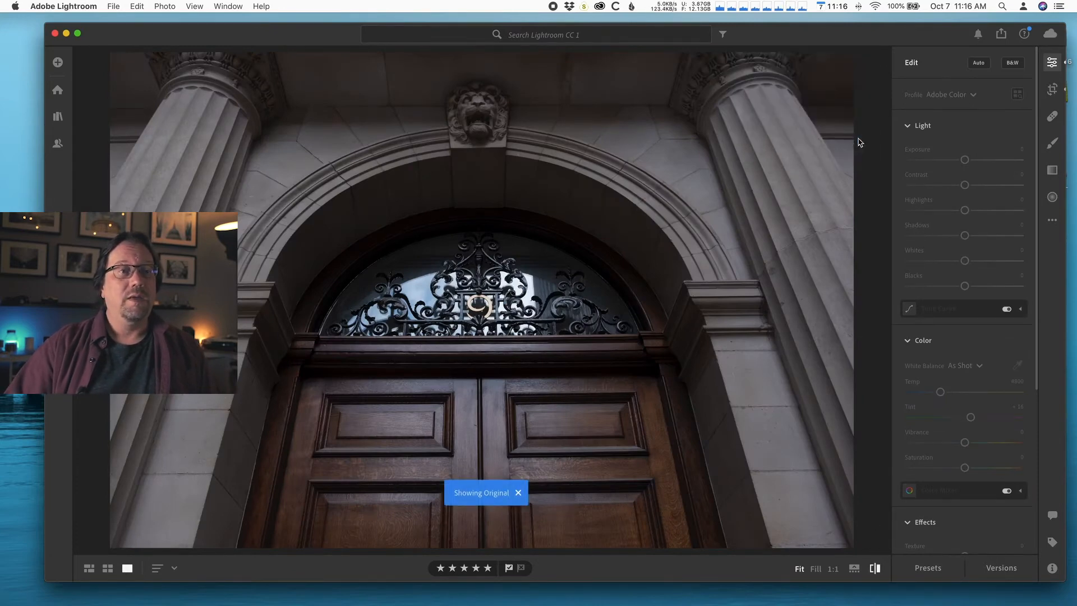
{"action": "left_click", "coordinate": [875, 568]}
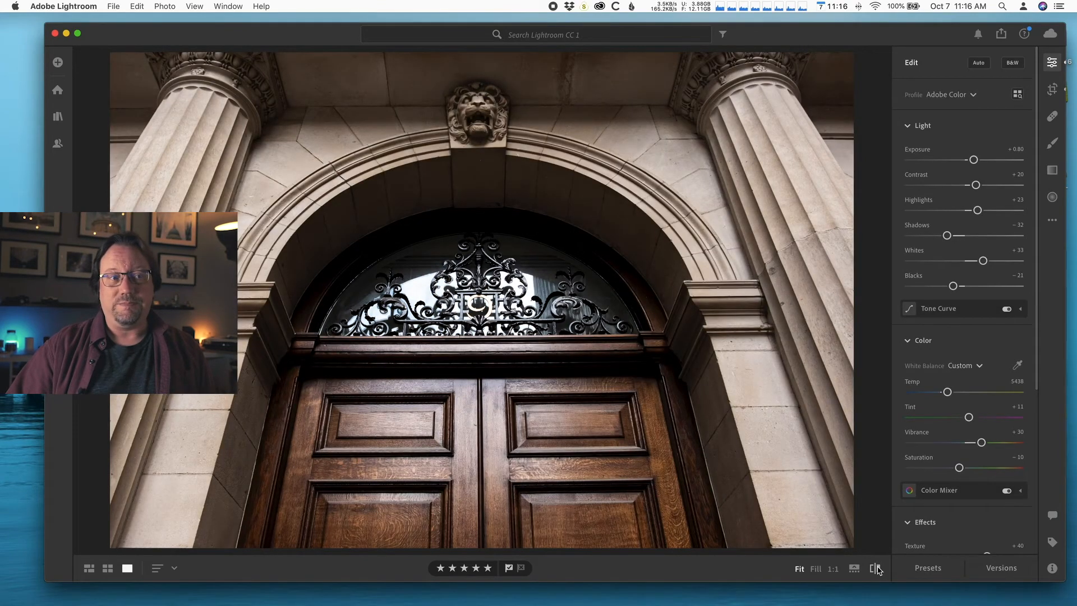
Compare the doorway photo with its unedited original once more, and bring back the filmstrip
{"action": "left_click", "coordinate": [875, 568]}
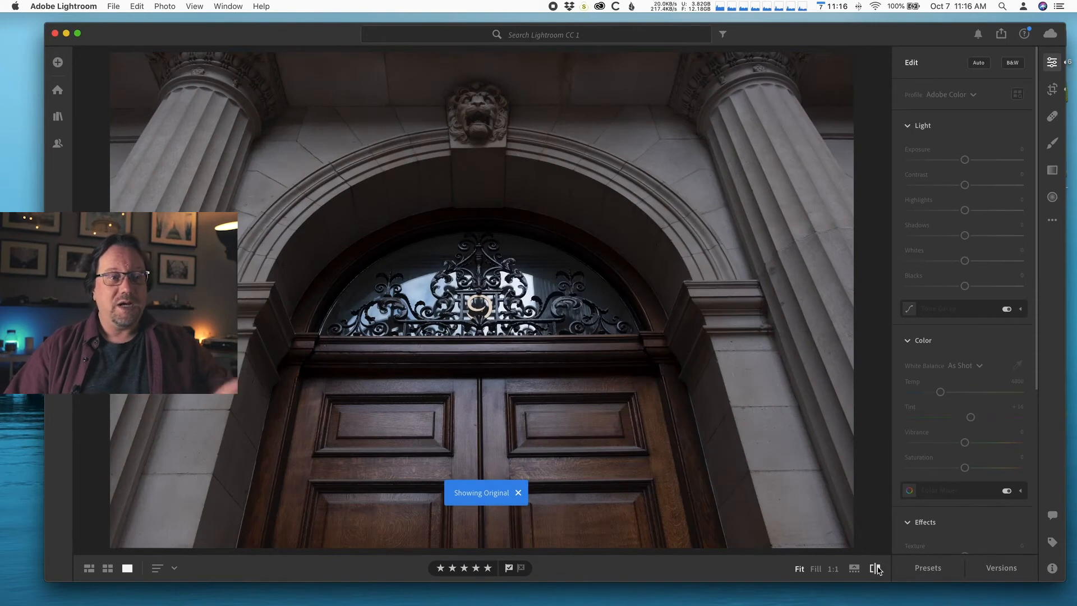
{"action": "left_click", "coordinate": [877, 567]}
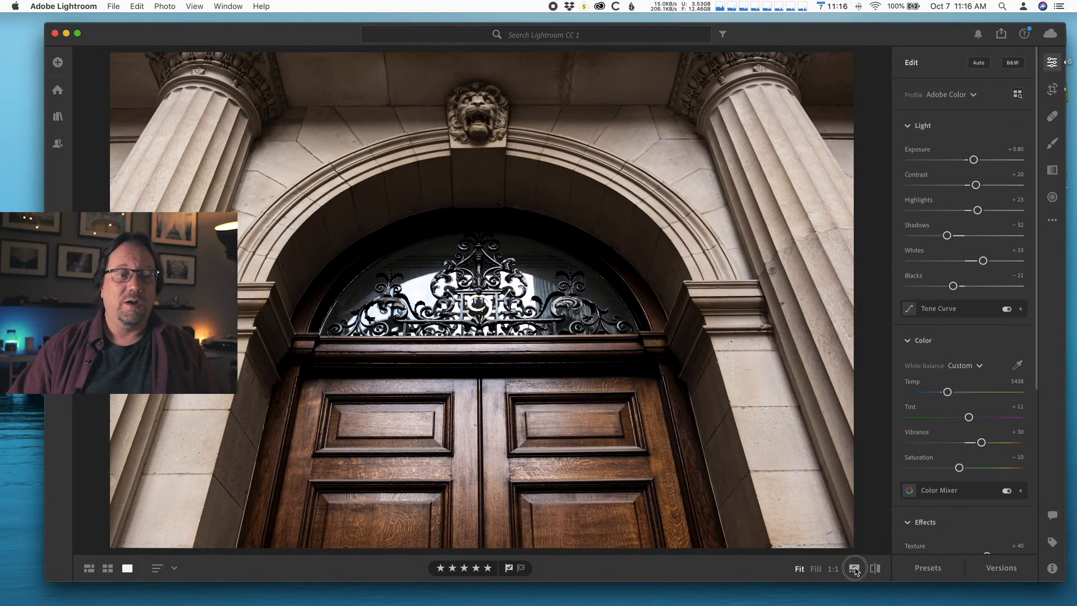
{"action": "left_click", "coordinate": [855, 569]}
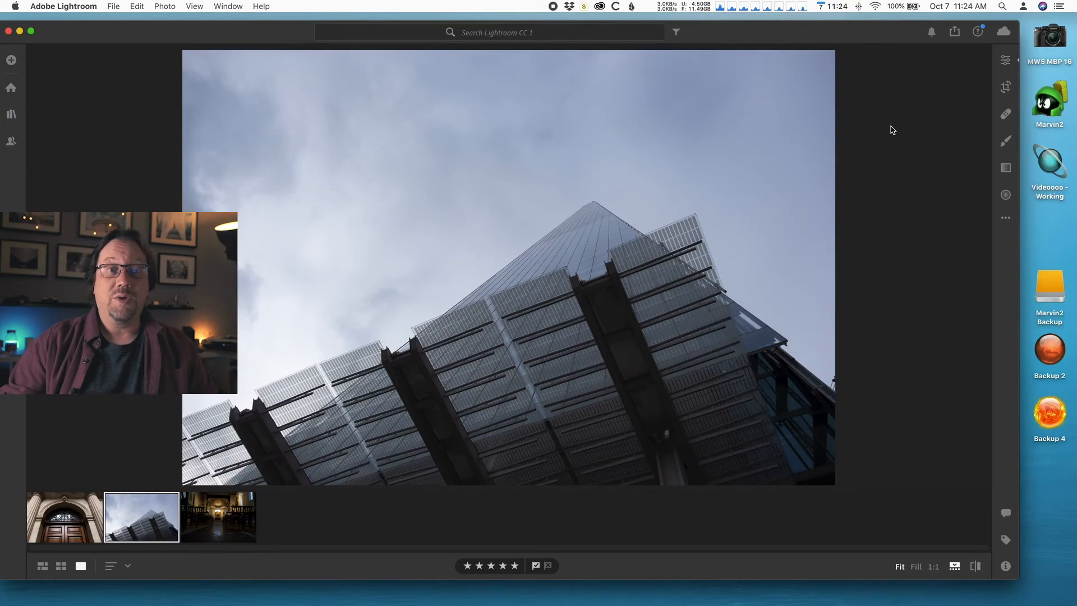
Crop the skyscraper photo slightly tighter from its upper-right corner at the Original aspect ratio, and return to the Edit controls
{"action": "left_click", "coordinate": [1006, 60]}
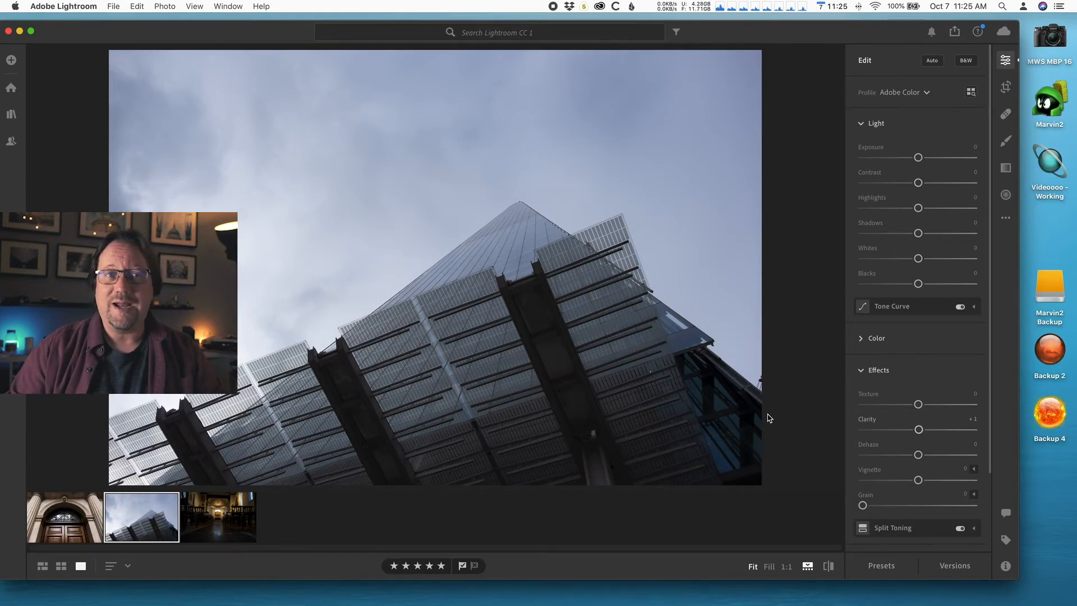
{"action": "left_click", "coordinate": [1004, 89]}
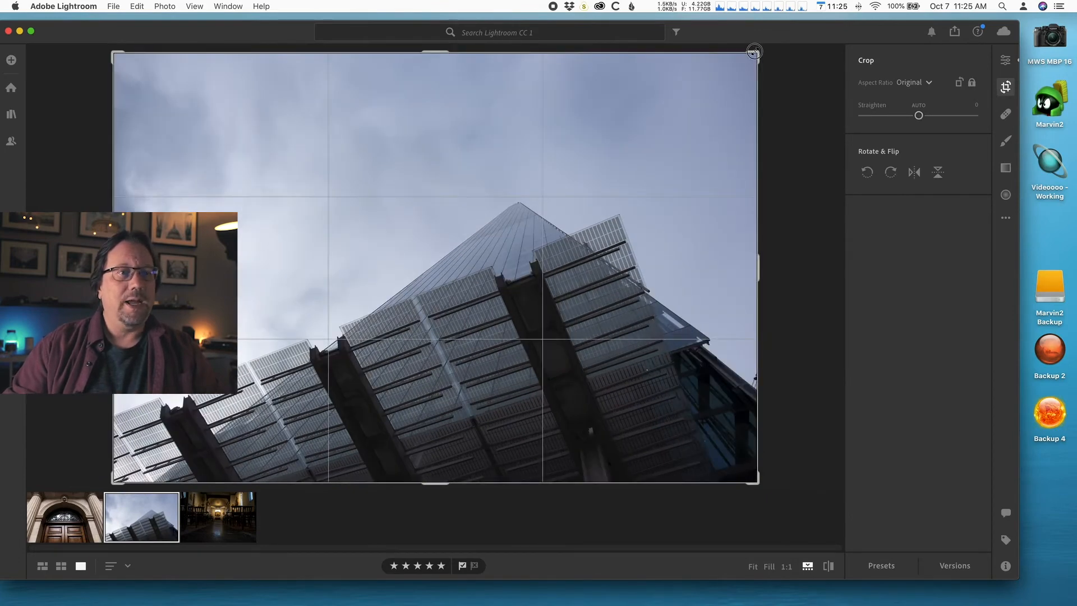
{"action": "left_click_drag", "start_coordinate": [754, 51], "coordinate": [747, 51]}
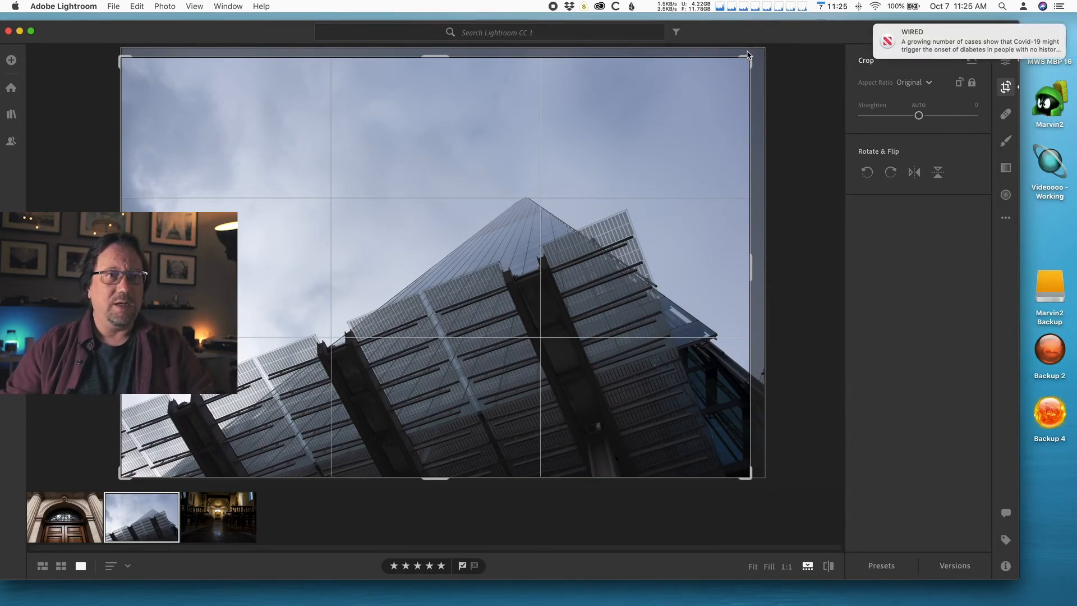
{"action": "key", "text": "Return"}
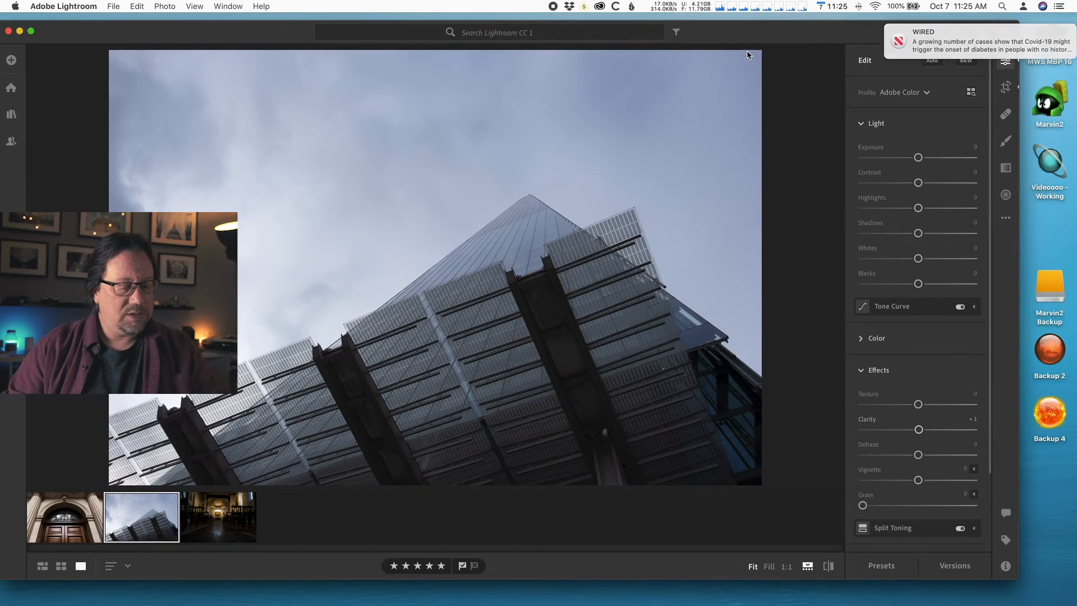
{"action": "key", "text": "c"}
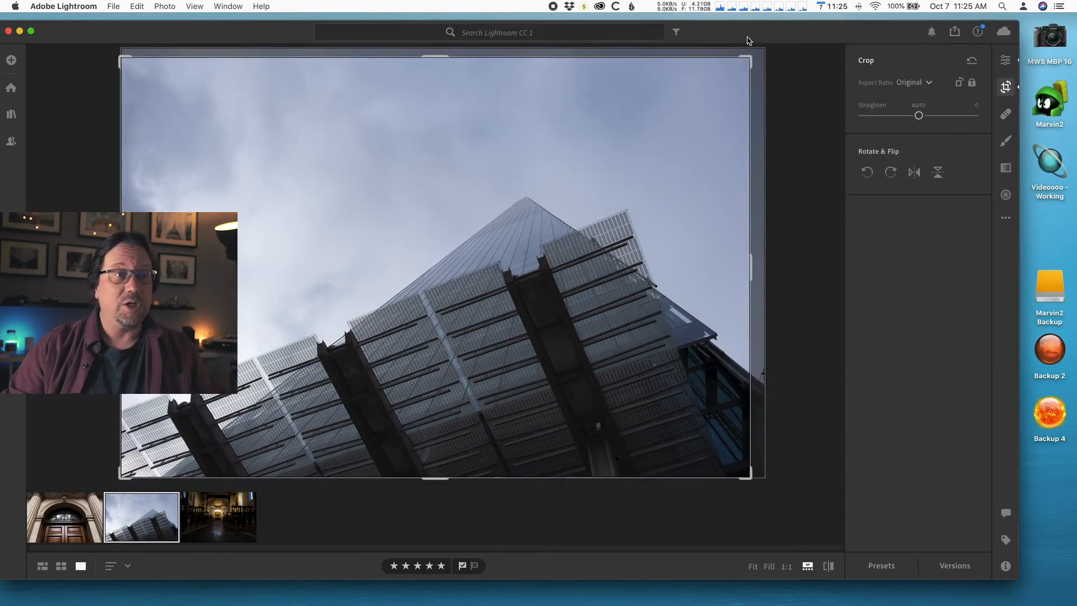
{"action": "key", "text": "e"}
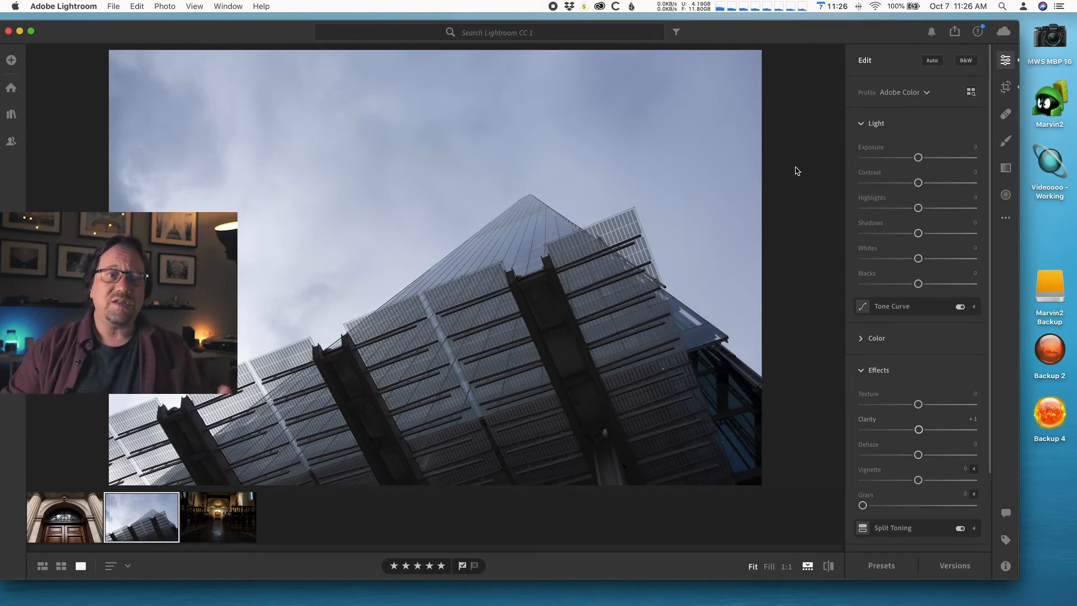
Try a cooler white balance on the skyscraper photo with Temp at 3574 and Tint at -5
{"action": "left_click", "coordinate": [855, 338]}
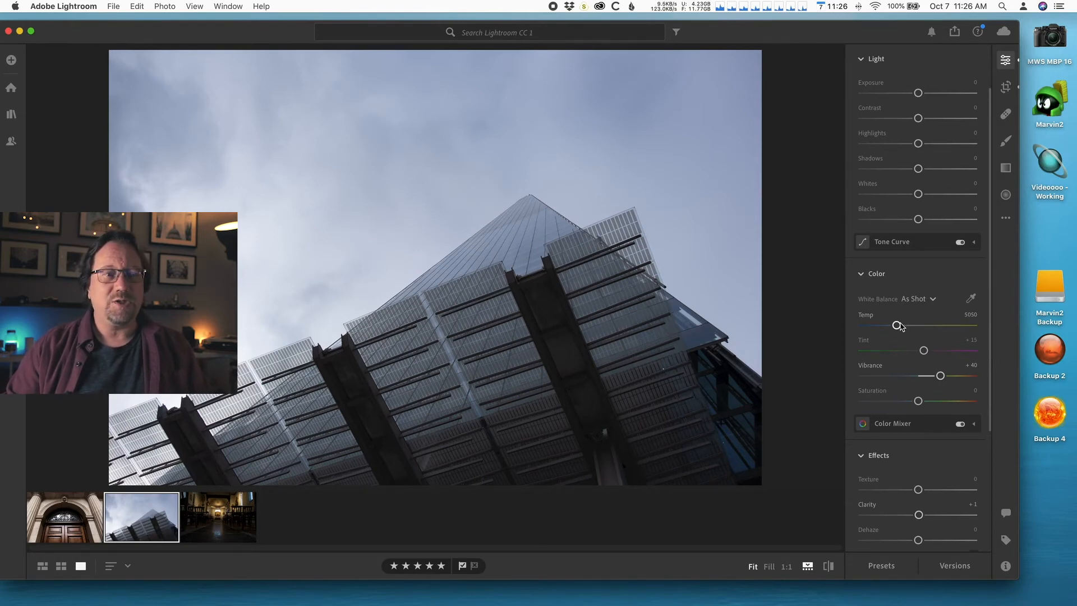
{"action": "mouse_move", "coordinate": [898, 325]}
{"action": "left_mouse_down"}
{"action": "mouse_move", "coordinate": [1074, 348]}
{"action": "mouse_move", "coordinate": [904, 336]}
{"action": "mouse_move", "coordinate": [1005, 341]}
{"action": "mouse_move", "coordinate": [892, 324]}
{"action": "mouse_move", "coordinate": [1005, 341]}
{"action": "mouse_move", "coordinate": [883, 335]}
{"action": "left_mouse_up"}
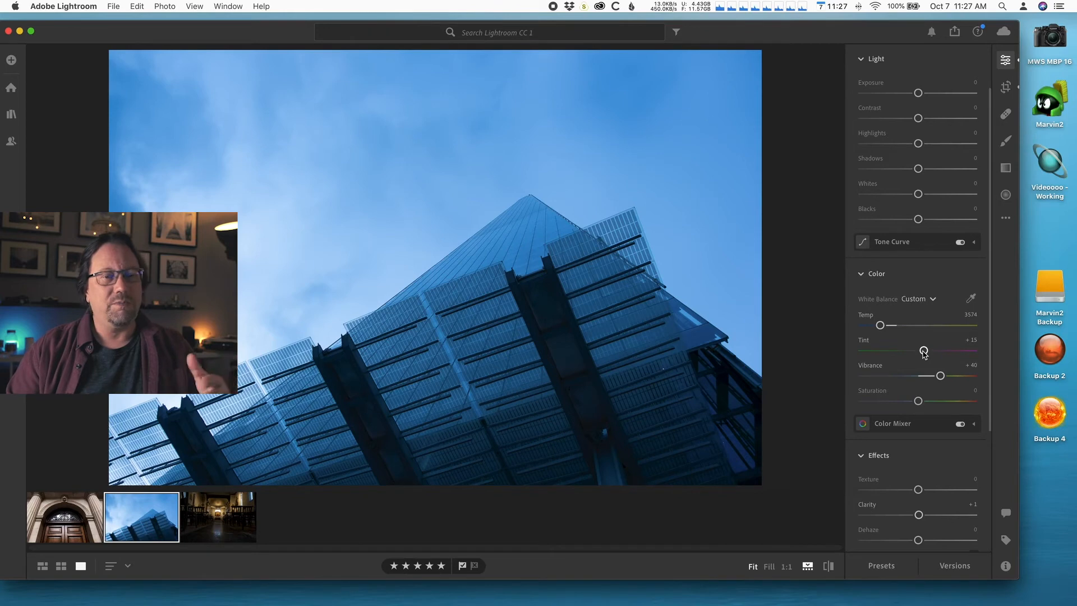
{"action": "left_click_drag", "start_coordinate": [924, 351], "coordinate": [917, 352]}
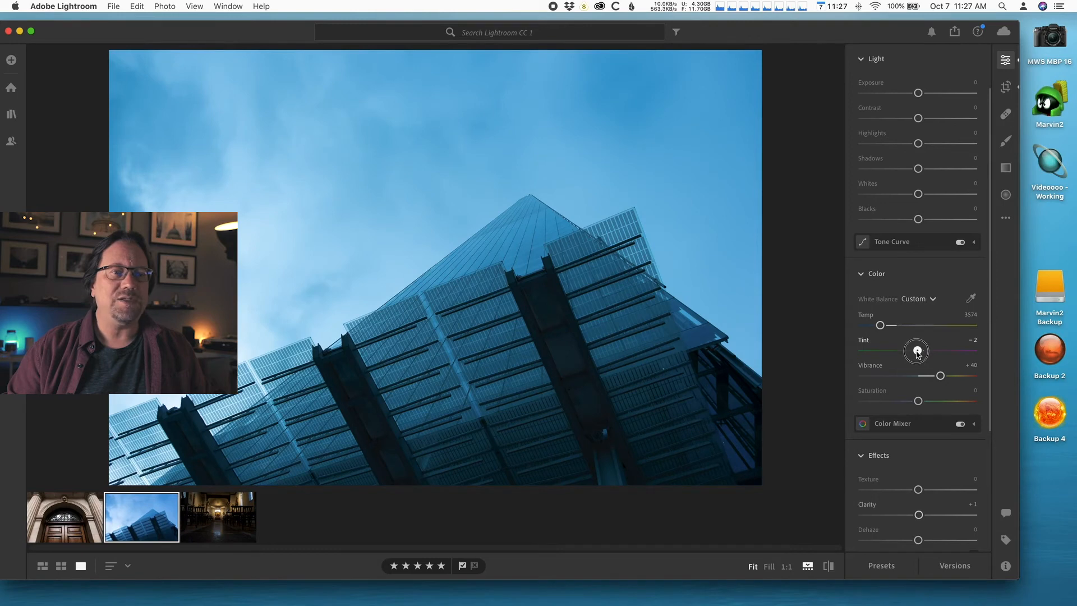
{"action": "left_click_drag", "start_coordinate": [918, 351], "coordinate": [916, 352]}
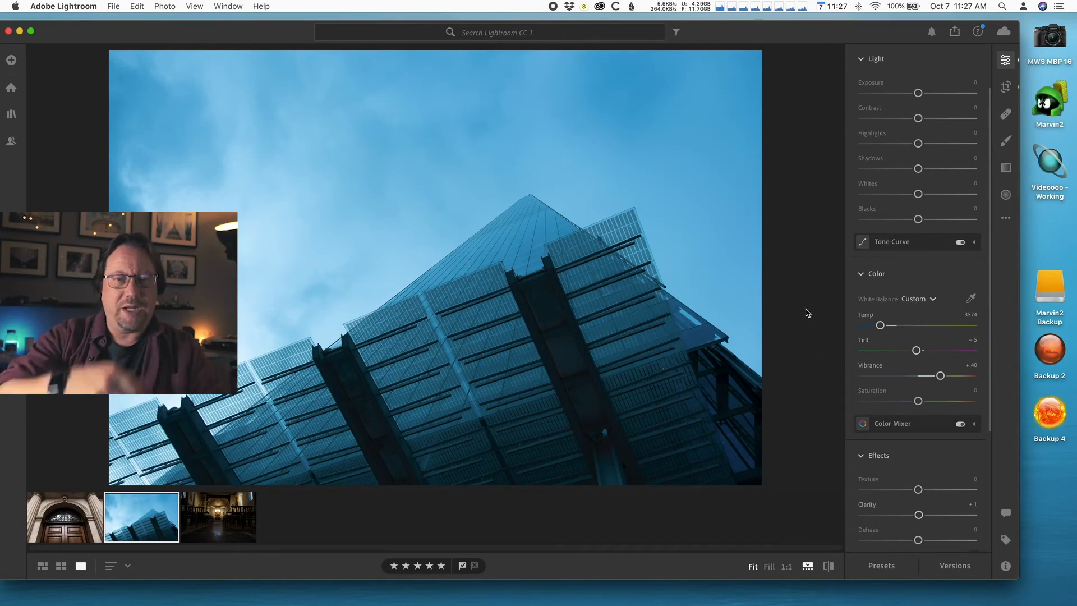
Undo the skyscraper photo's white balance and Vibrance changes
{"action": "key", "text": "super+z"}
{"action": "key", "text": "super+z"}
{"action": "key", "text": "super+z"}
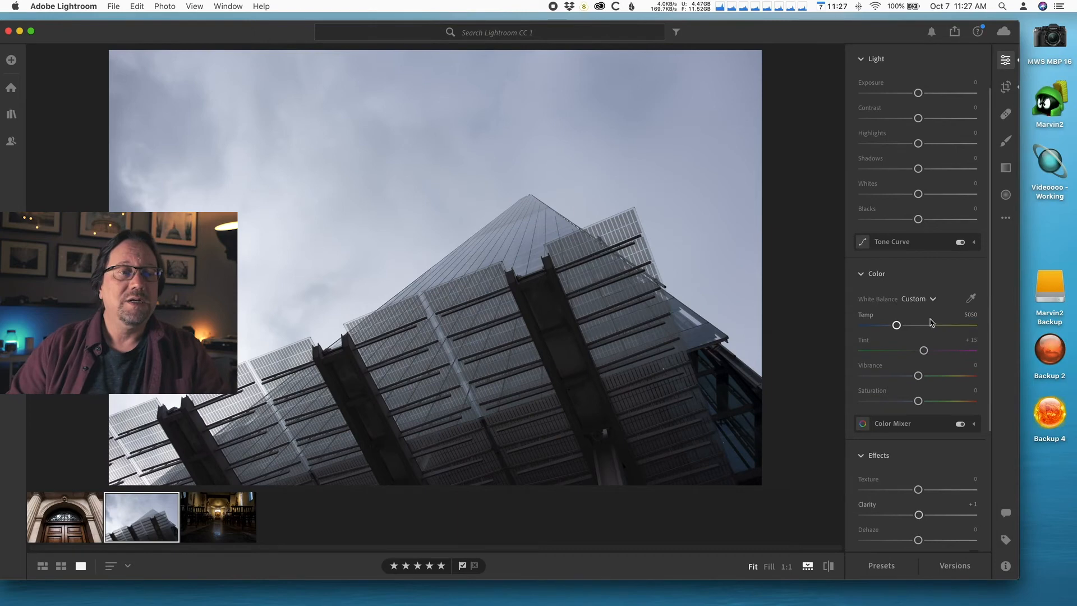
Set the skyscraper photo's Temp to 3563, Tint to -4 and Vibrance to +49
{"action": "left_click_drag", "start_coordinate": [896, 325], "coordinate": [880, 323]}
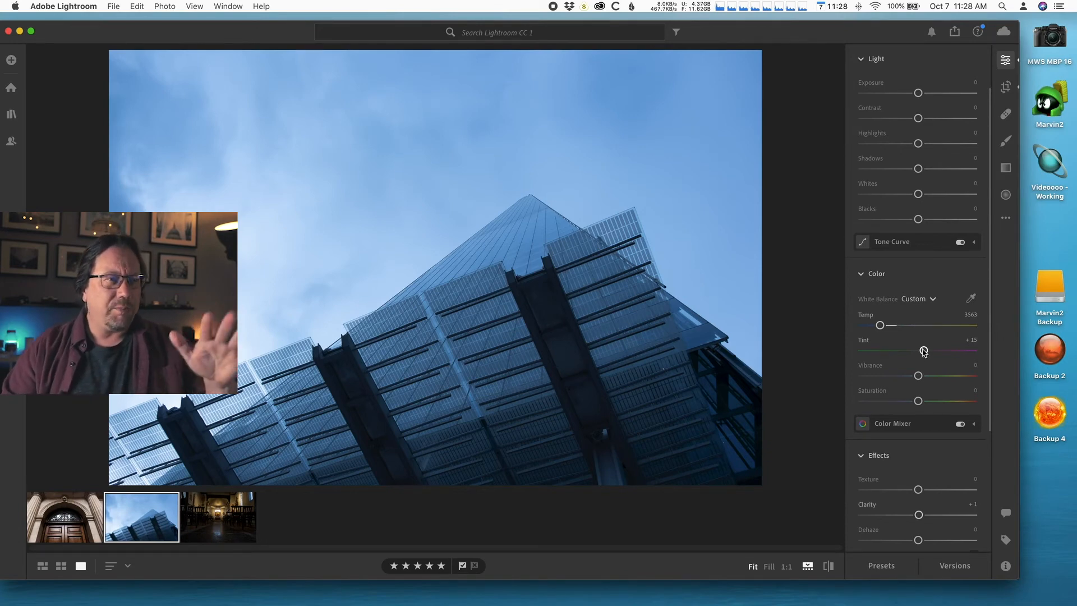
{"action": "left_click_drag", "start_coordinate": [924, 351], "coordinate": [917, 352]}
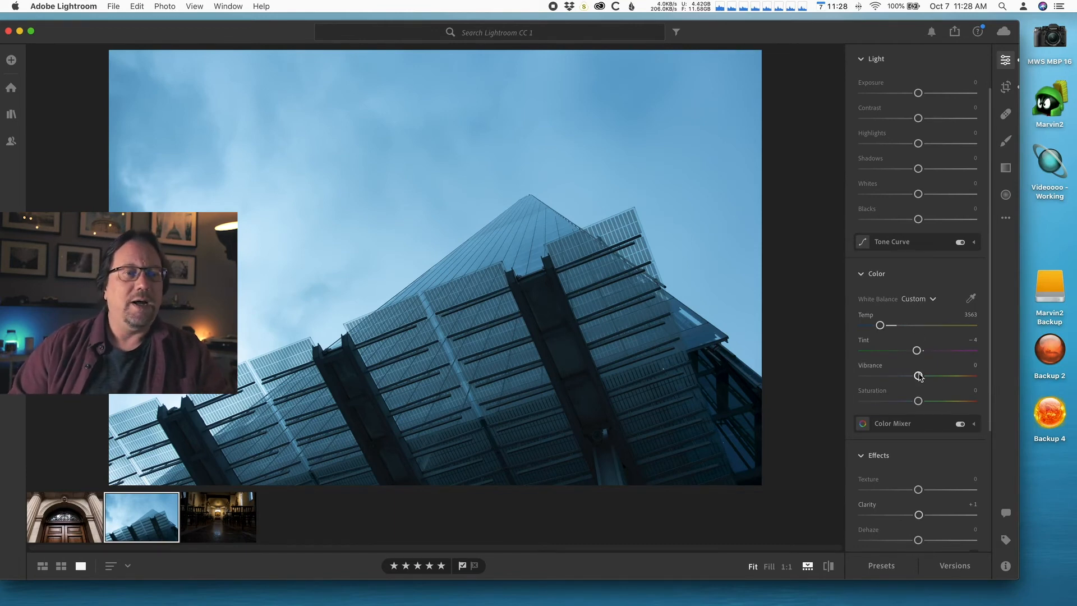
{"action": "left_click_drag", "start_coordinate": [919, 375], "coordinate": [947, 385]}
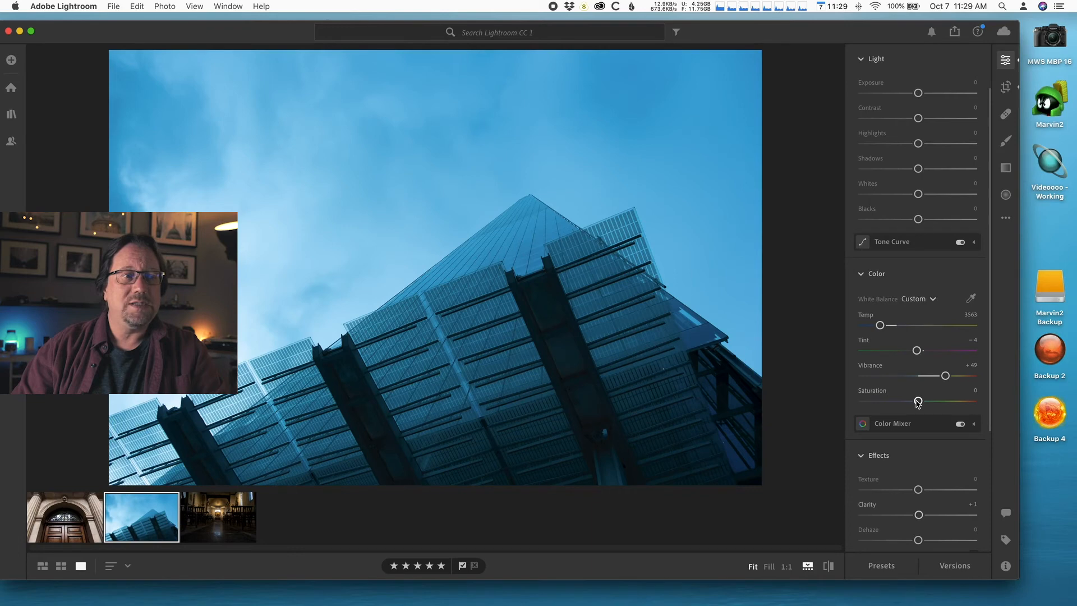
Set the skyscraper photo's Contrast to +30, Highlights to -27 and Whites to +21
{"action": "scroll", "coordinate": [918, 404], "scroll_direction": "up", "scroll_amount": 2}
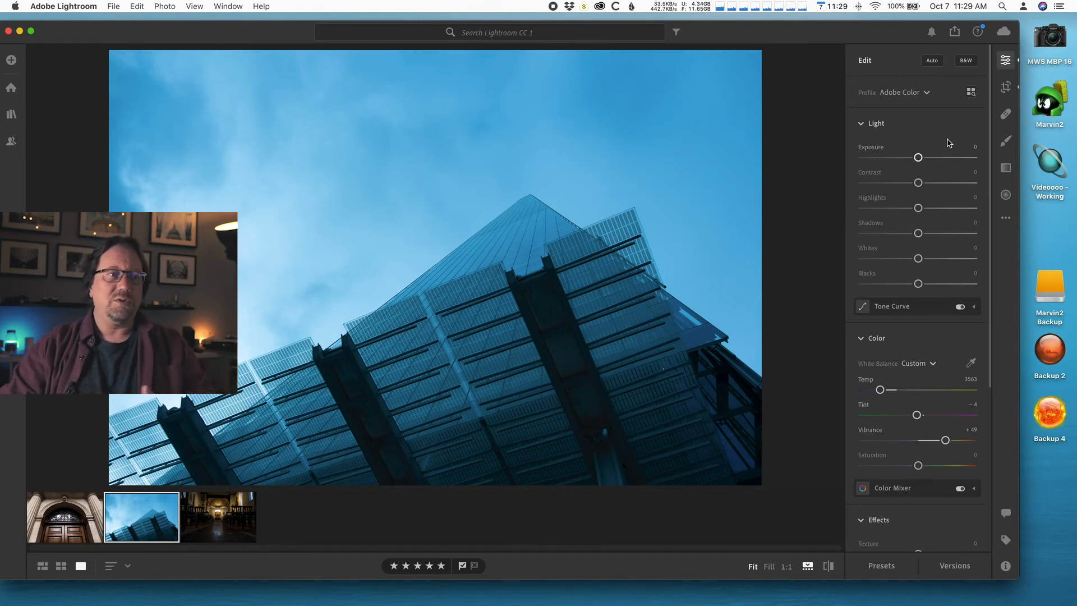
{"action": "mouse_move", "coordinate": [920, 184]}
{"action": "left_mouse_down"}
{"action": "mouse_move", "coordinate": [988, 187]}
{"action": "mouse_move", "coordinate": [797, 185]}
{"action": "mouse_move", "coordinate": [1032, 189]}
{"action": "mouse_move", "coordinate": [912, 187]}
{"action": "mouse_move", "coordinate": [998, 183]}
{"action": "mouse_move", "coordinate": [924, 182]}
{"action": "mouse_move", "coordinate": [940, 185]}
{"action": "left_mouse_up"}
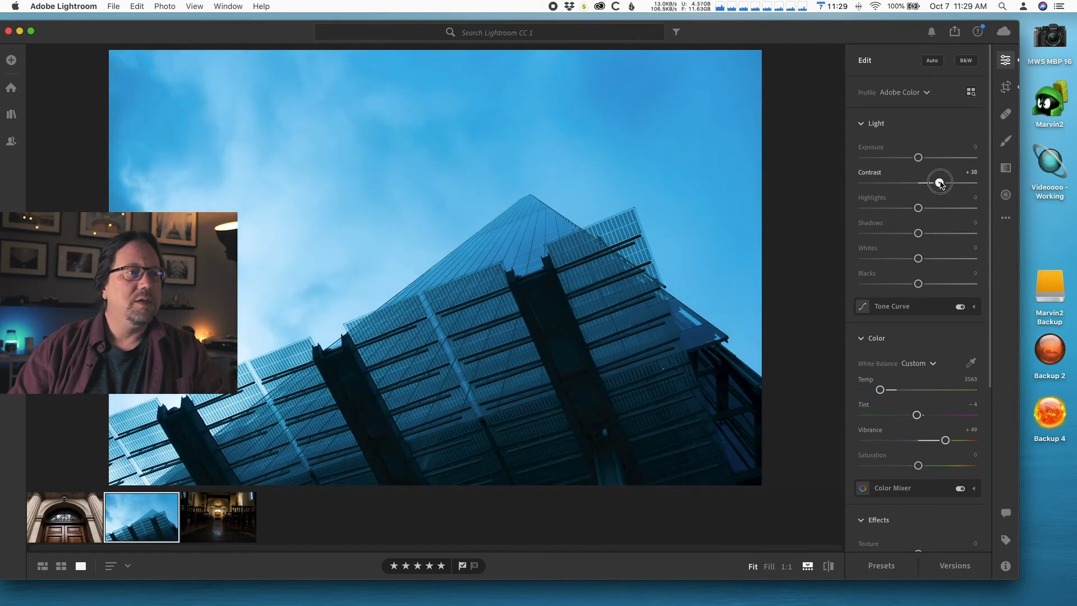
{"action": "left_click_drag", "start_coordinate": [941, 184], "coordinate": [936, 185]}
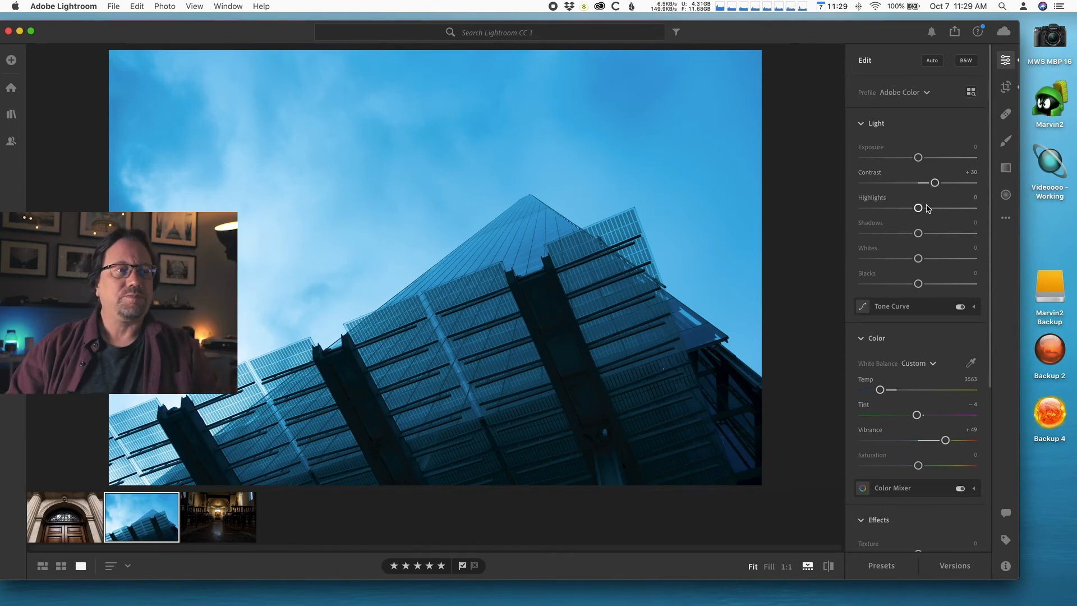
{"action": "mouse_move", "coordinate": [919, 208]}
{"action": "left_mouse_down"}
{"action": "mouse_move", "coordinate": [972, 209]}
{"action": "mouse_move", "coordinate": [893, 209]}
{"action": "mouse_move", "coordinate": [977, 212]}
{"action": "mouse_move", "coordinate": [881, 216]}
{"action": "mouse_move", "coordinate": [976, 213]}
{"action": "mouse_move", "coordinate": [890, 219]}
{"action": "mouse_move", "coordinate": [916, 219]}
{"action": "mouse_move", "coordinate": [905, 220]}
{"action": "left_mouse_up"}
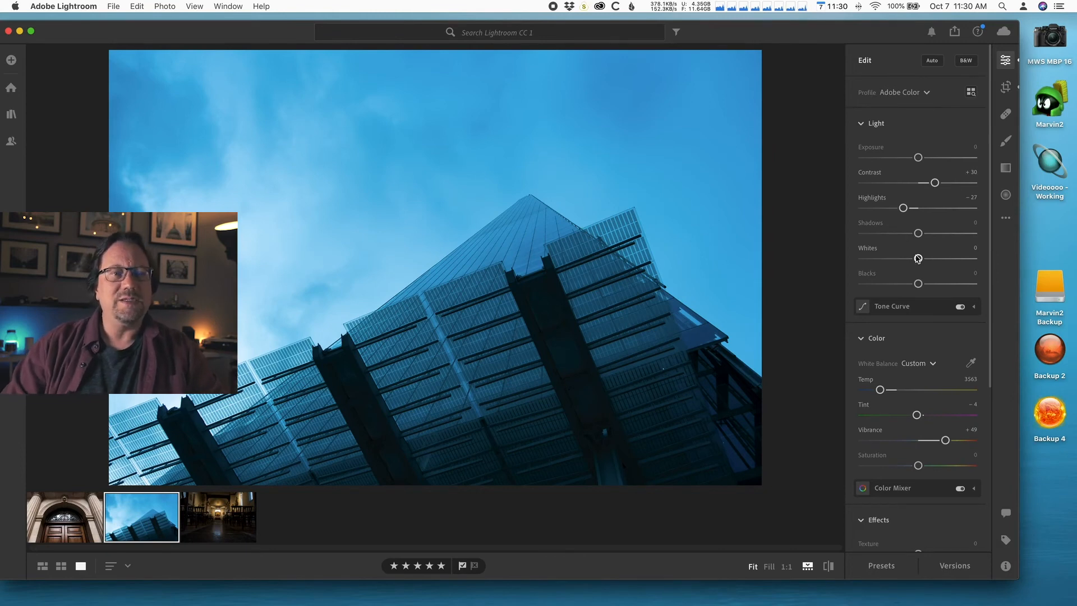
{"action": "mouse_move", "coordinate": [918, 258]}
{"action": "left_mouse_down"}
{"action": "mouse_move", "coordinate": [960, 258]}
{"action": "mouse_move", "coordinate": [870, 258]}
{"action": "mouse_move", "coordinate": [950, 268]}
{"action": "mouse_move", "coordinate": [930, 270]}
{"action": "left_mouse_up"}
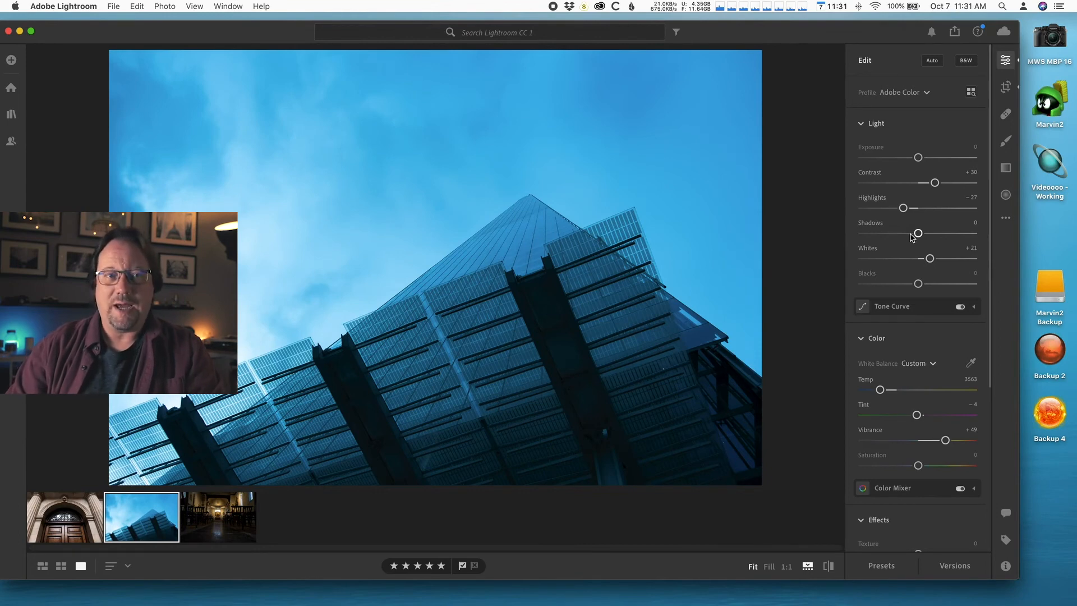
Darken the skyscraper photo's dark tones by setting Shadows to -33 and Blacks to -19
{"action": "left_click_drag", "start_coordinate": [918, 236], "coordinate": [880, 235]}
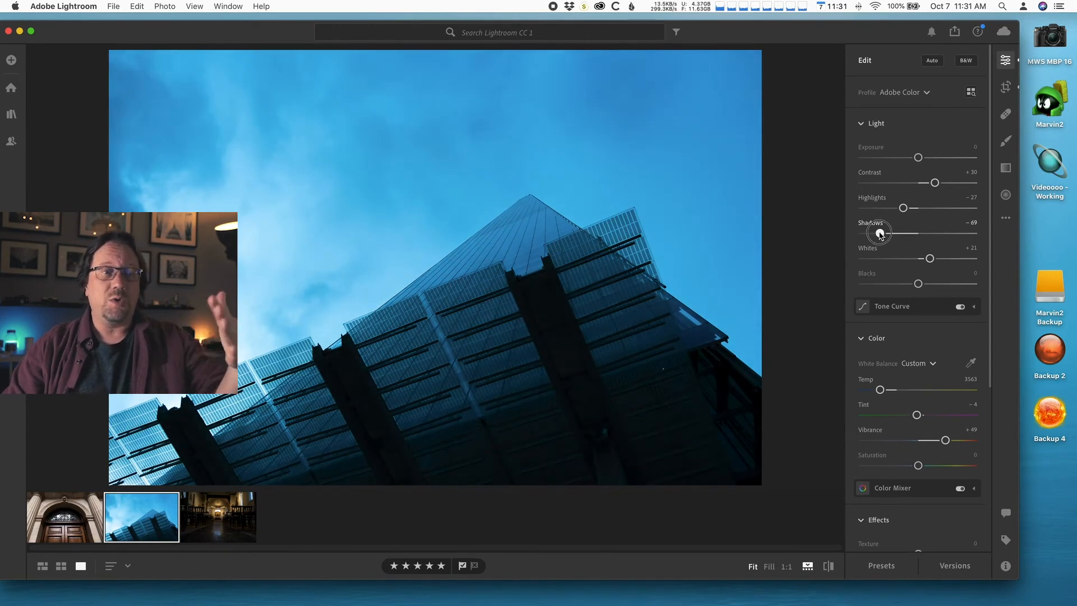
{"action": "left_click_drag", "start_coordinate": [880, 235], "coordinate": [901, 236]}
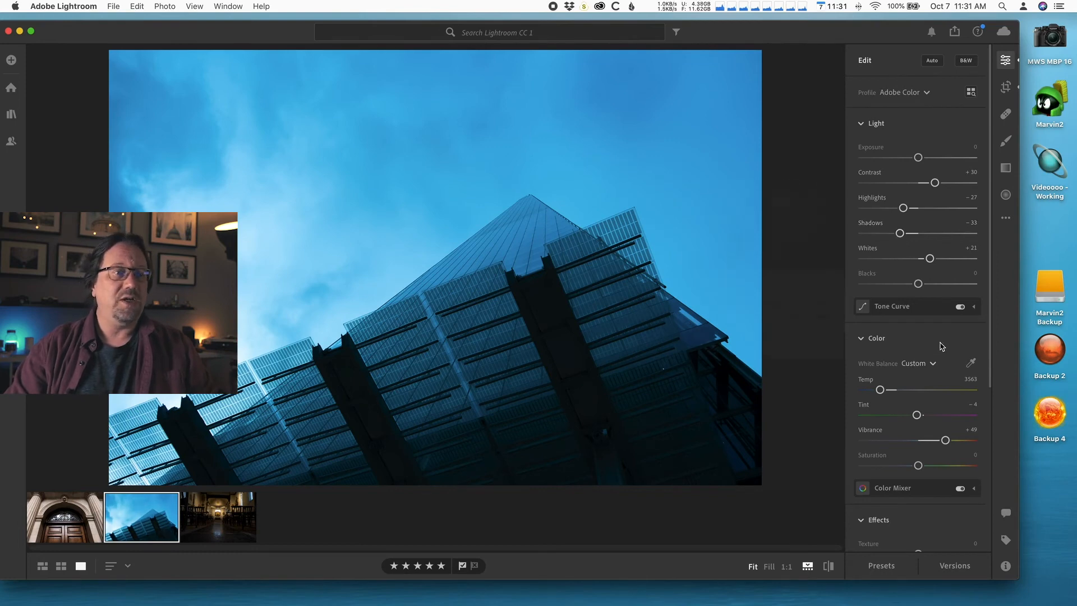
{"action": "mouse_move", "coordinate": [920, 285]}
{"action": "left_mouse_down"}
{"action": "mouse_move", "coordinate": [1015, 301]}
{"action": "mouse_move", "coordinate": [894, 281]}
{"action": "mouse_move", "coordinate": [822, 289]}
{"action": "mouse_move", "coordinate": [926, 286]}
{"action": "mouse_move", "coordinate": [909, 301]}
{"action": "left_mouse_up"}
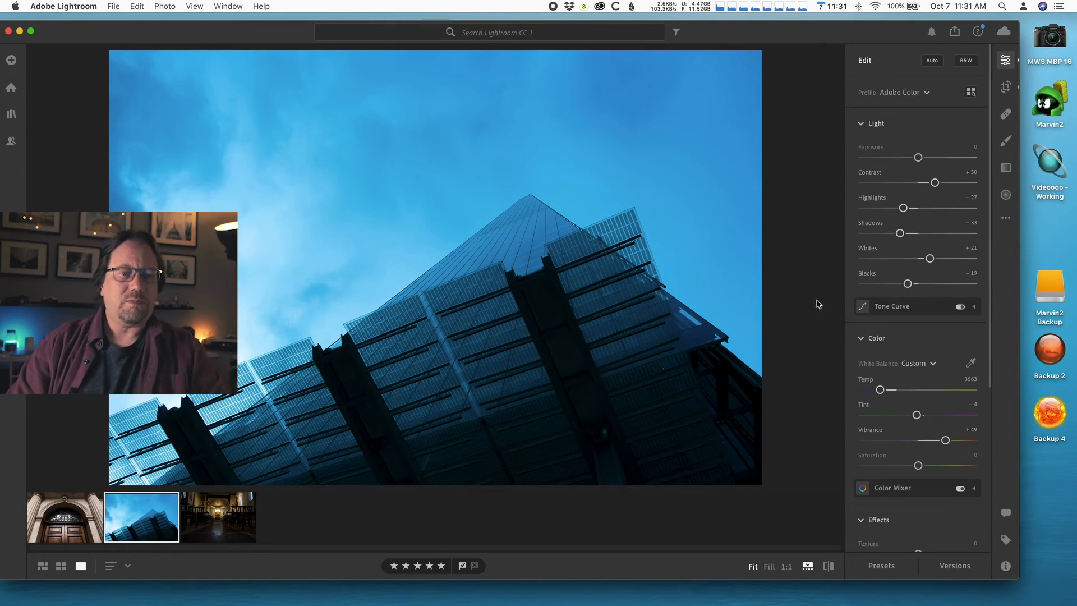
{"action": "key", "text": "Right"}
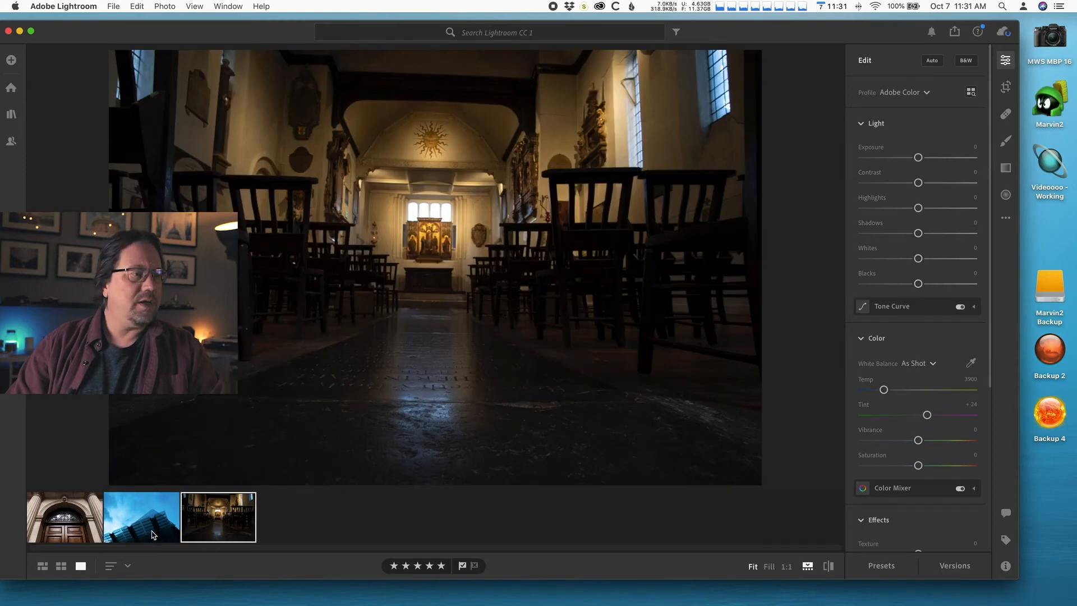
{"action": "left_click", "coordinate": [153, 534]}
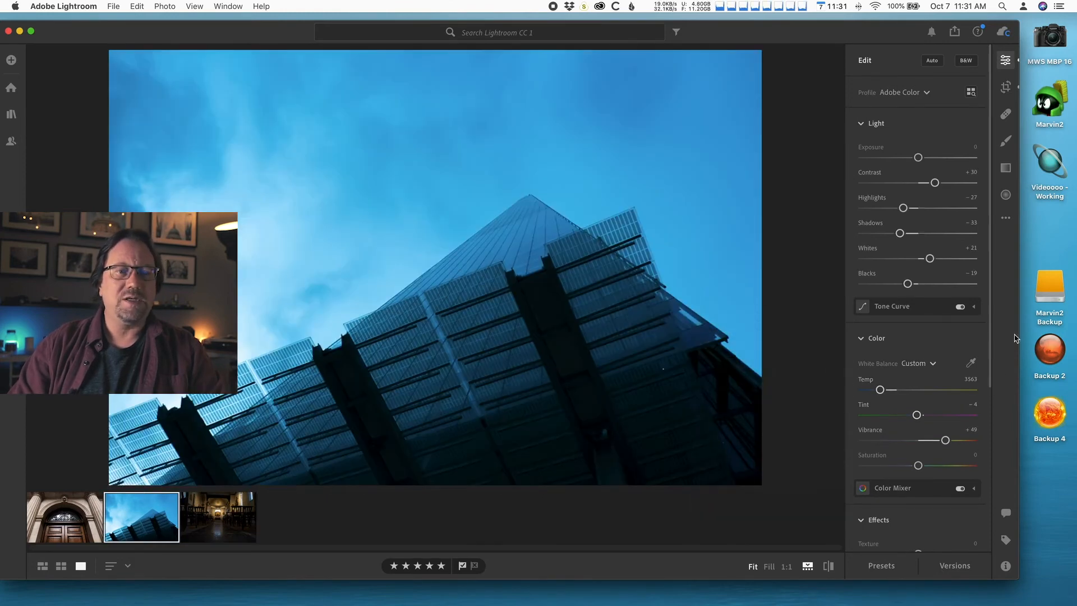
Set the skyscraper photo's Texture to +41 and Clarity to +26, testing Clarity at +100 first
{"action": "left_click_drag", "start_coordinate": [989, 332], "coordinate": [988, 492]}
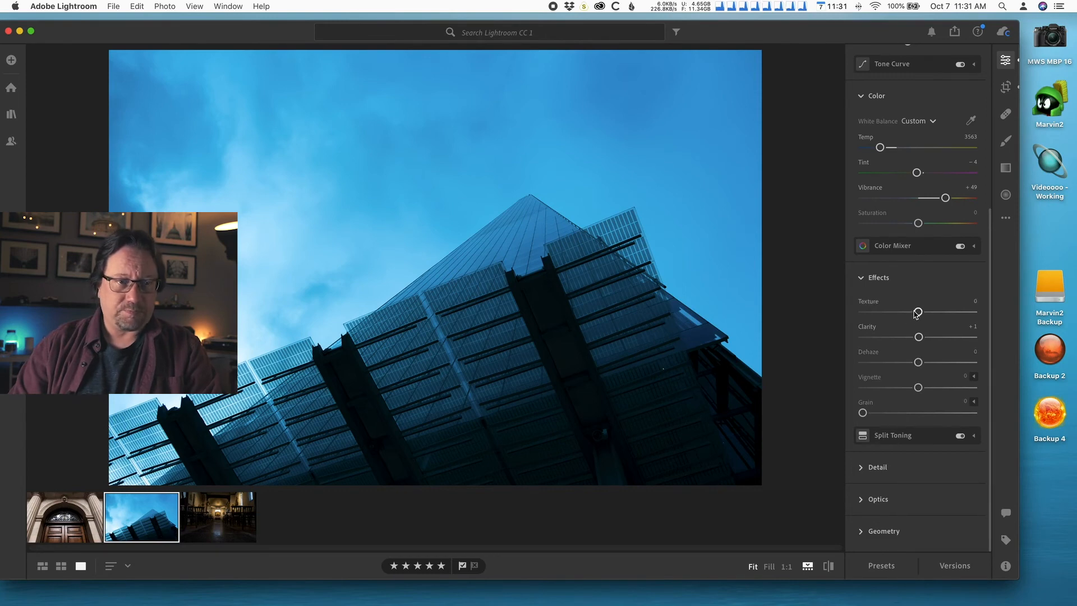
{"action": "left_click_drag", "start_coordinate": [918, 314], "coordinate": [1051, 328]}
{"action": "mouse_move", "coordinate": [963, 326]}
{"action": "left_mouse_down"}
{"action": "mouse_move", "coordinate": [1060, 326]}
{"action": "mouse_move", "coordinate": [731, 323]}
{"action": "mouse_move", "coordinate": [1026, 331]}
{"action": "mouse_move", "coordinate": [944, 322]}
{"action": "left_mouse_up"}
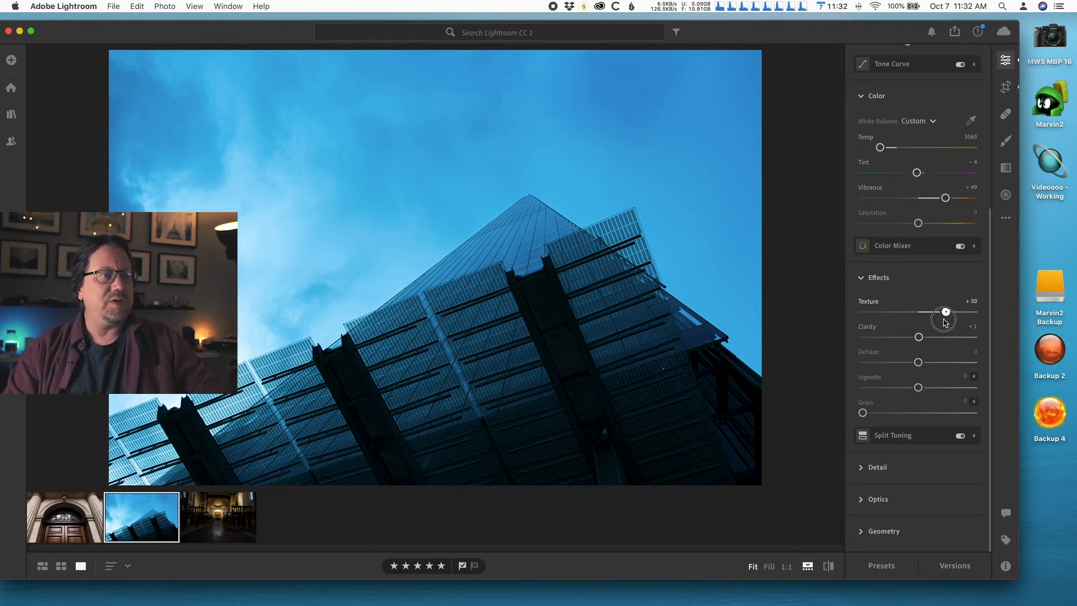
{"action": "left_click_drag", "start_coordinate": [944, 322], "coordinate": [940, 321]}
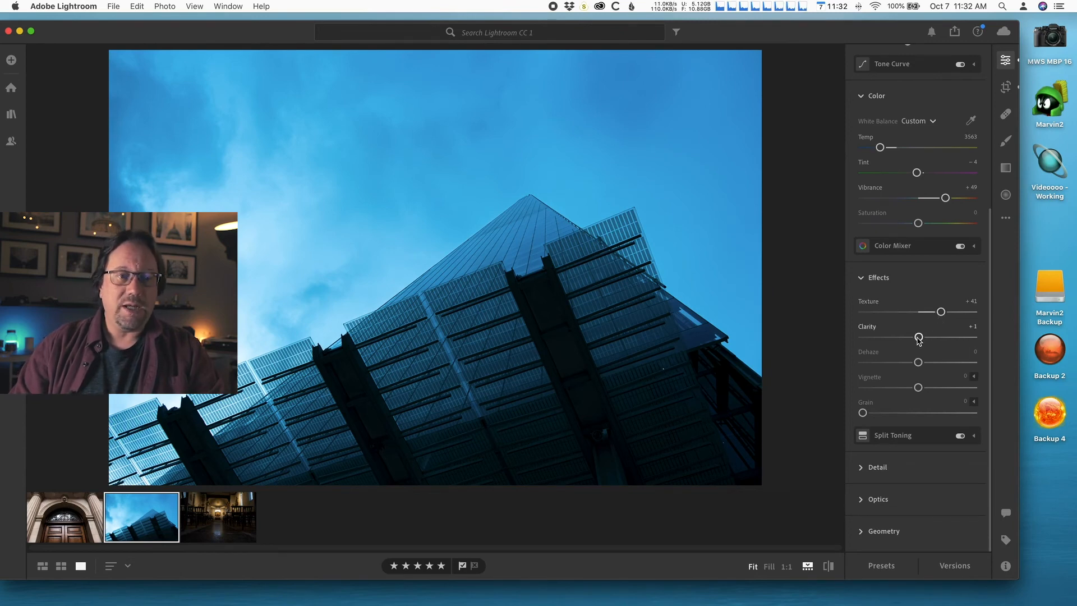
{"action": "left_click_drag", "start_coordinate": [920, 341], "coordinate": [1048, 349]}
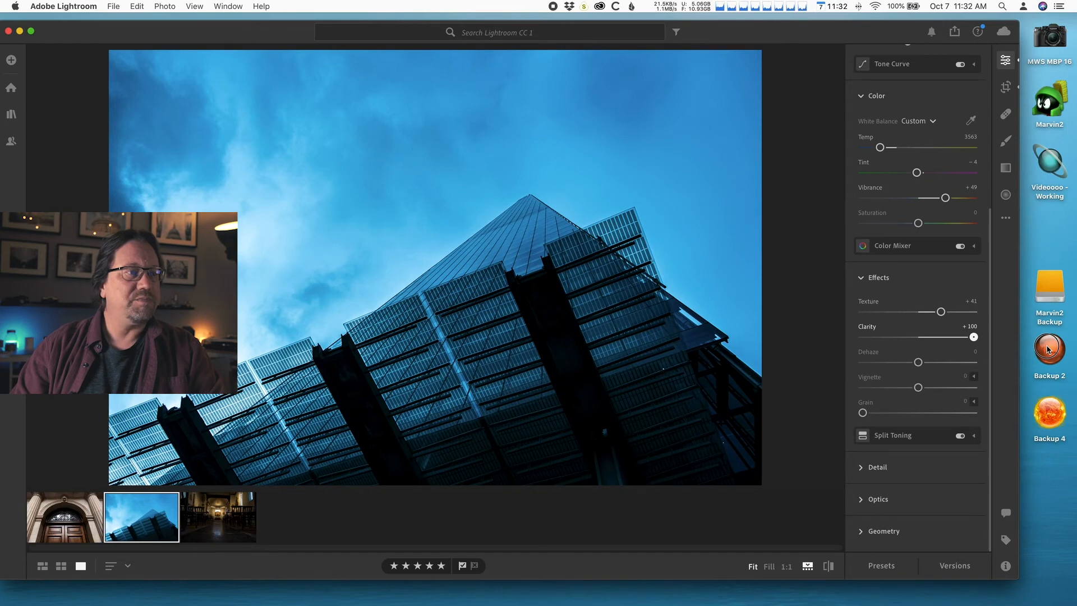
{"action": "left_click_drag", "start_coordinate": [1040, 350], "coordinate": [930, 343]}
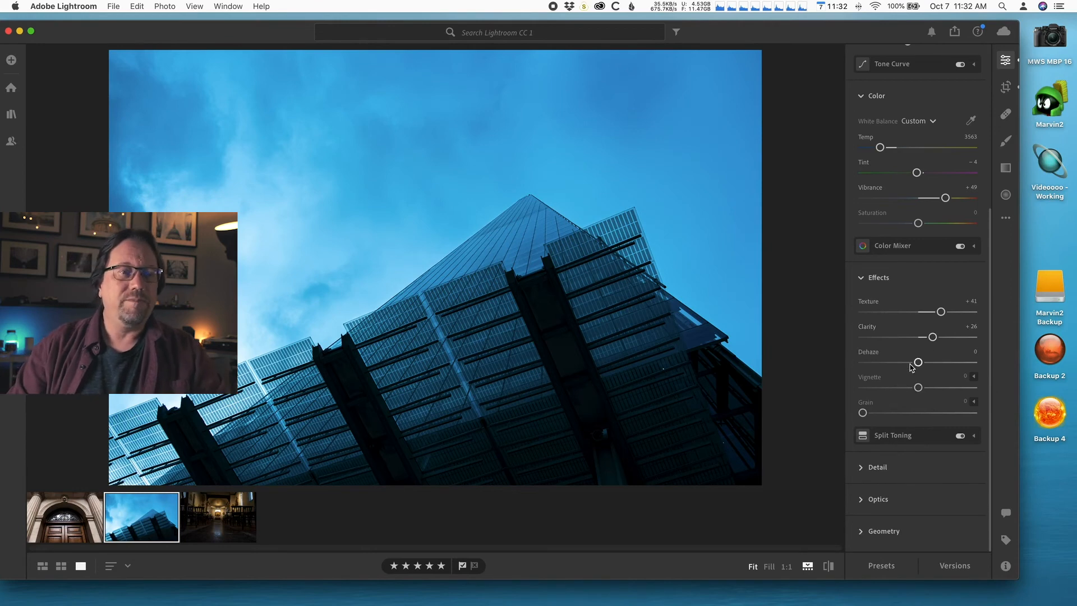
Set the skyscraper photo's Dehaze to +16 and raise its Exposure to +0.34
{"action": "mouse_move", "coordinate": [918, 364]}
{"action": "left_mouse_down"}
{"action": "mouse_move", "coordinate": [1015, 368]}
{"action": "mouse_move", "coordinate": [904, 356]}
{"action": "mouse_move", "coordinate": [925, 359]}
{"action": "left_mouse_up"}
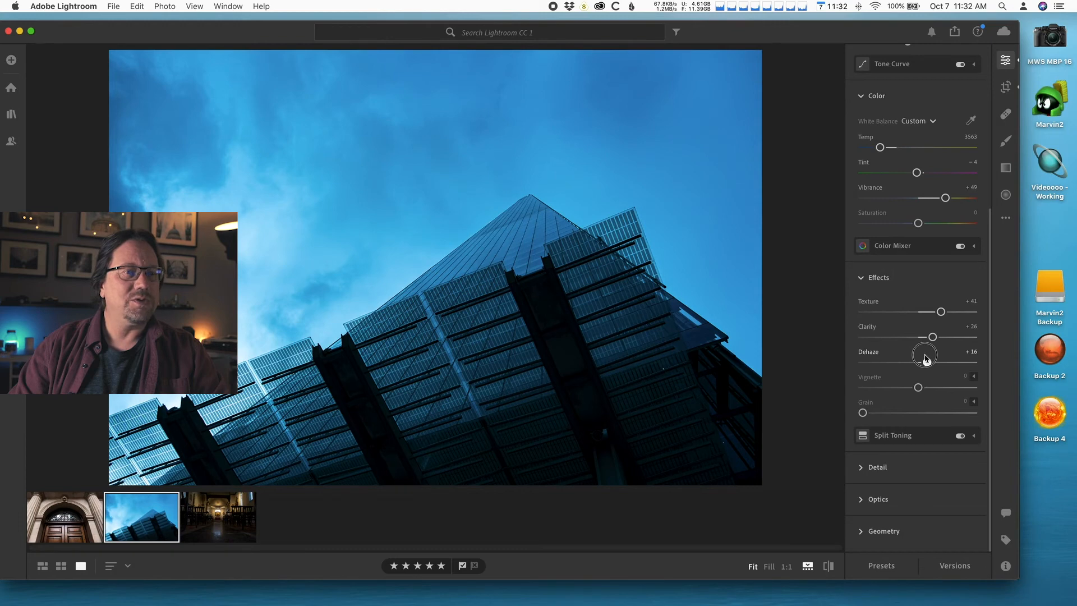
{"action": "left_click_drag", "start_coordinate": [926, 359], "coordinate": [926, 359]}
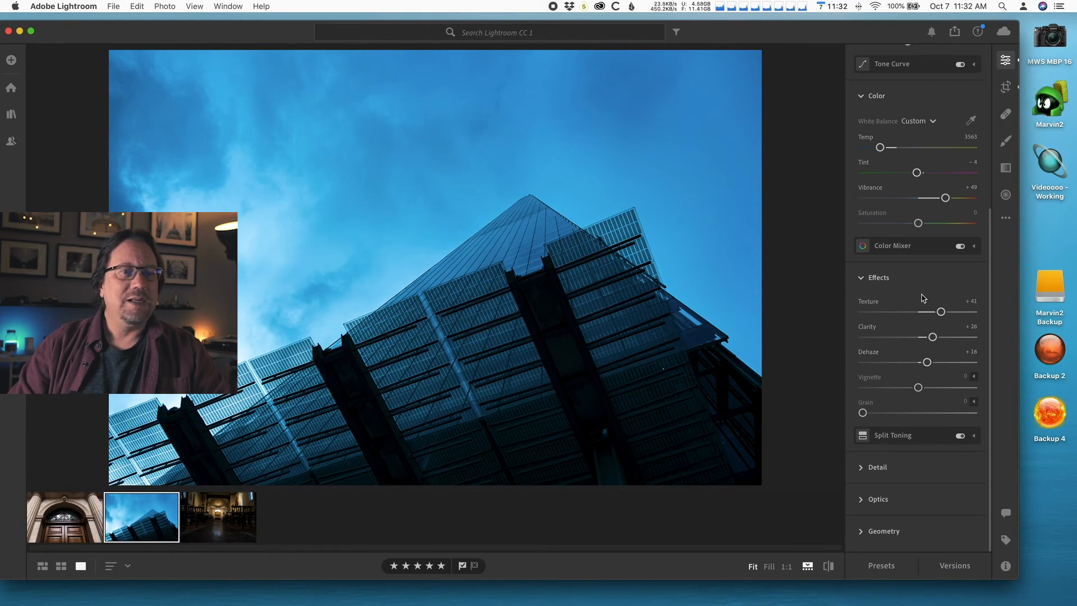
{"action": "scroll", "coordinate": [915, 306], "scroll_direction": "up", "scroll_amount": 6}
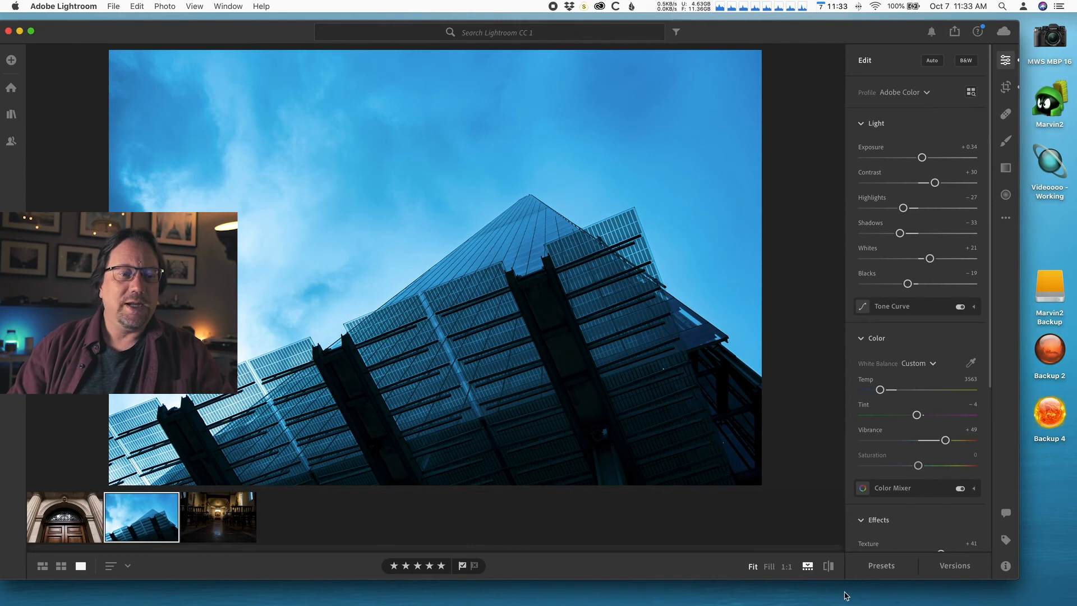
Compare the edited skyscraper photo with its unedited original
{"action": "left_click", "coordinate": [829, 567]}
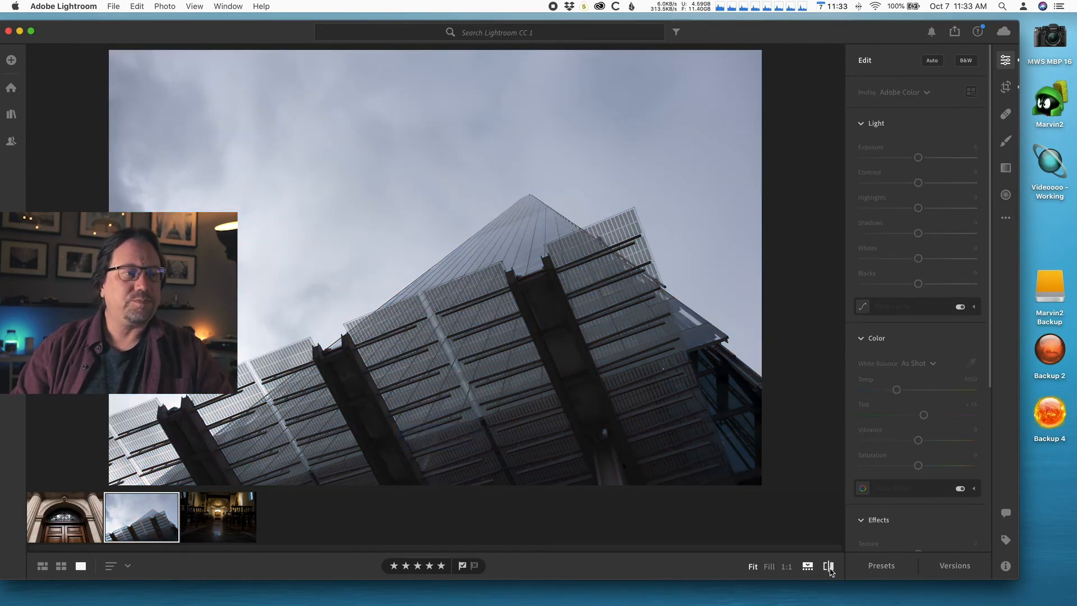
{"action": "left_click", "coordinate": [829, 567]}
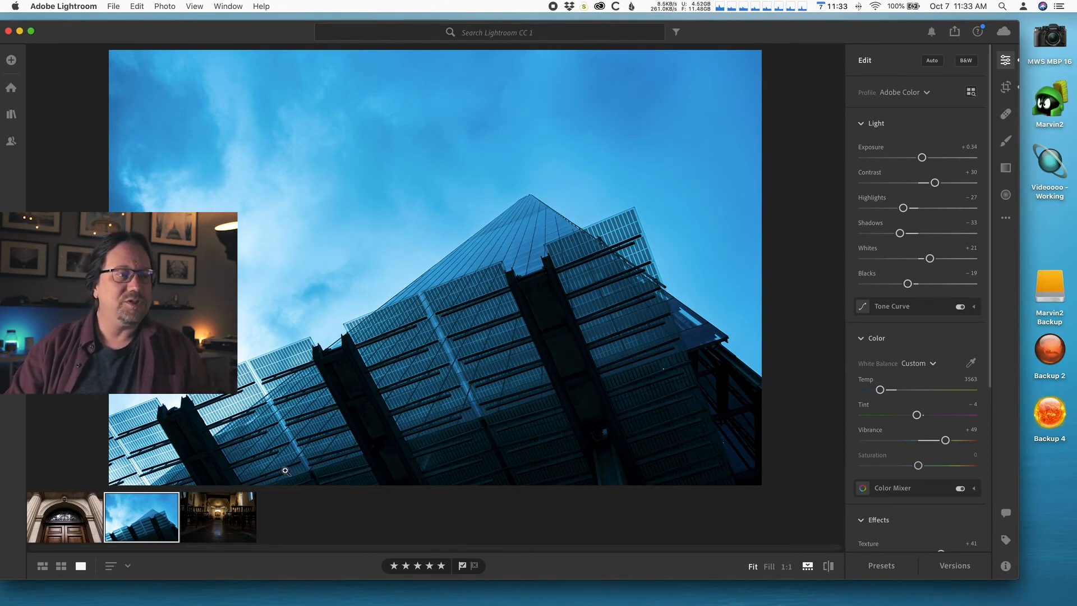
Open the church interior photo and straighten it to about -2.14 in the crop
{"action": "left_click", "coordinate": [230, 530]}
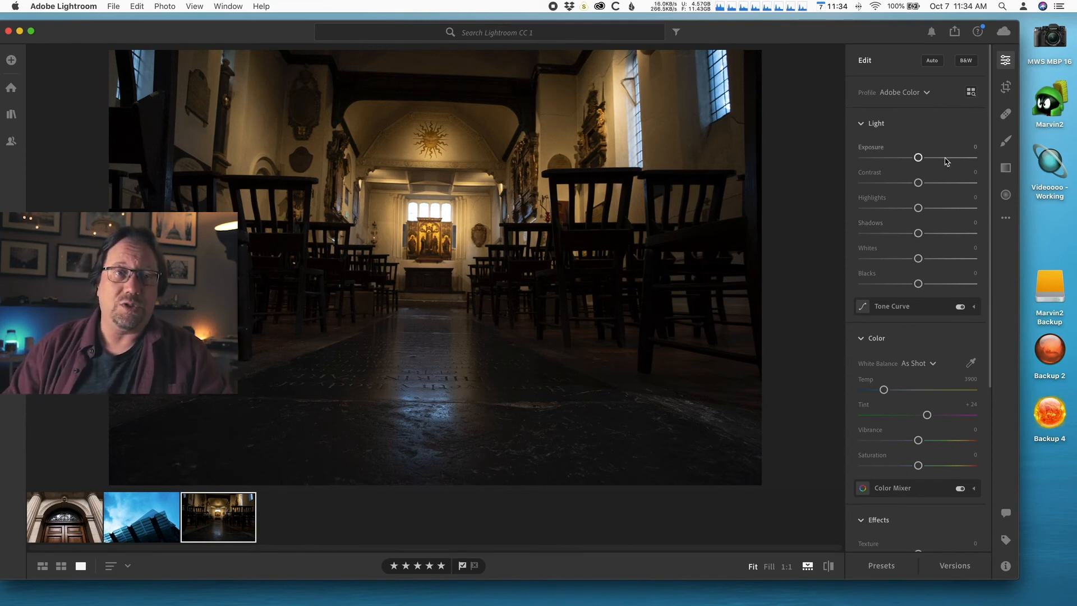
{"action": "left_click", "coordinate": [1006, 87]}
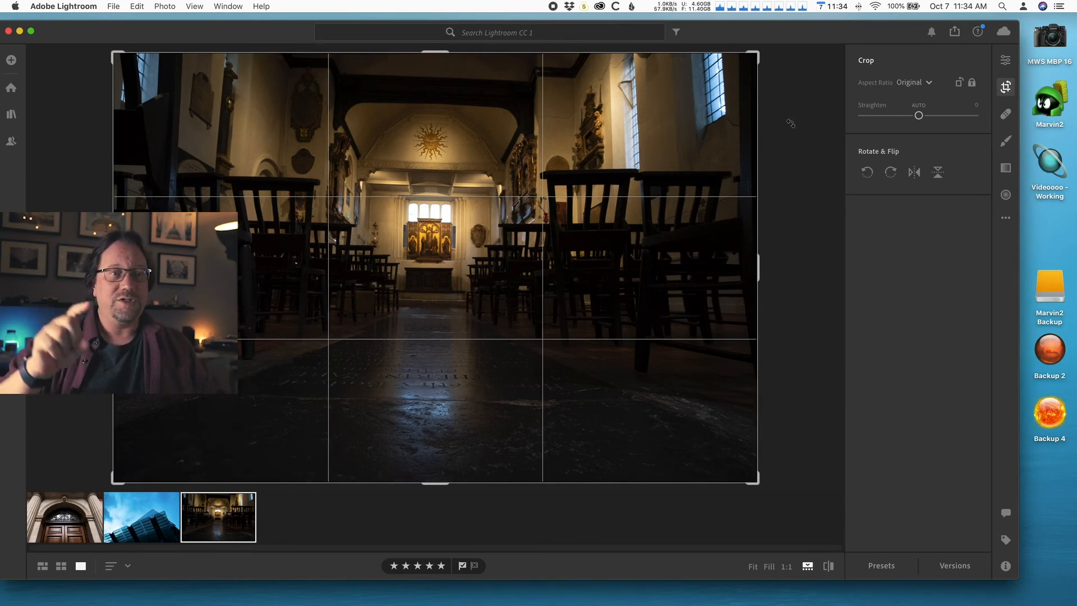
{"action": "left_click_drag", "start_coordinate": [791, 123], "coordinate": [791, 123]}
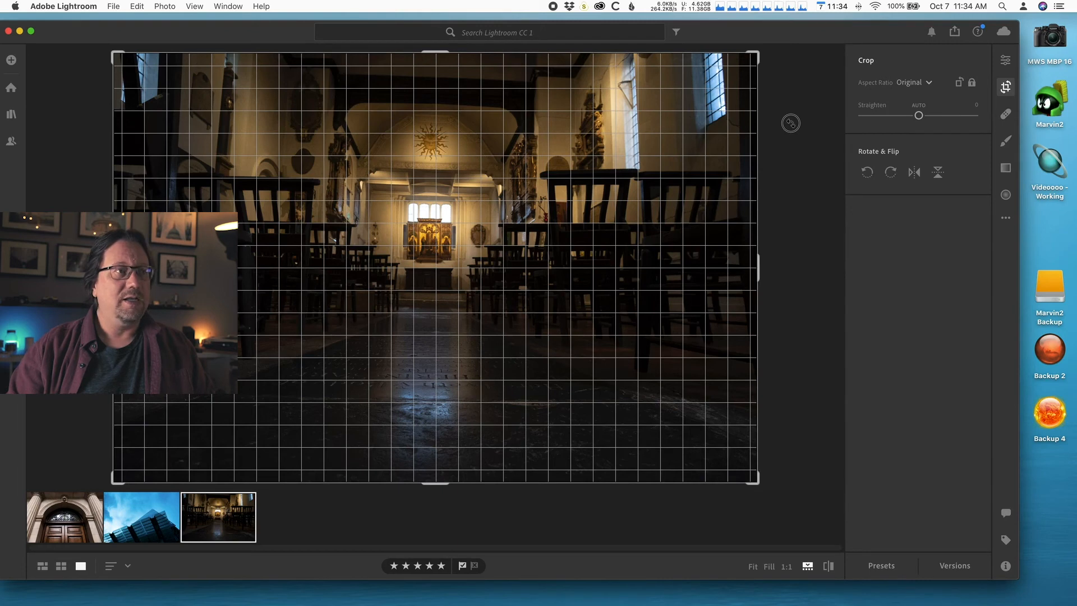
{"action": "left_click_drag", "start_coordinate": [791, 123], "coordinate": [791, 117]}
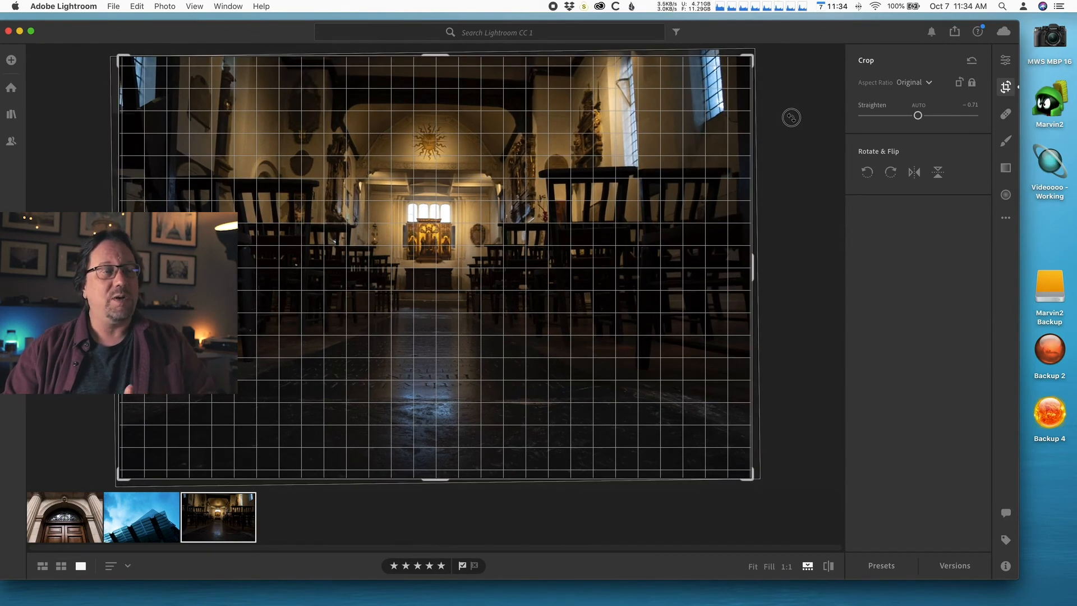
{"action": "left_click_drag", "start_coordinate": [791, 117], "coordinate": [790, 107]}
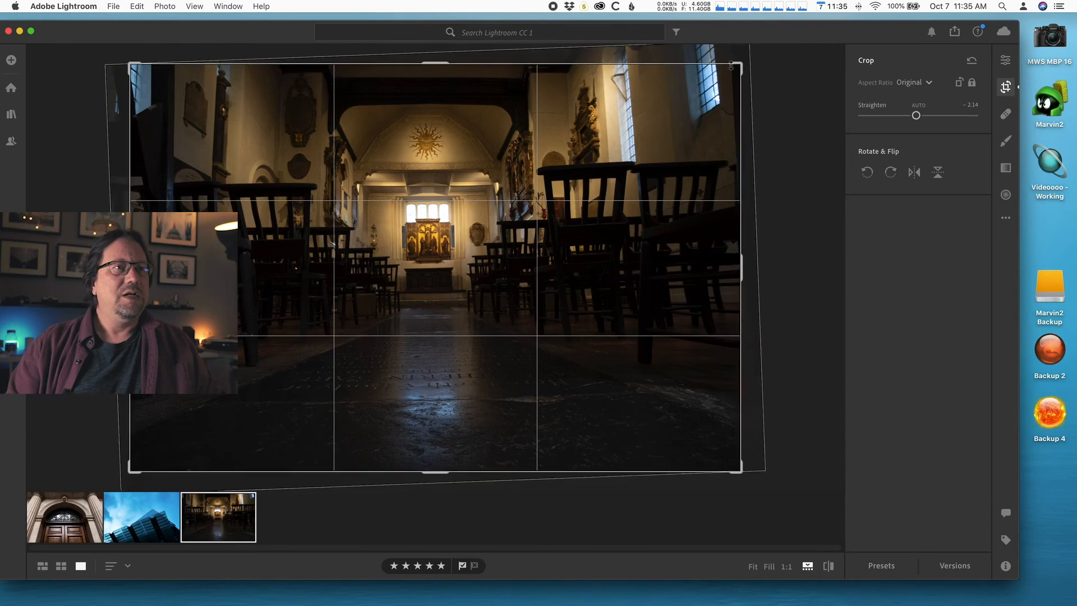
Tighten the church photo's crop slightly at its original aspect ratio and shift the image to center the altar
{"action": "left_click_drag", "start_coordinate": [741, 68], "coordinate": [732, 71]}
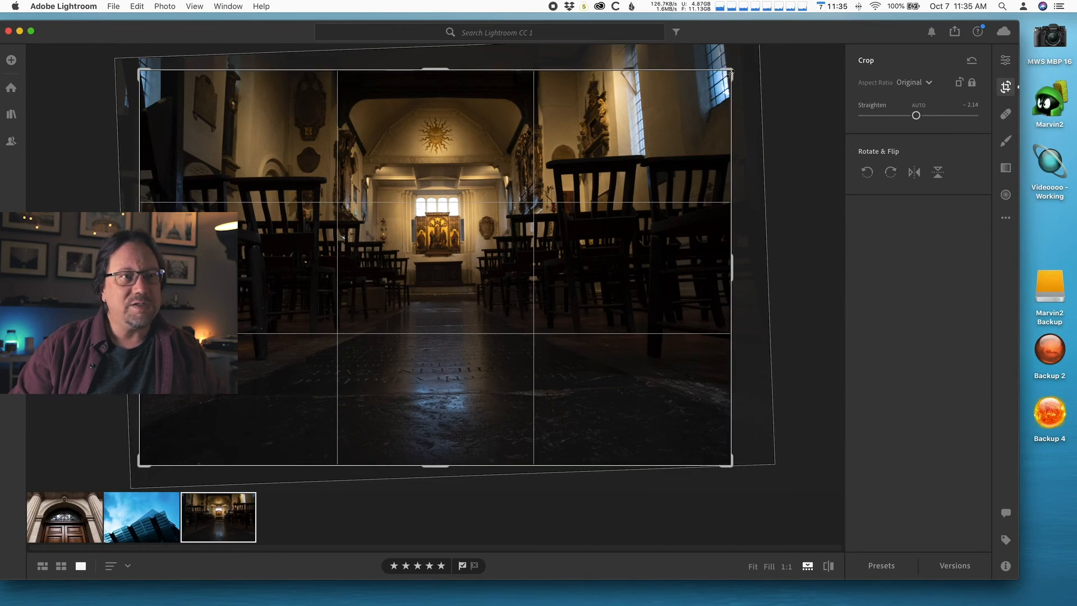
{"action": "left_click_drag", "start_coordinate": [731, 72], "coordinate": [727, 72]}
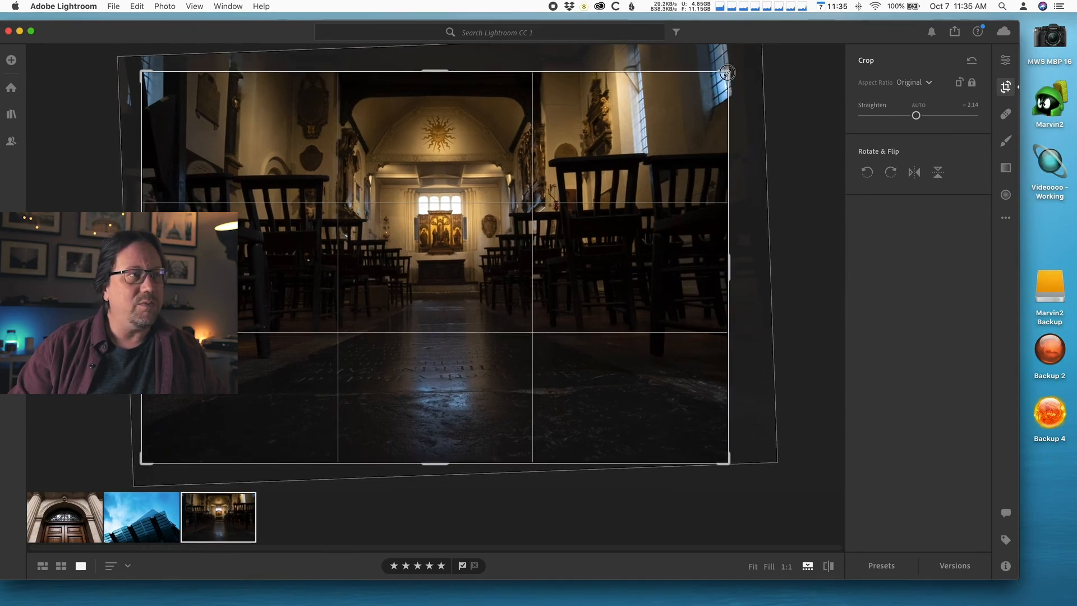
{"action": "left_click", "coordinate": [347, 110]}
{"action": "left_click_drag", "start_coordinate": [347, 111], "coordinate": [345, 110]}
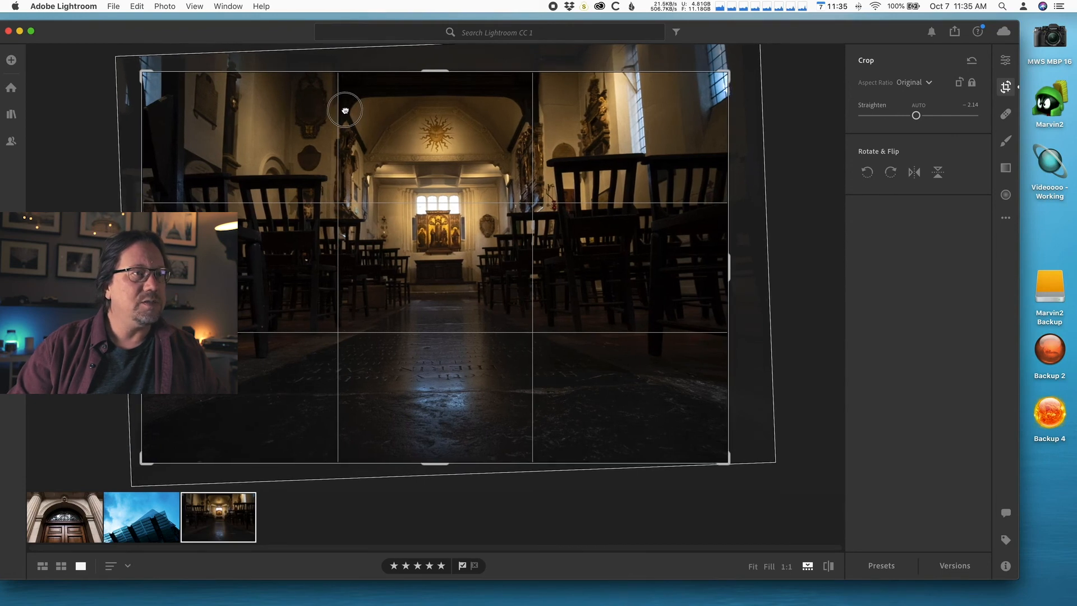
{"action": "left_click", "coordinate": [406, 114]}
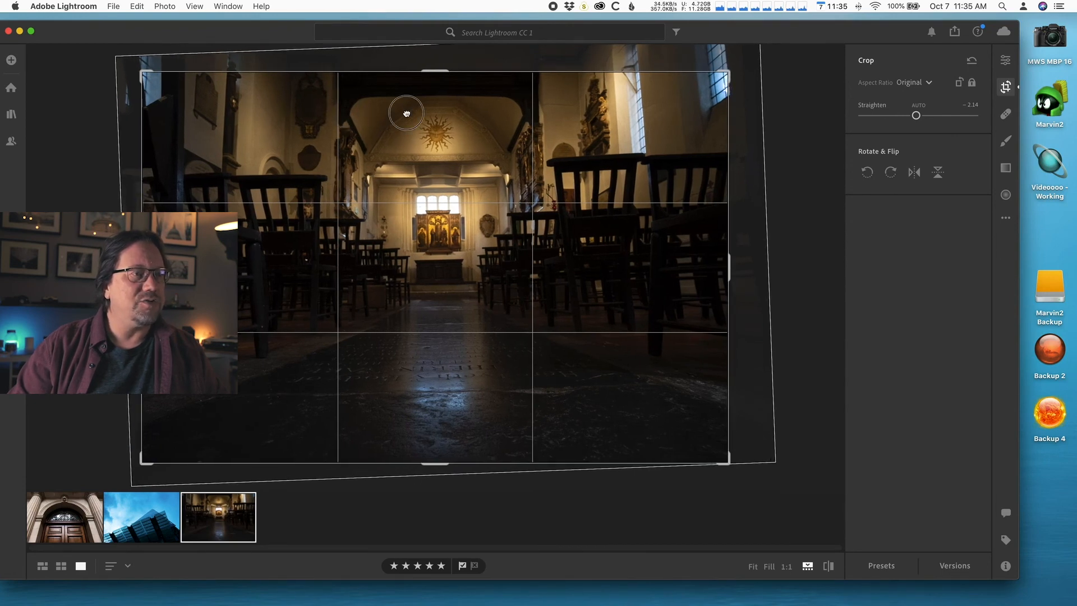
{"action": "left_click_drag", "start_coordinate": [406, 114], "coordinate": [405, 113]}
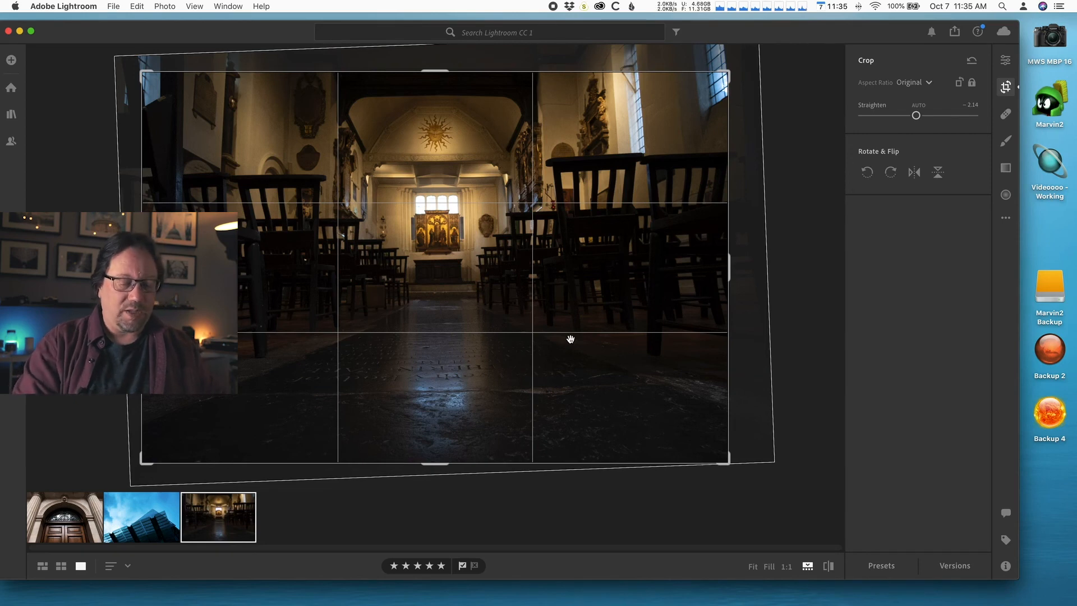
{"action": "key", "text": "e"}
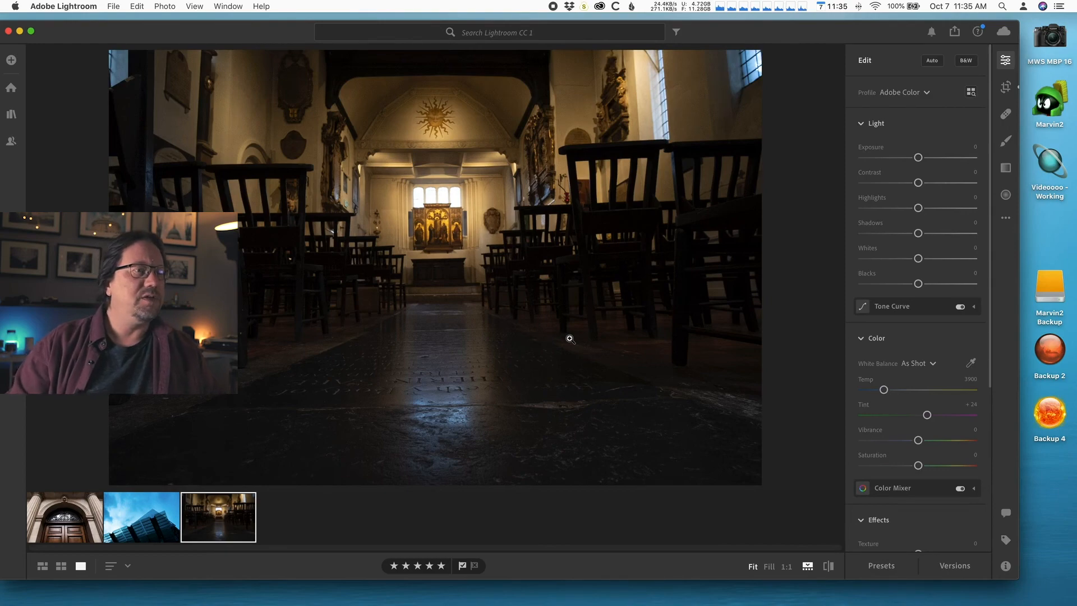
{"action": "key", "text": "r"}
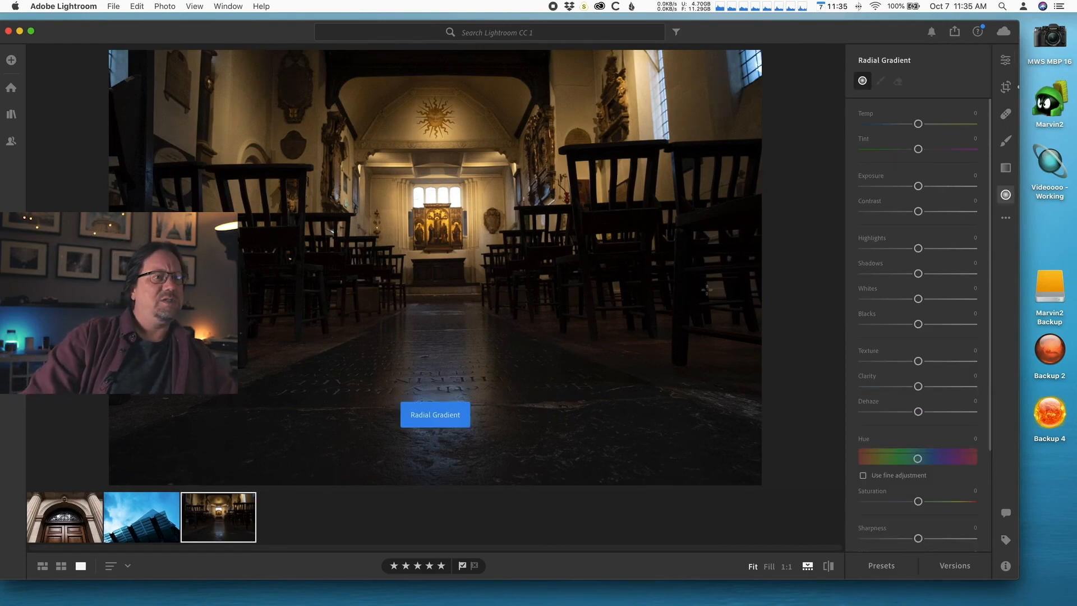
{"action": "key", "text": "c"}
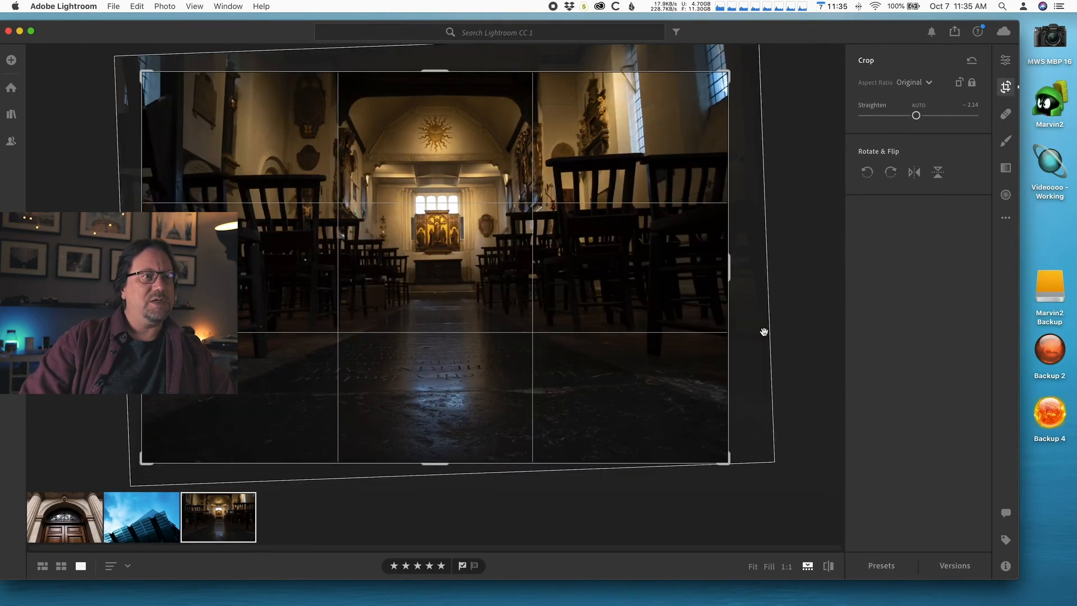
Straighten the church photo to -1.23, crop it slightly tighter around the centered altar and apply the crop
{"action": "left_click_drag", "start_coordinate": [747, 324], "coordinate": [770, 279]}
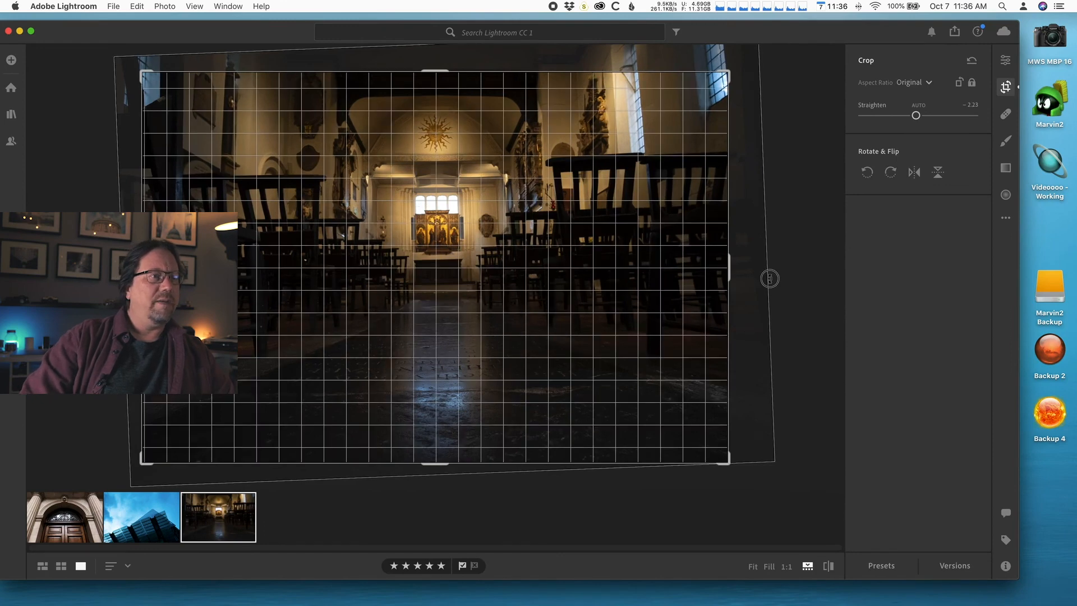
{"action": "left_click_drag", "start_coordinate": [770, 279], "coordinate": [770, 285]}
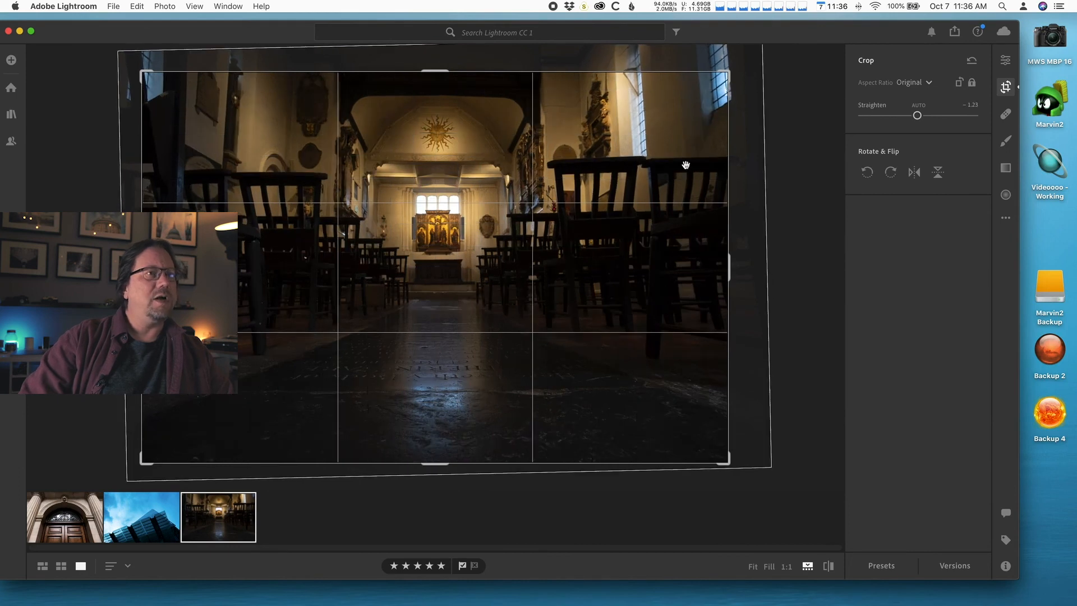
{"action": "left_click_drag", "start_coordinate": [725, 73], "coordinate": [721, 74]}
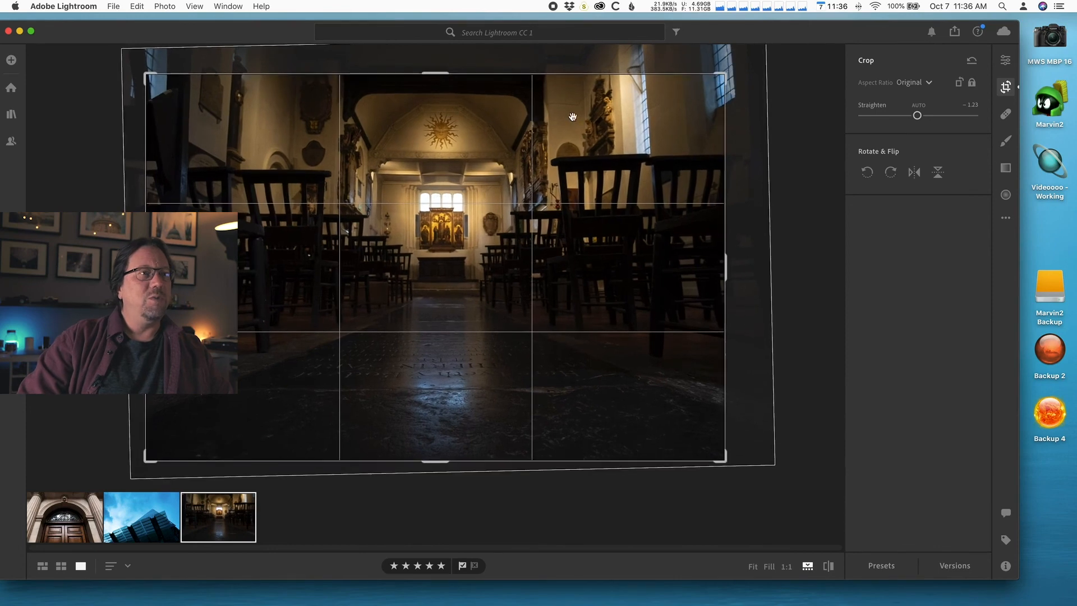
{"action": "left_click_drag", "start_coordinate": [572, 117], "coordinate": [566, 116]}
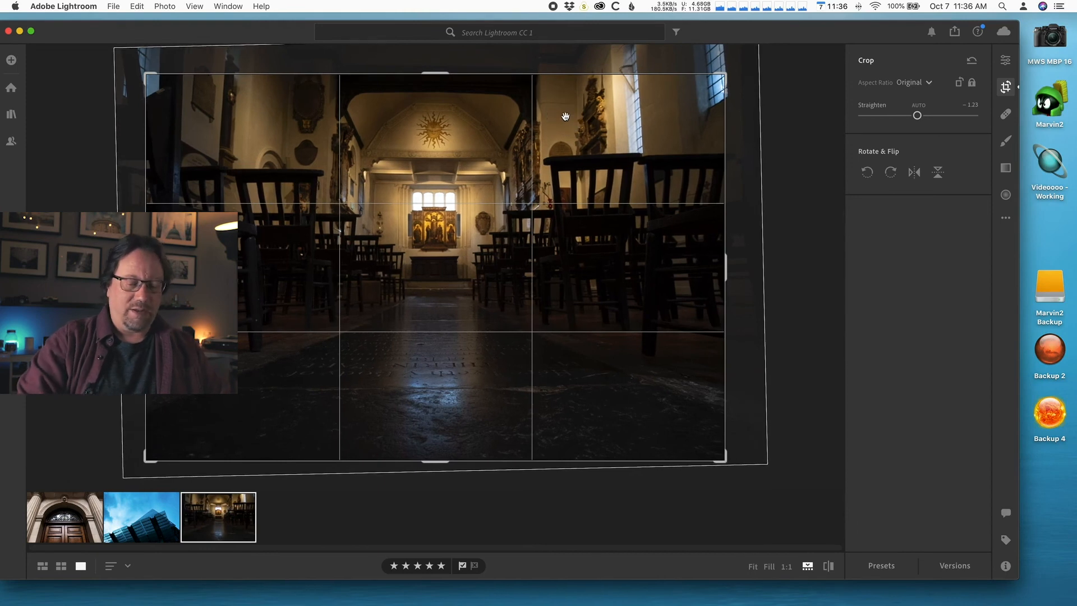
{"action": "key", "text": "Return"}
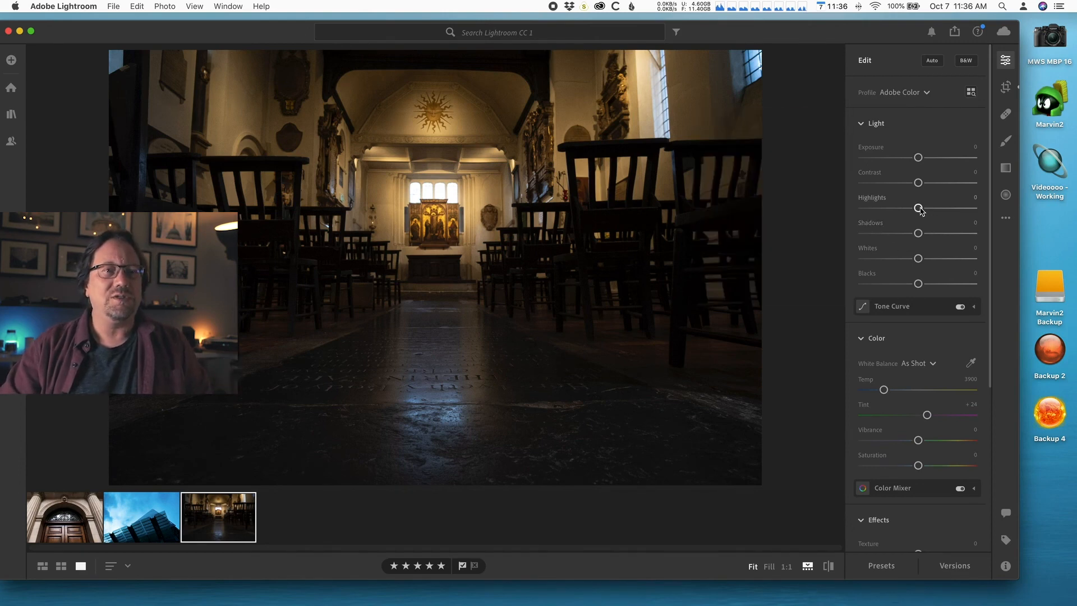
Brighten the church photo by setting Highlights to +48 and Shadows to +57
{"action": "left_click_drag", "start_coordinate": [919, 208], "coordinate": [944, 207]}
{"action": "mouse_move", "coordinate": [918, 259]}
{"action": "left_mouse_down"}
{"action": "mouse_move", "coordinate": [938, 265]}
{"action": "mouse_move", "coordinate": [909, 262]}
{"action": "mouse_move", "coordinate": [961, 270]}
{"action": "mouse_move", "coordinate": [921, 265]}
{"action": "left_mouse_up"}
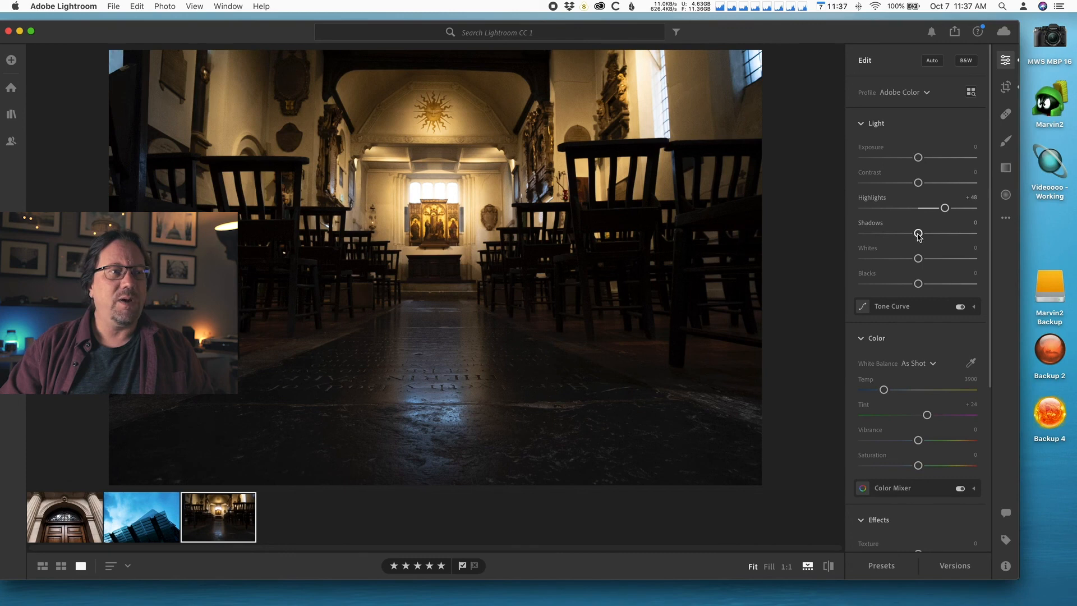
{"action": "left_click_drag", "start_coordinate": [920, 237], "coordinate": [952, 247]}
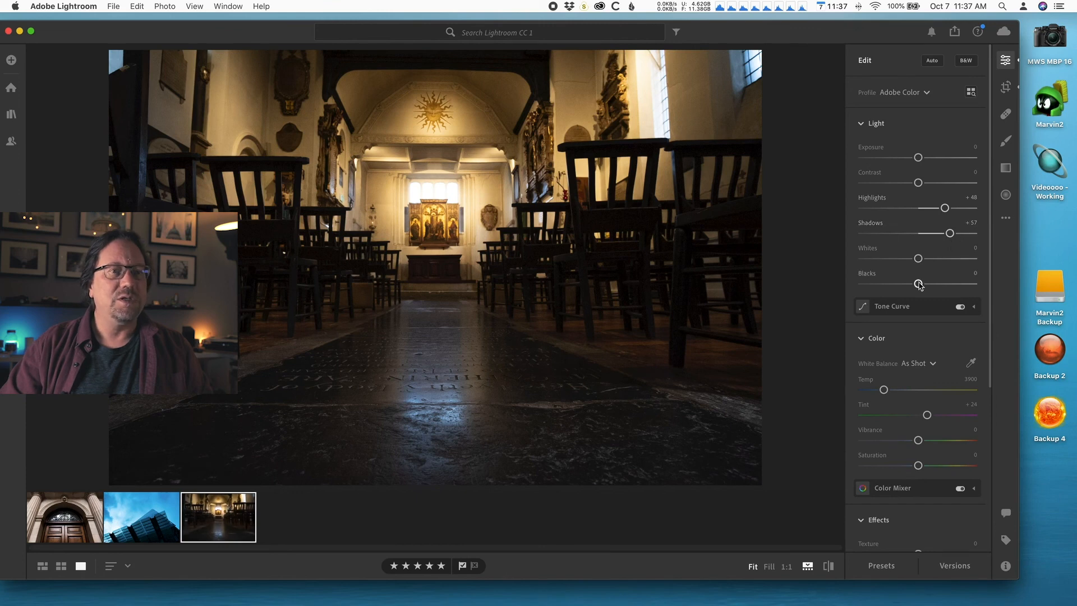
Set the church photo's Blacks to -16, Contrast to +11 and Exposure to +0.75
{"action": "left_click_drag", "start_coordinate": [918, 284], "coordinate": [910, 283]}
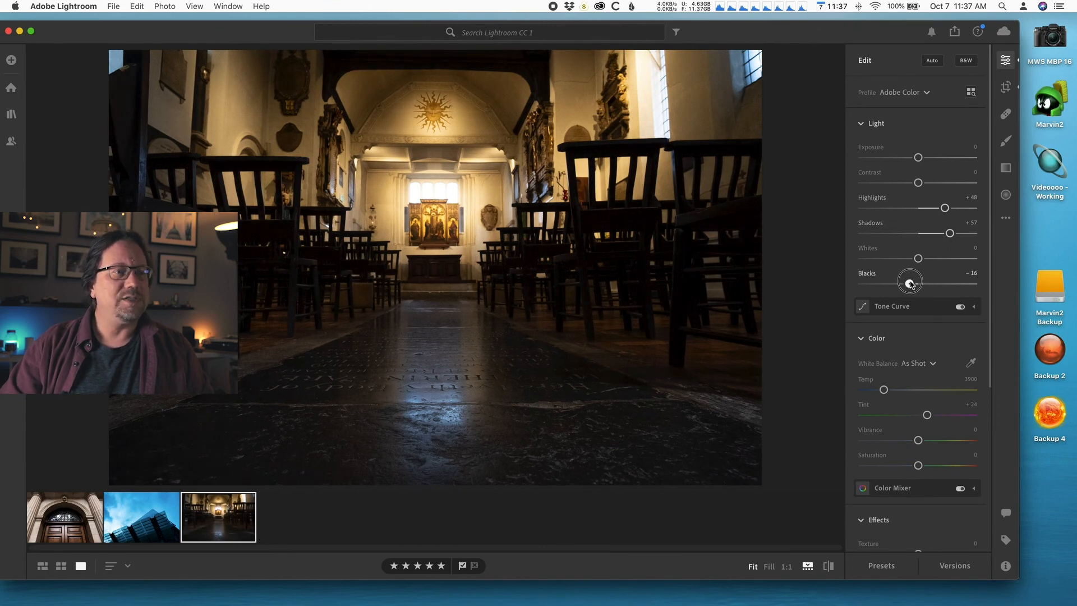
{"action": "mouse_move", "coordinate": [912, 296]}
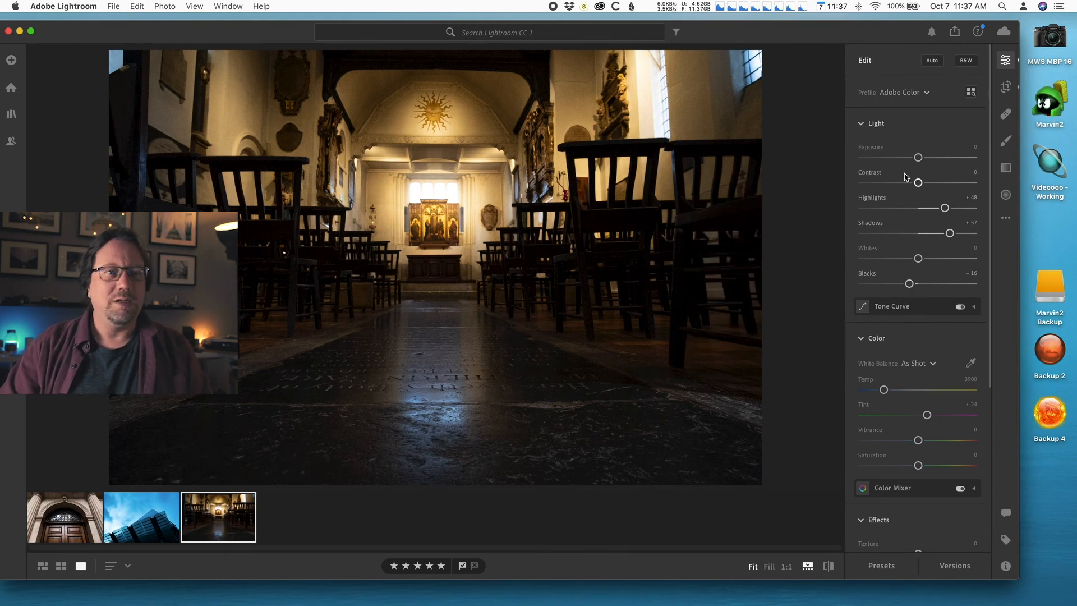
{"action": "left_click_drag", "start_coordinate": [919, 182], "coordinate": [927, 187]}
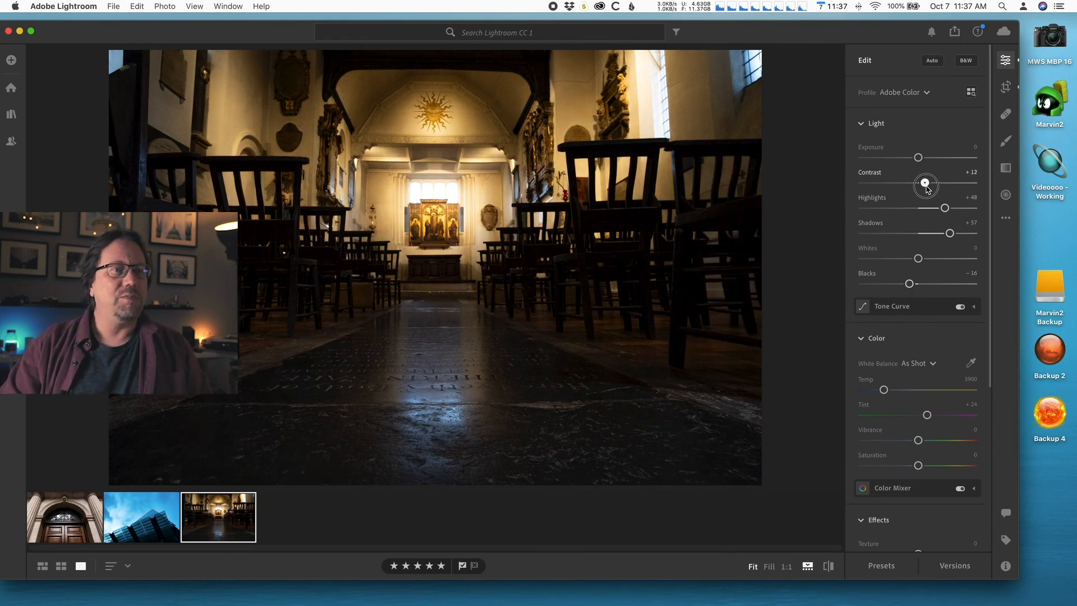
{"action": "left_click_drag", "start_coordinate": [920, 160], "coordinate": [927, 163]}
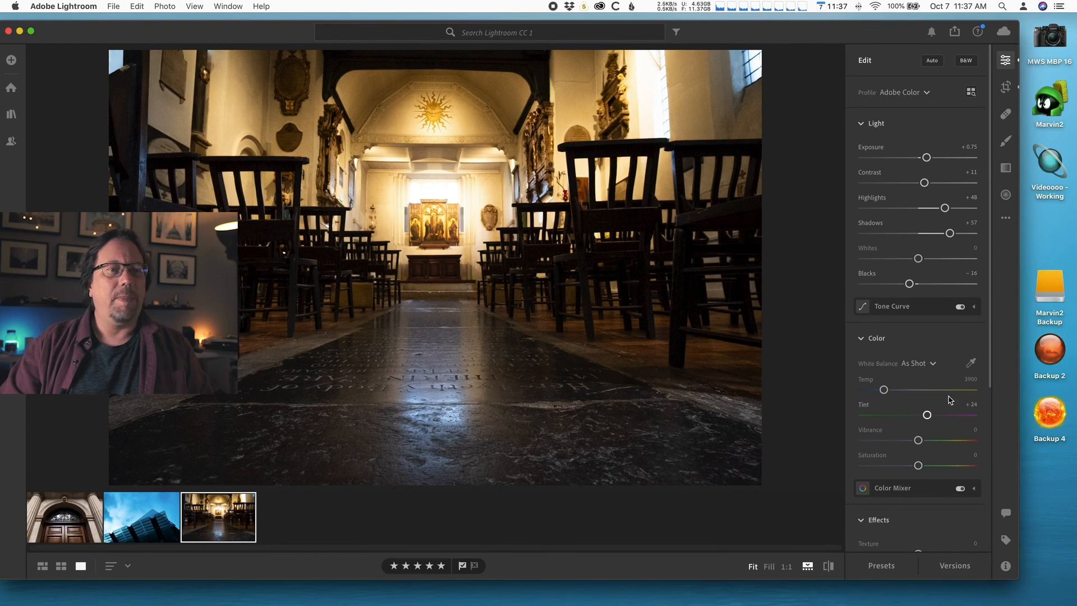
Warm the church photo's white balance to a Temp of 4235 and set its Vibrance to +18
{"action": "mouse_move", "coordinate": [919, 401]}
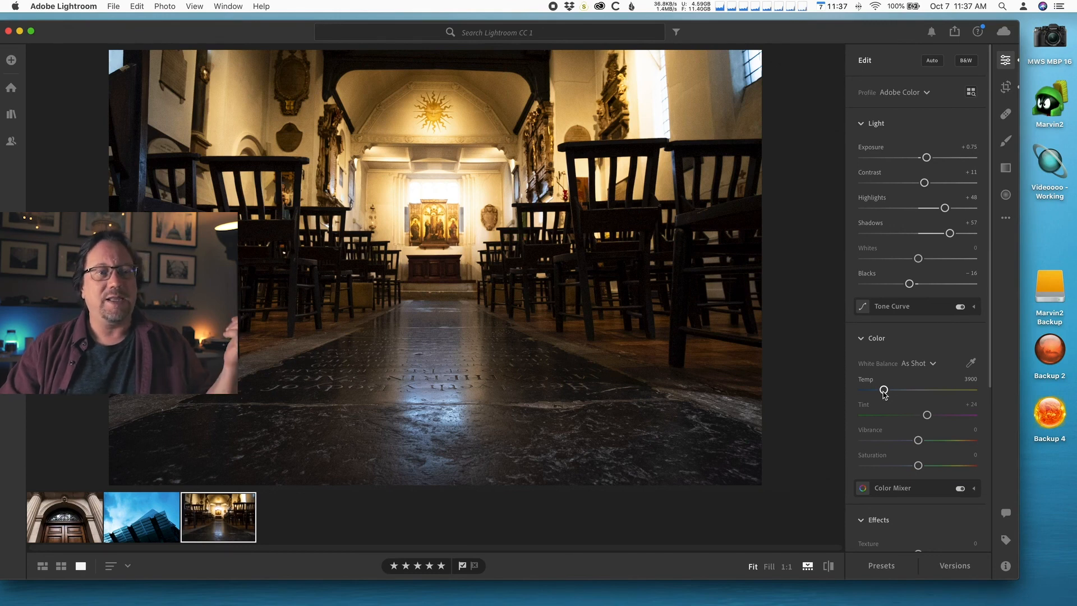
{"action": "left_click_drag", "start_coordinate": [884, 391], "coordinate": [892, 394]}
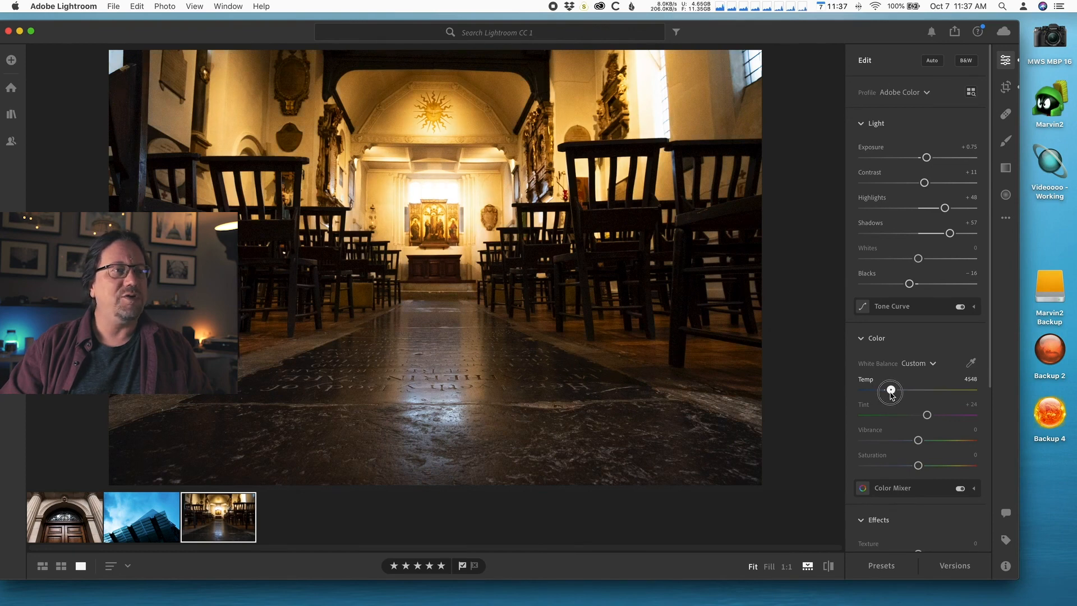
{"action": "left_click_drag", "start_coordinate": [891, 392], "coordinate": [891, 393]}
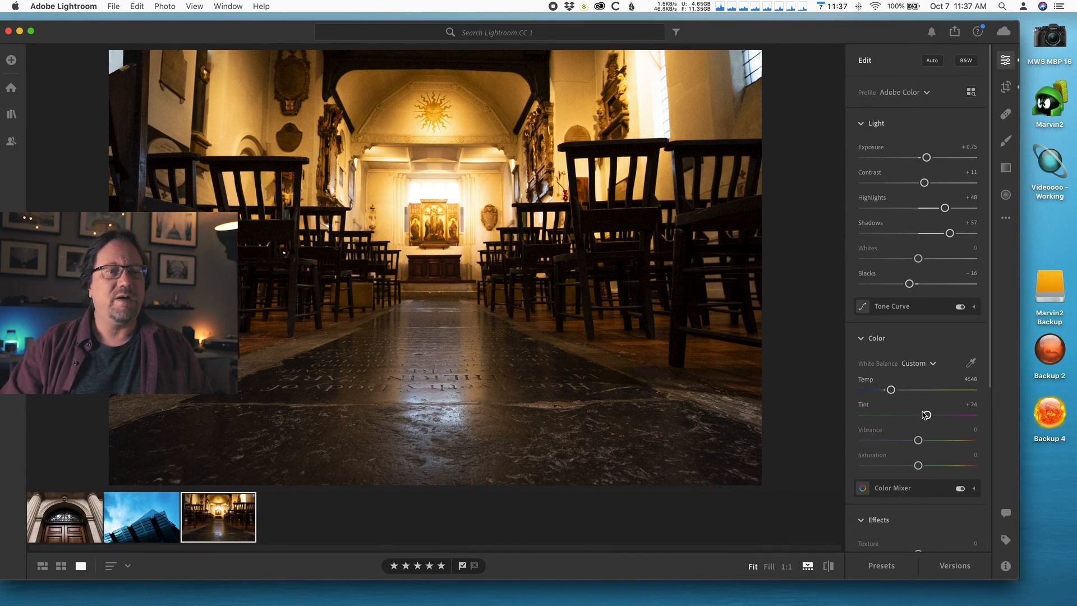
{"action": "mouse_move", "coordinate": [919, 441]}
{"action": "left_mouse_down"}
{"action": "mouse_move", "coordinate": [935, 441]}
{"action": "mouse_move", "coordinate": [926, 444]}
{"action": "left_mouse_up"}
{"action": "double_click", "coordinate": [924, 440]}
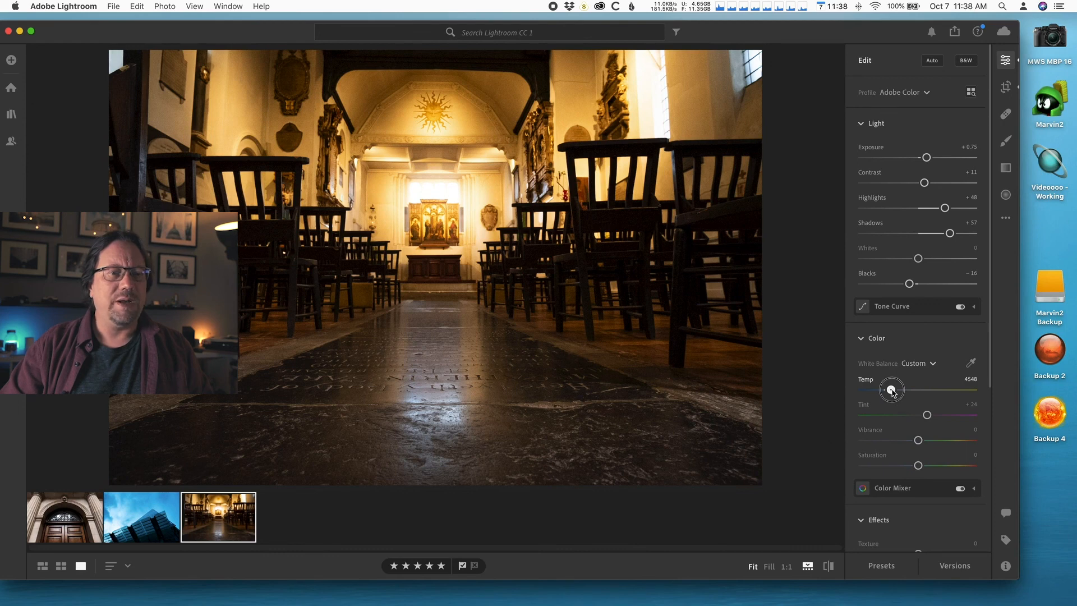
{"action": "left_click_drag", "start_coordinate": [892, 391], "coordinate": [890, 392]}
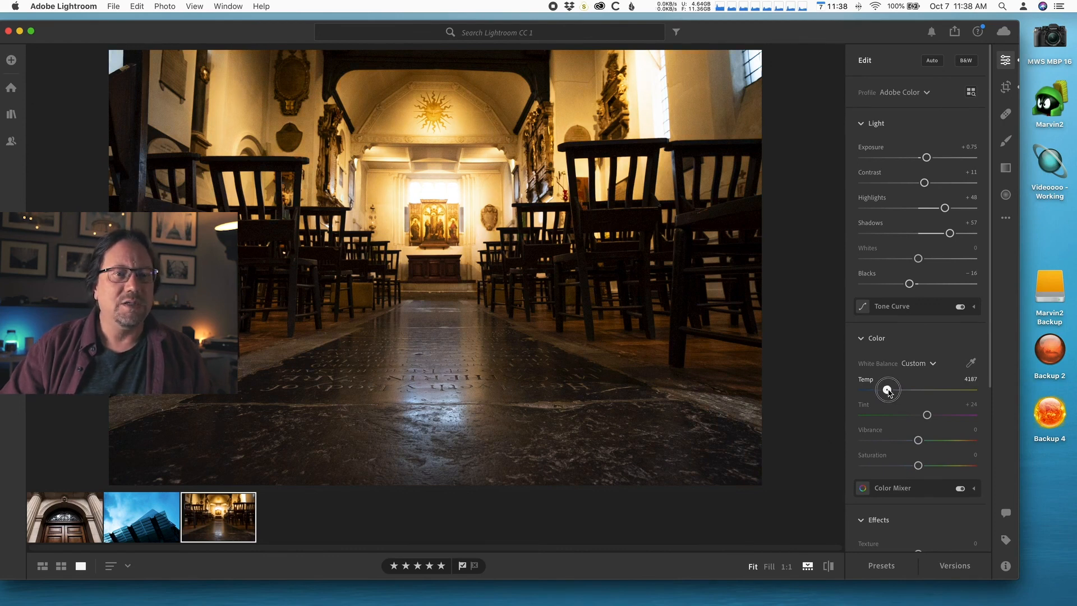
{"action": "left_click_drag", "start_coordinate": [919, 441], "coordinate": [930, 444]}
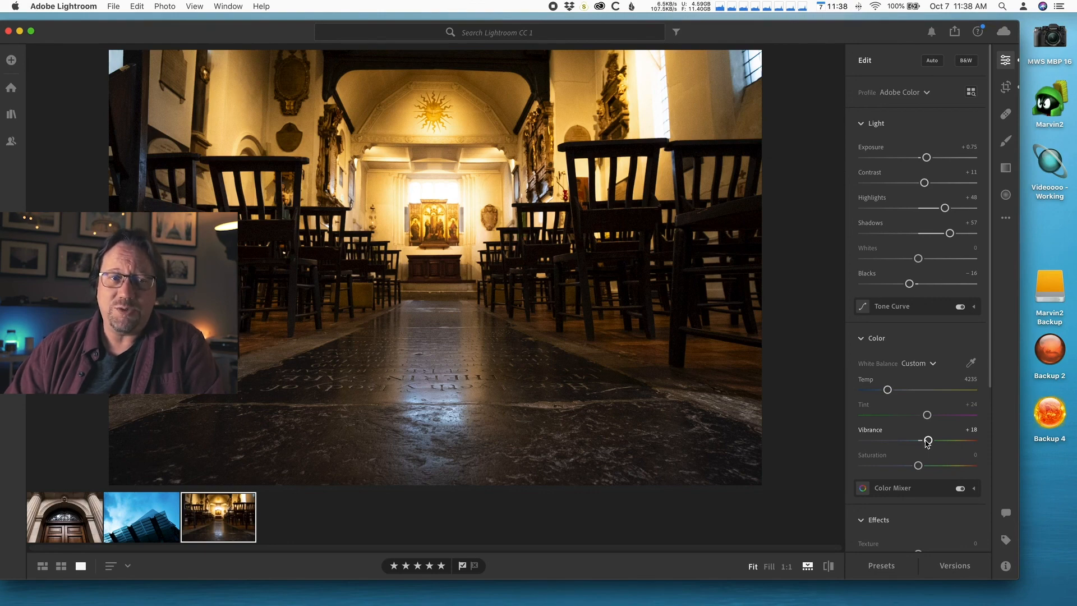
Set the church photo's Texture to +27 and Clarity to +12, testing Dehaze at -4 before resetting it
{"action": "scroll", "coordinate": [892, 441], "scroll_direction": "down", "scroll_amount": 2}
{"action": "scroll", "coordinate": [892, 441], "scroll_direction": "down", "scroll_amount": 6}
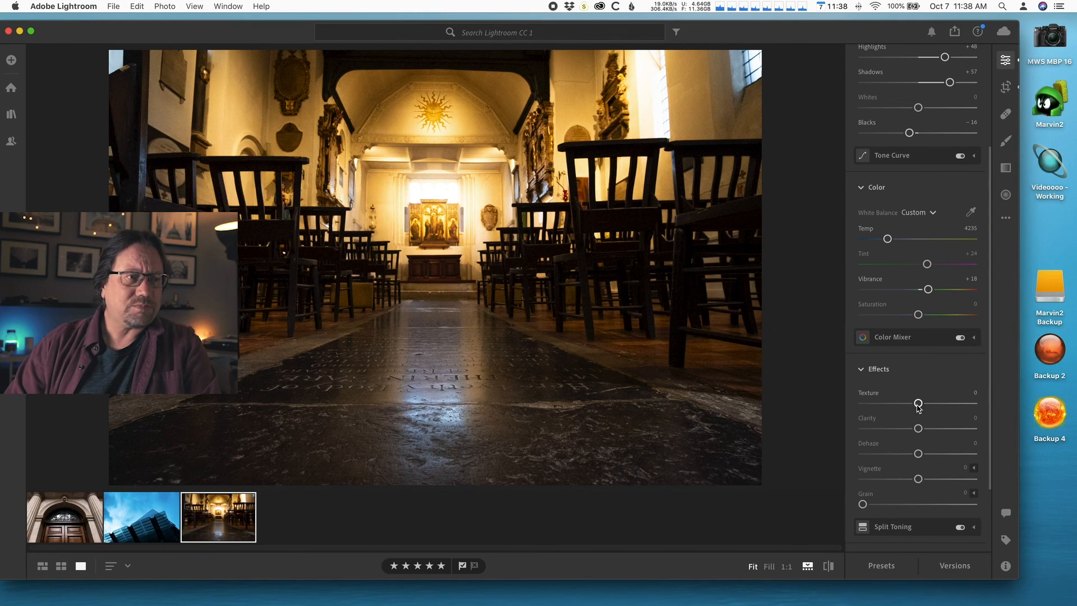
{"action": "left_click_drag", "start_coordinate": [918, 404], "coordinate": [931, 404]}
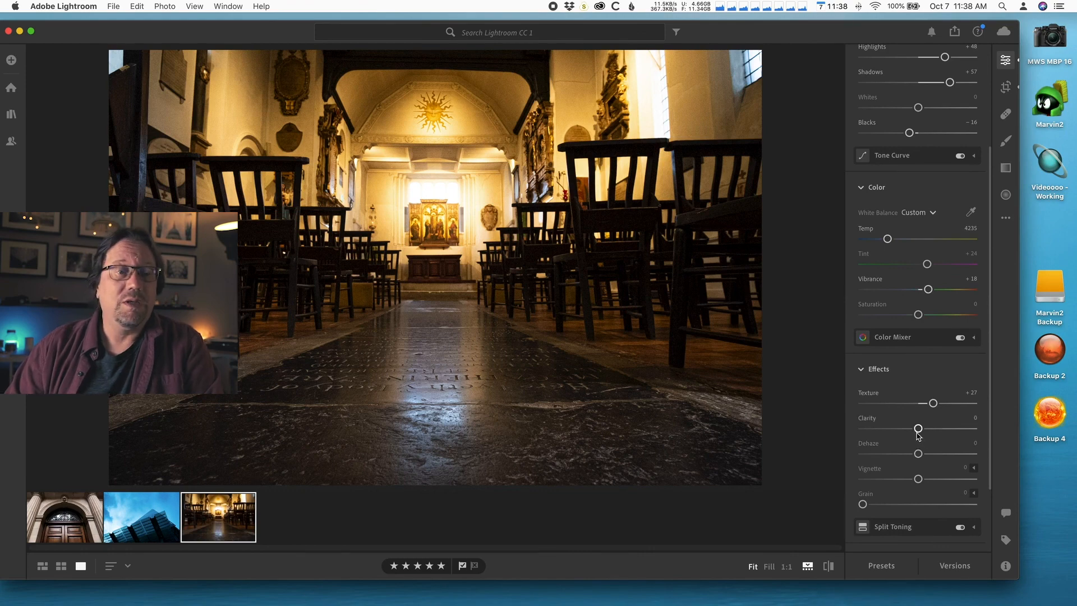
{"action": "left_click_drag", "start_coordinate": [918, 430], "coordinate": [916, 463]}
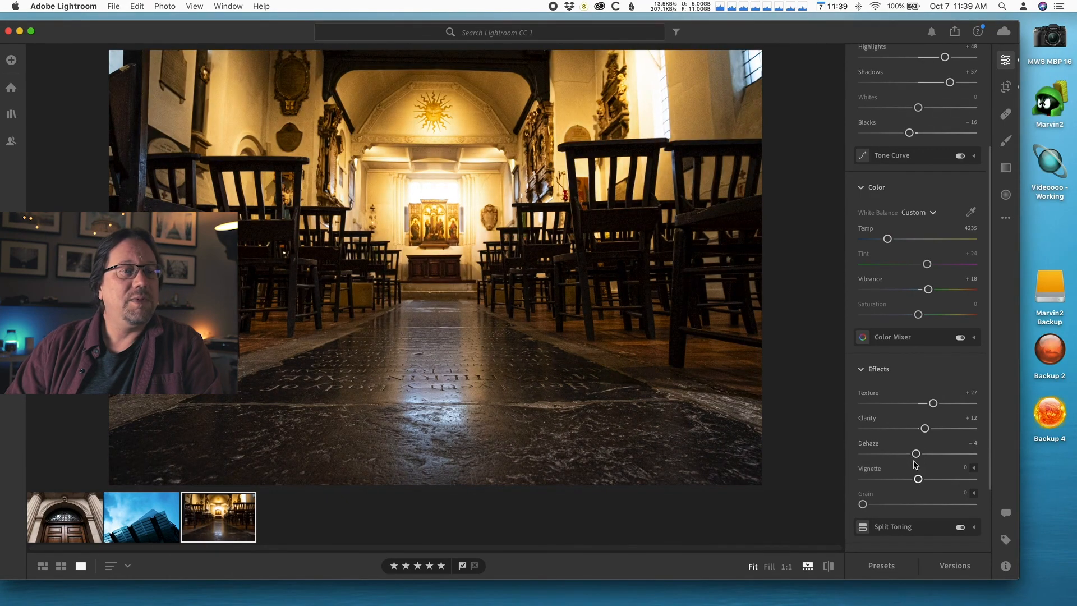
{"action": "double_click", "coordinate": [915, 454]}
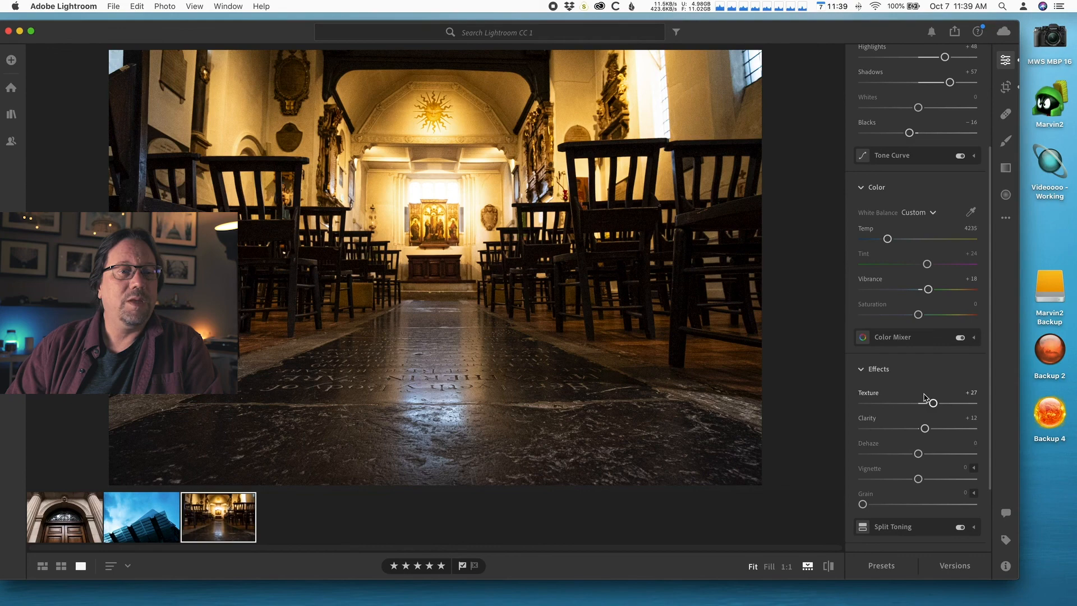
Compare the edited church photo with its unedited original
{"action": "scroll", "coordinate": [922, 411], "scroll_direction": "up", "scroll_amount": 5}
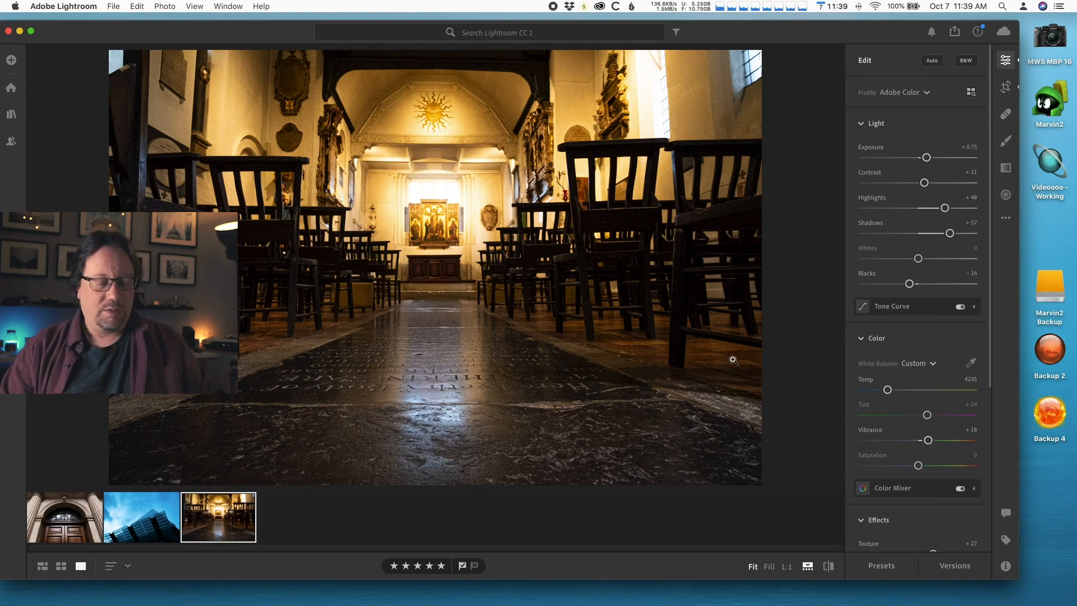
{"action": "left_click", "coordinate": [828, 567]}
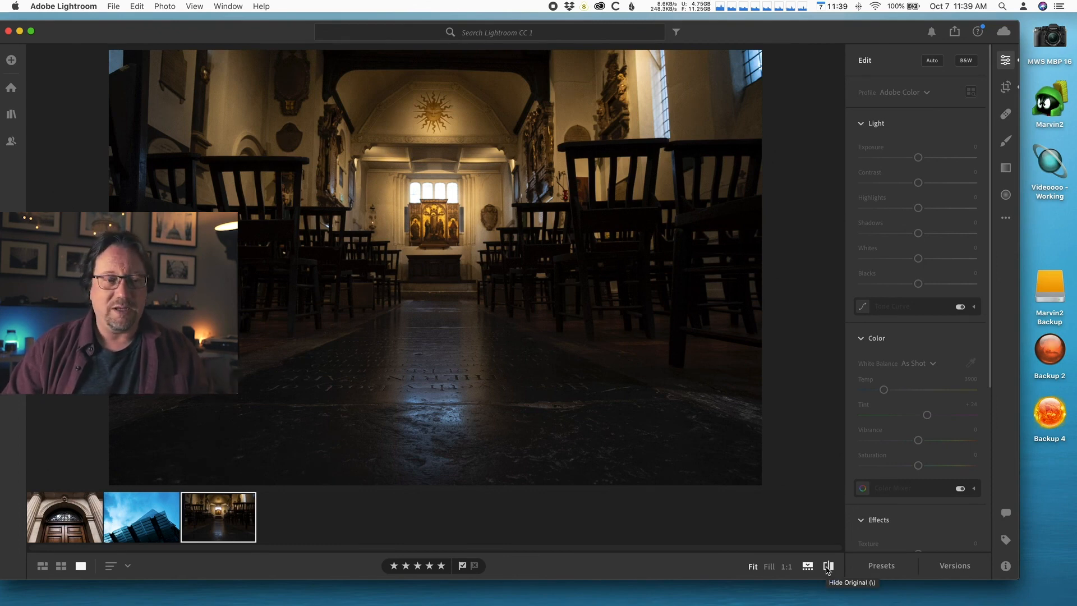
{"action": "left_click", "coordinate": [828, 567]}
{"action": "left_click", "coordinate": [828, 567]}
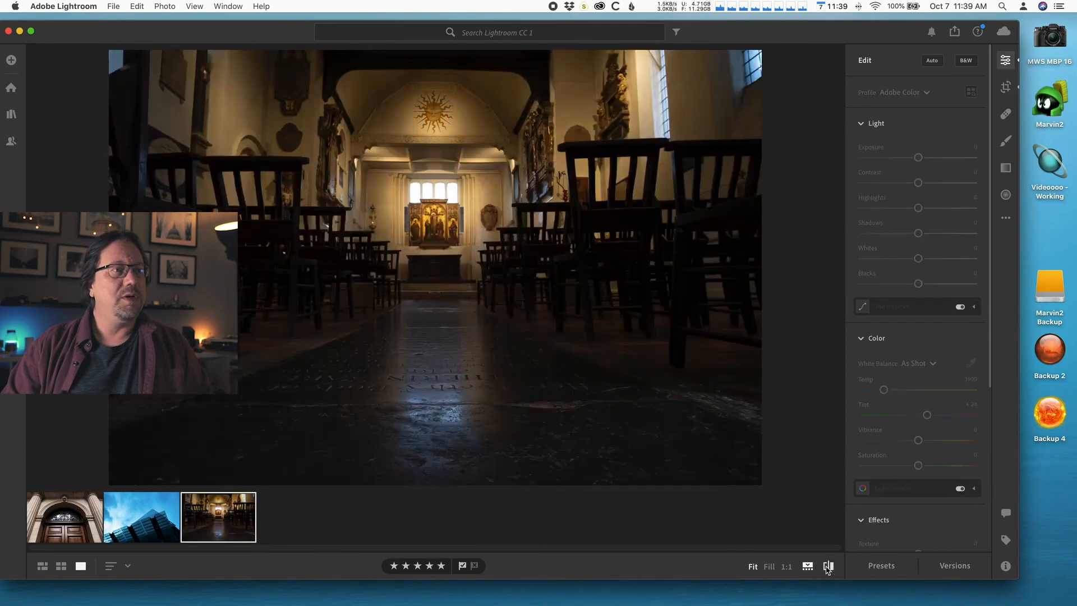
{"action": "left_click", "coordinate": [828, 567]}
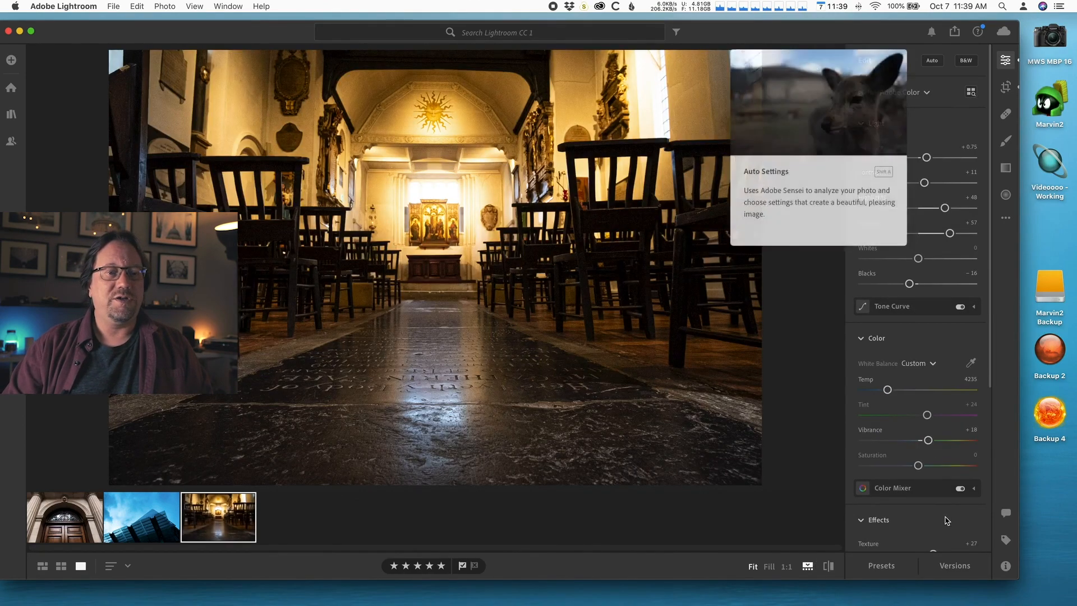